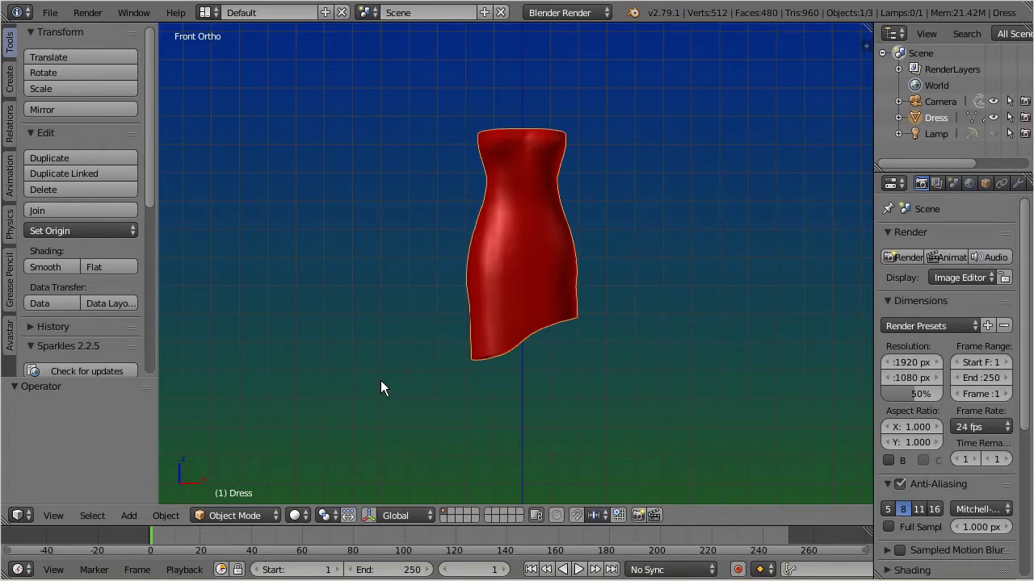
Add the Belleza - Venus character from the Avastar Devkit Manager
click(10, 346)
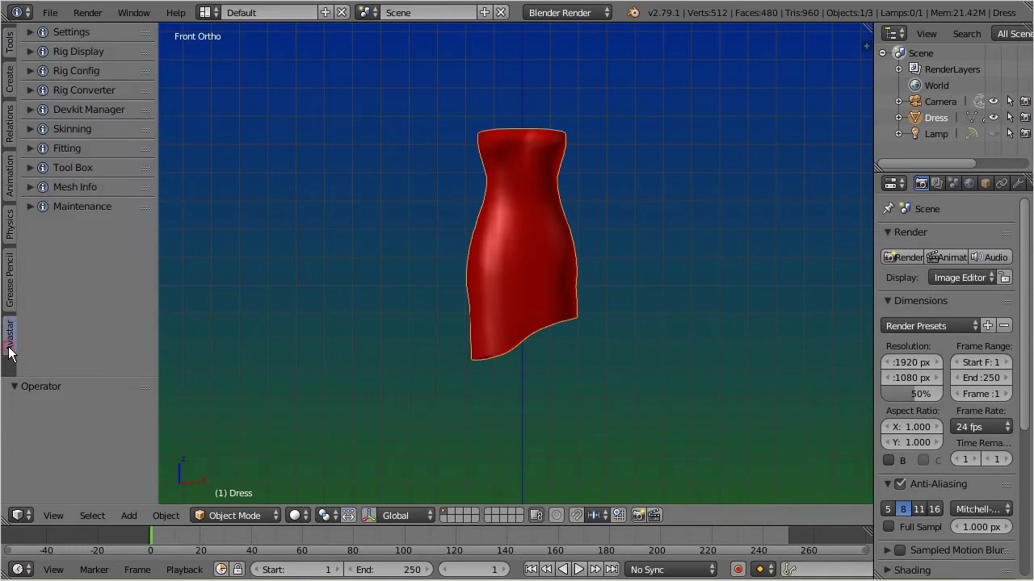
click(30, 110)
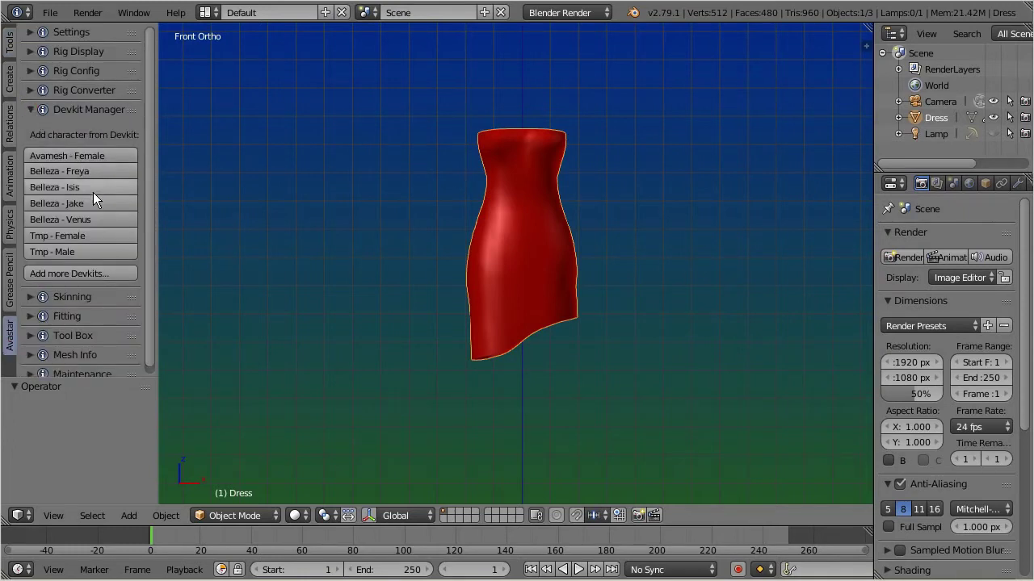
click(97, 218)
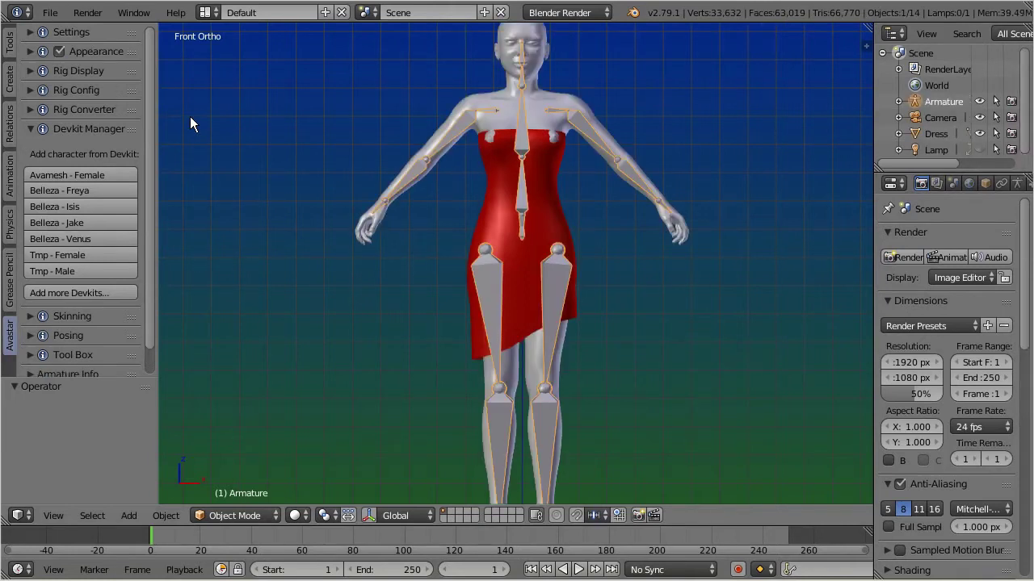
Zoom in on the chest and select the Dress object
scroll(584, 188, up, 3)
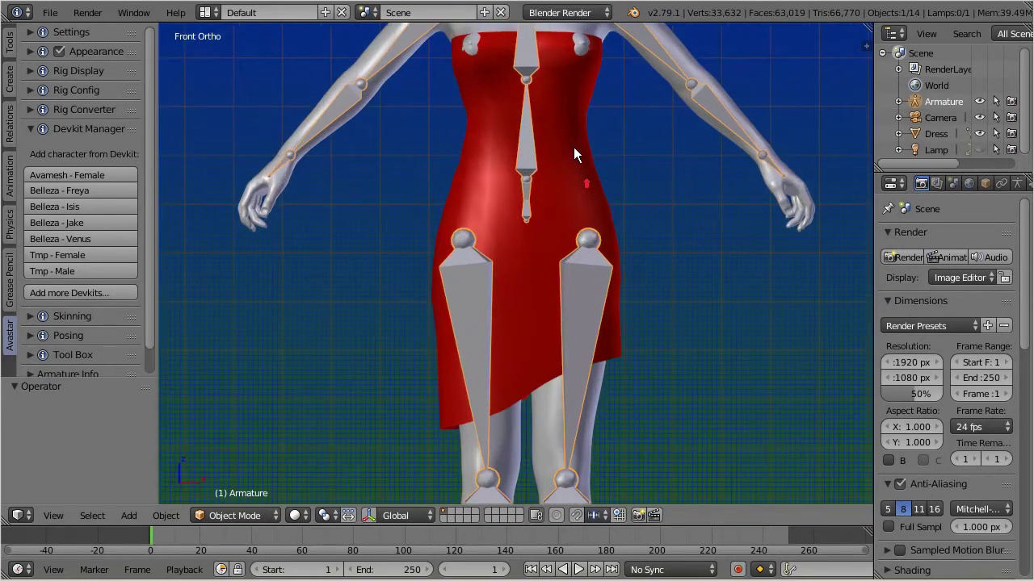
click(574, 145)
shift+middle_drag(572, 192, 576, 293)
click(565, 314)
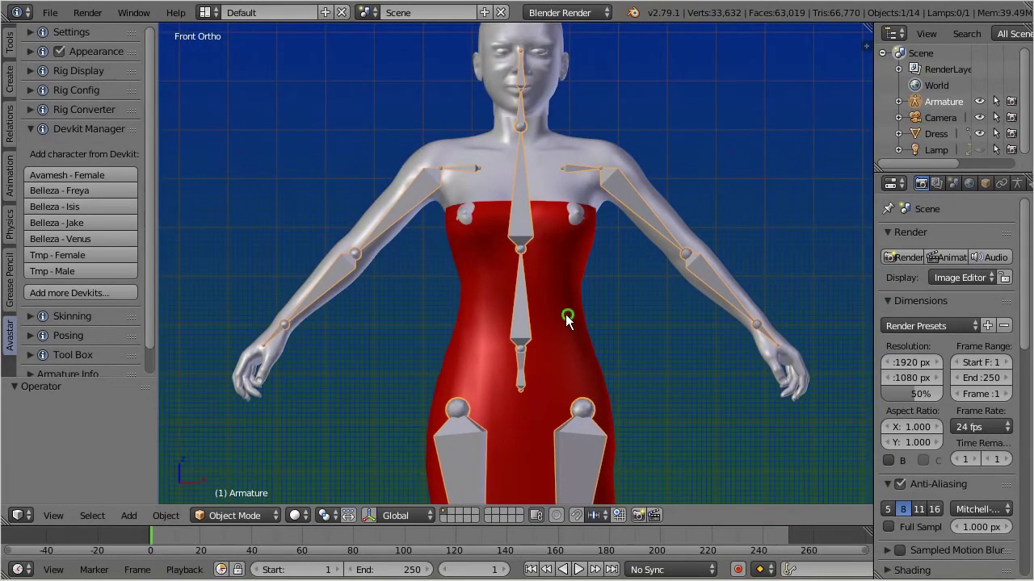
scroll(565, 314, up, 4)
scroll(611, 279, up, 1)
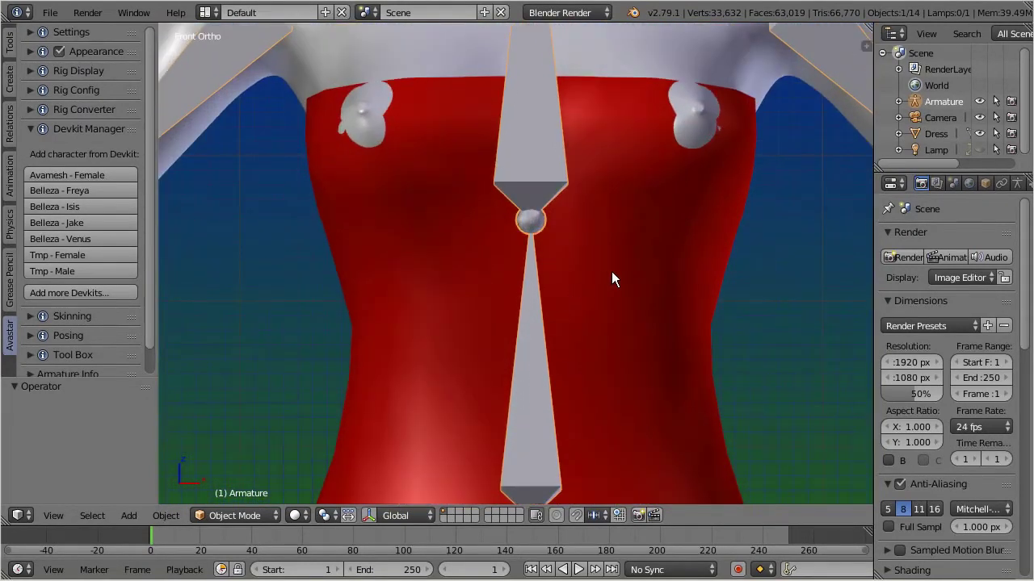
right_click(729, 223)
click(729, 223)
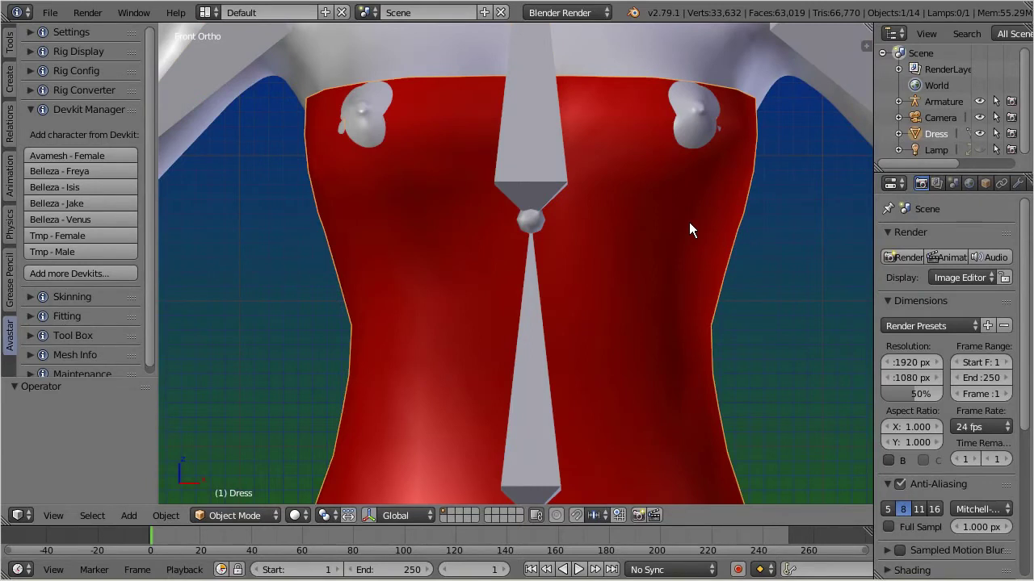
shift+middle_drag(689, 222, 685, 352)
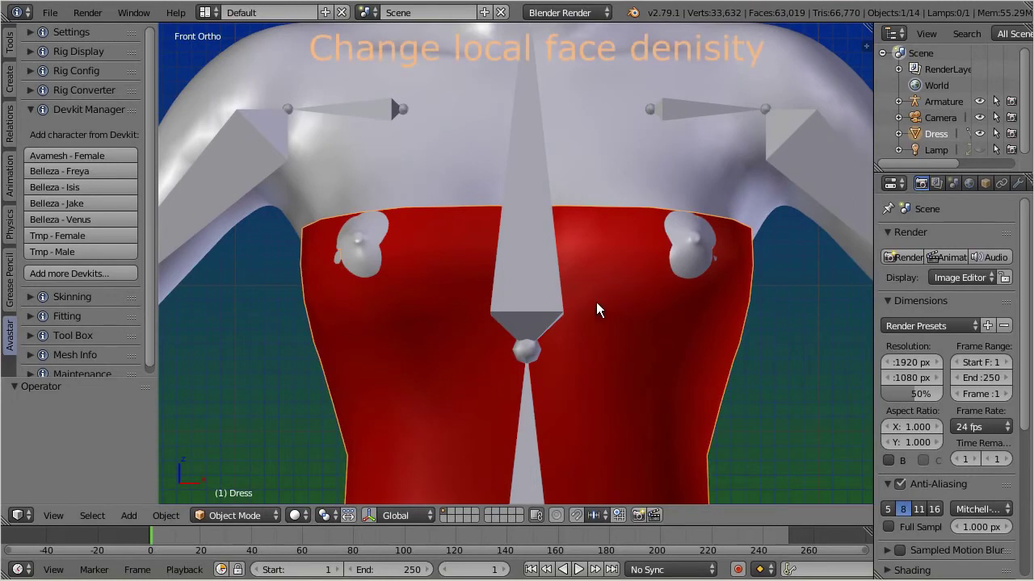
Enter Edit Mode with face select and select four faces around the left bust
click(211, 513)
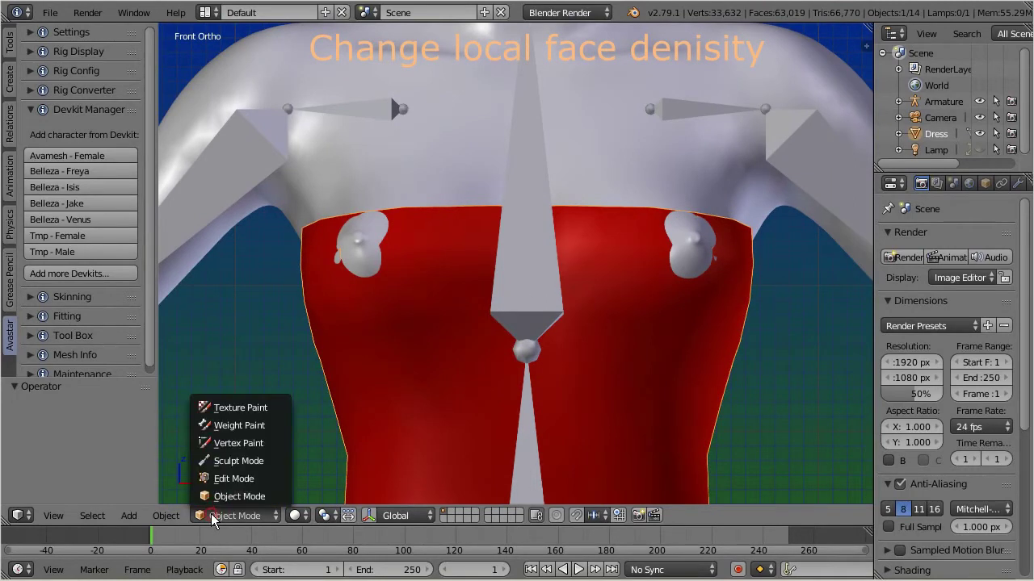
click(269, 479)
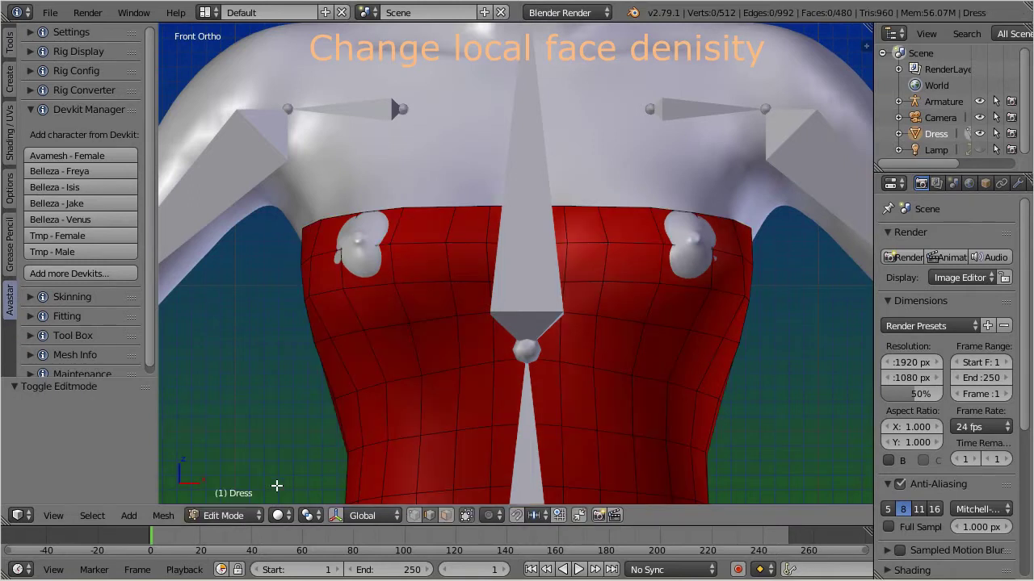
click(445, 515)
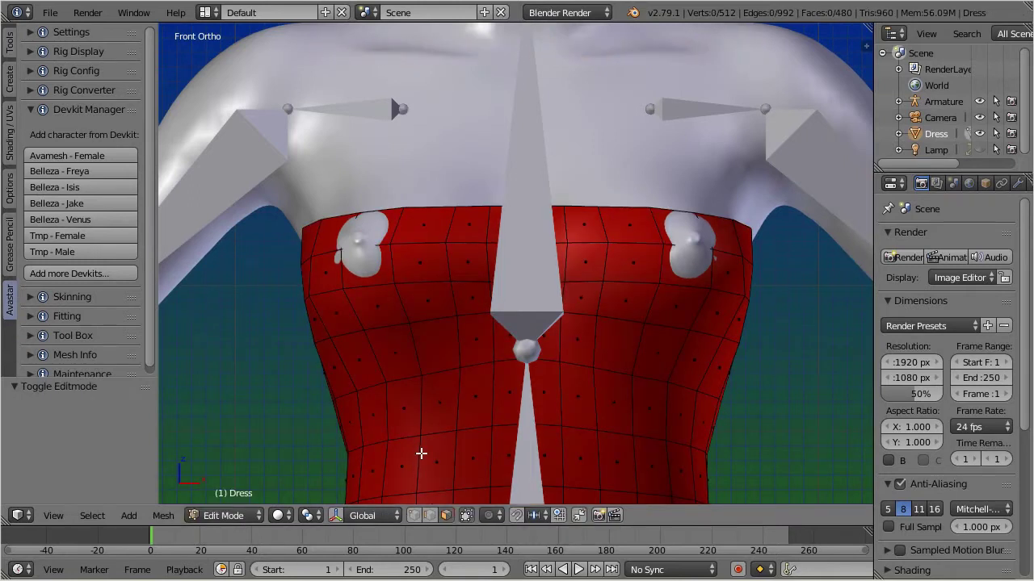
right_click(328, 242)
shift+right_click(326, 265)
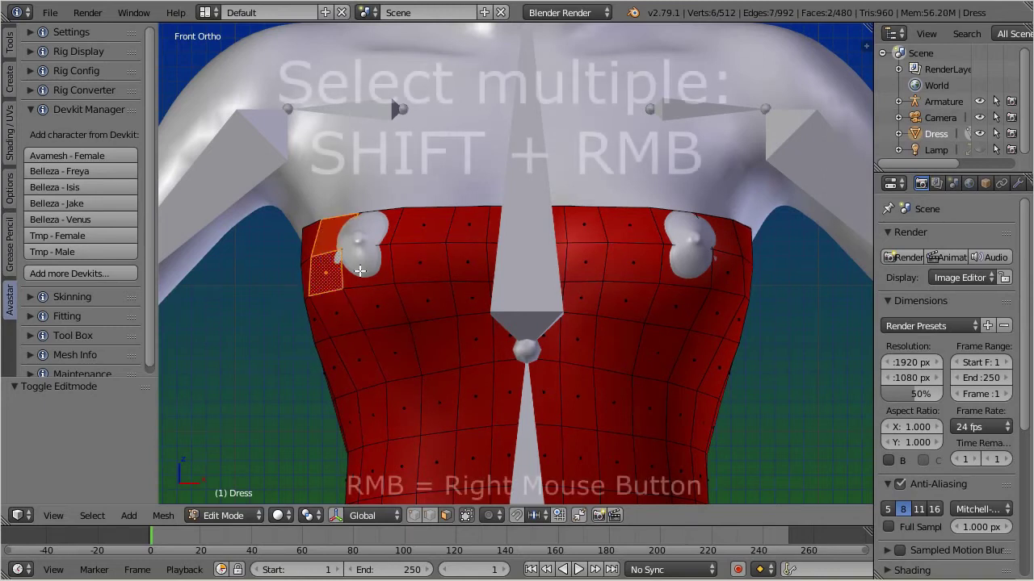
shift+right_click(368, 255)
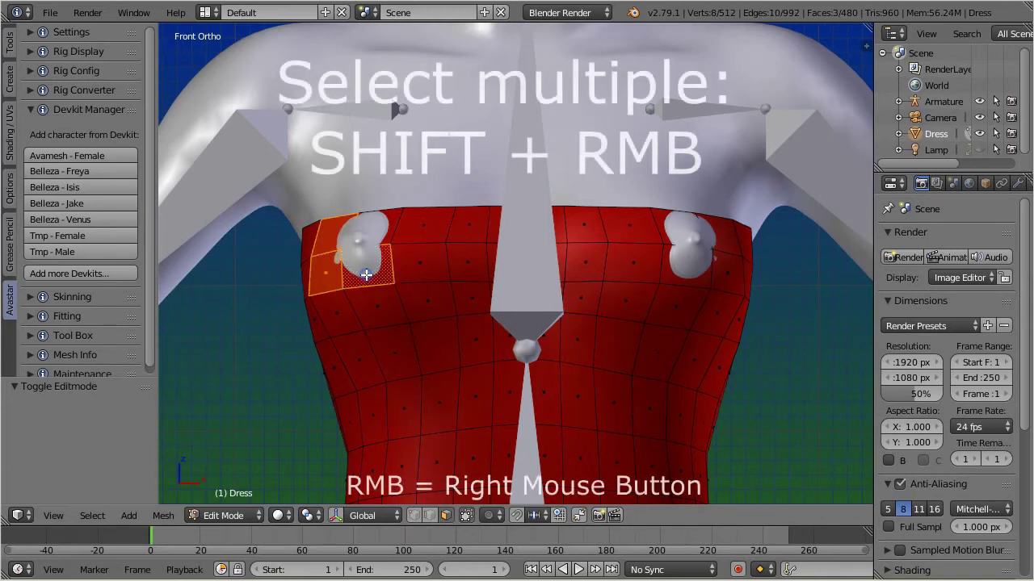
shift+right_click(391, 218)
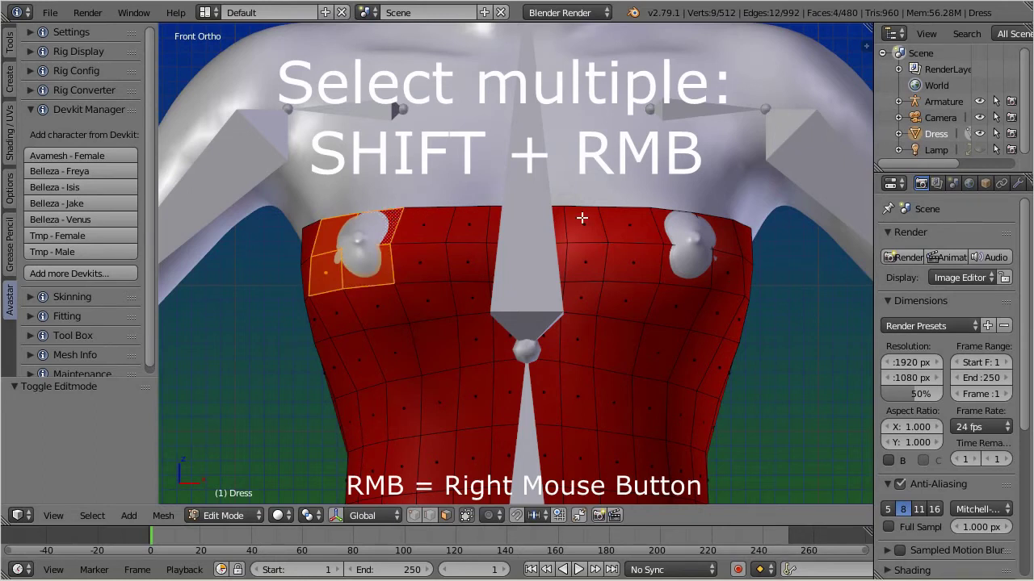
Add four faces around the right bust and inset all selected faces
shift+right_click(658, 225)
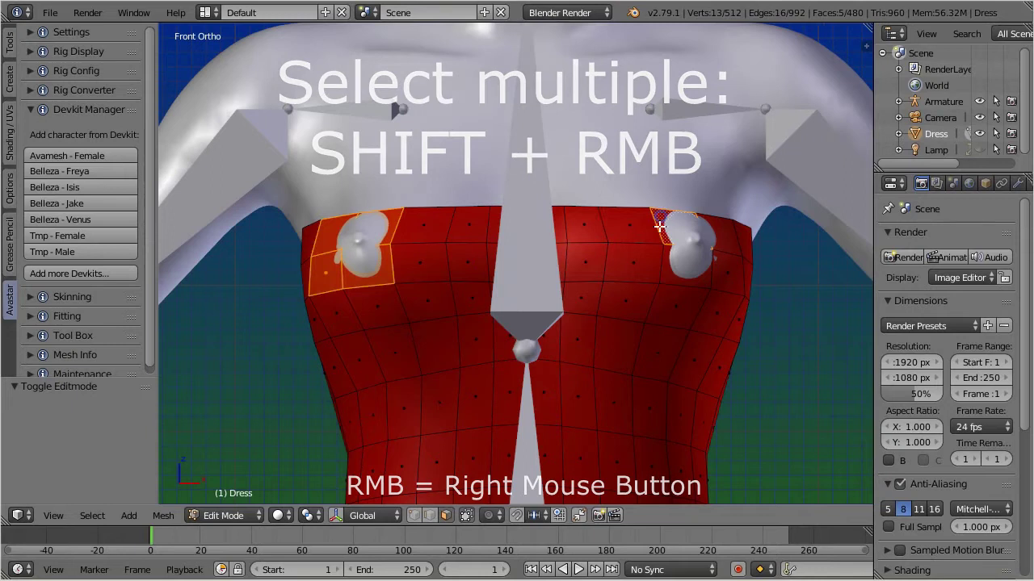
shift+right_click(669, 271)
shift+right_click(721, 241)
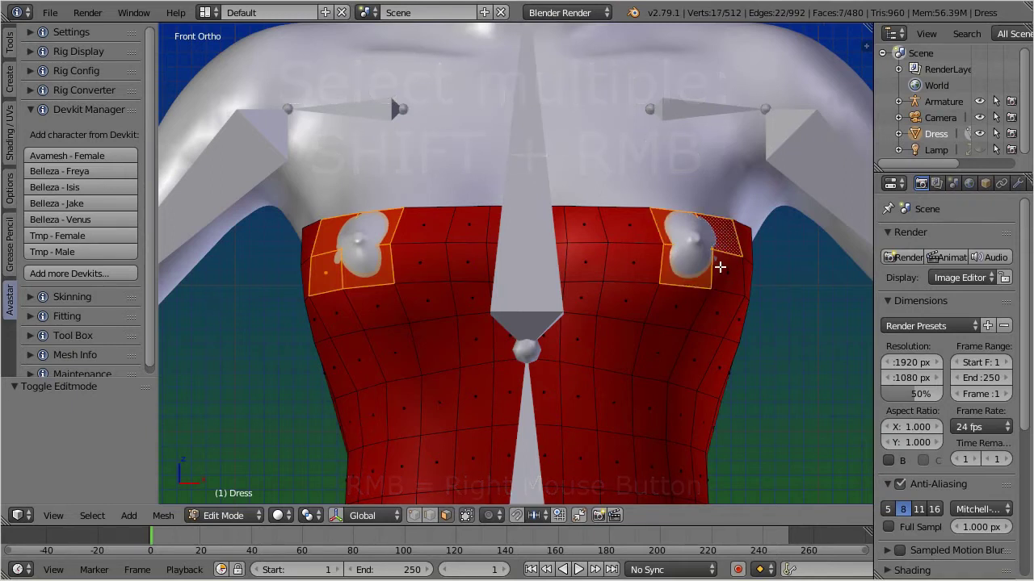
shift+right_click(725, 273)
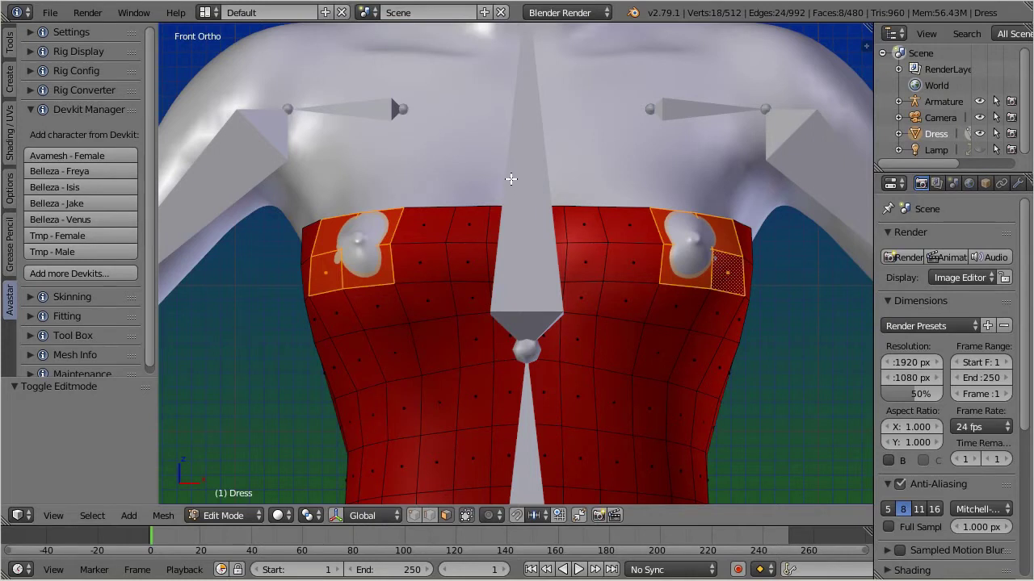
key(i)
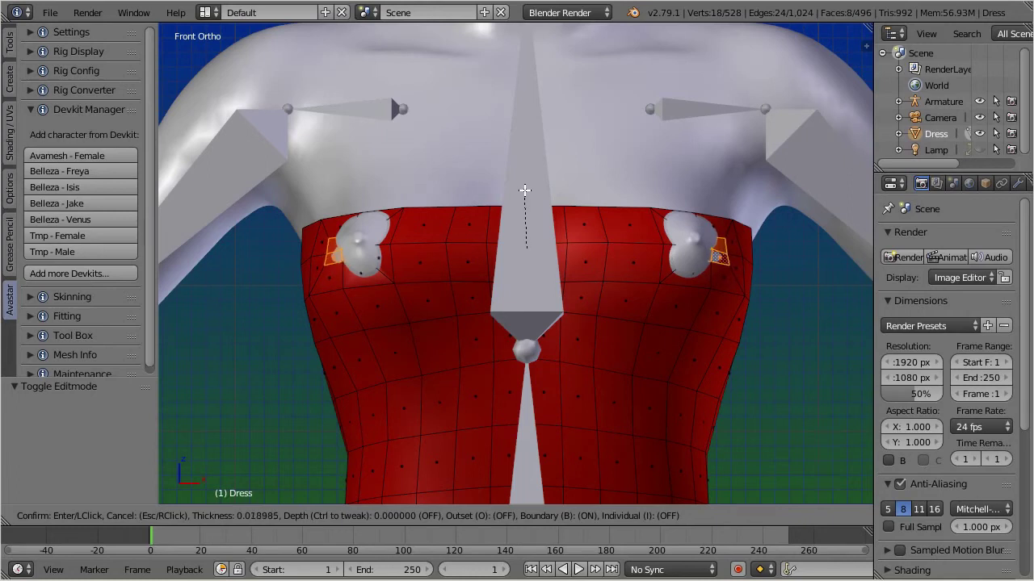
click(524, 190)
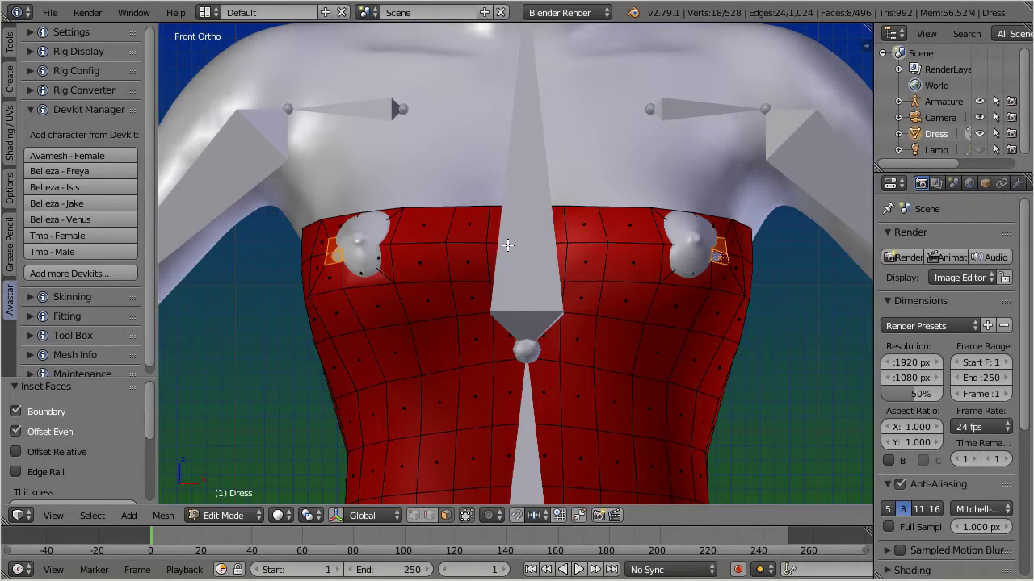
Turn off visible-only selection and box-select the chest and left waist faces
scroll(515, 242, down, 5)
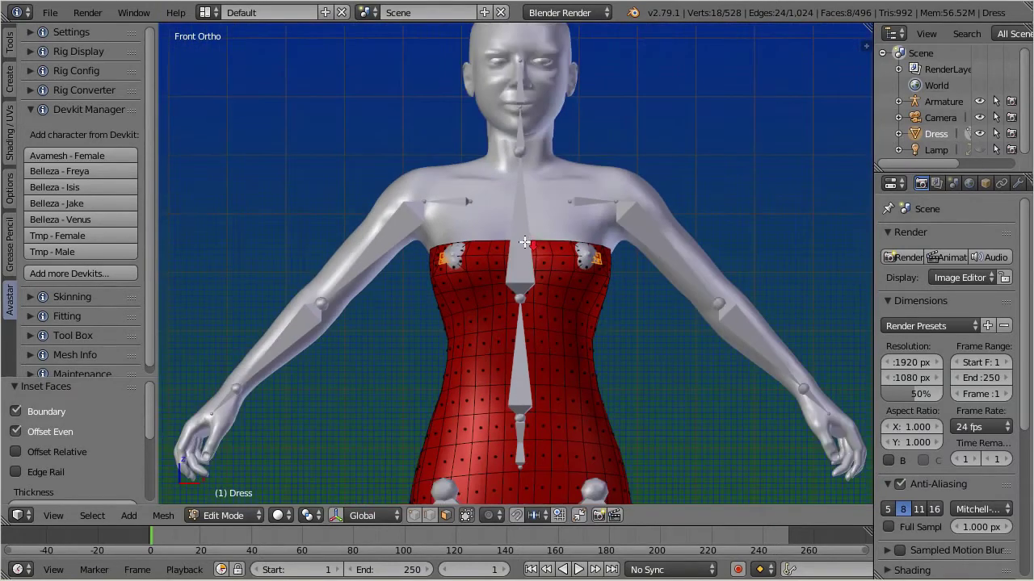
scroll(525, 236, up, 1)
shift+middle_drag(525, 236, 531, 202)
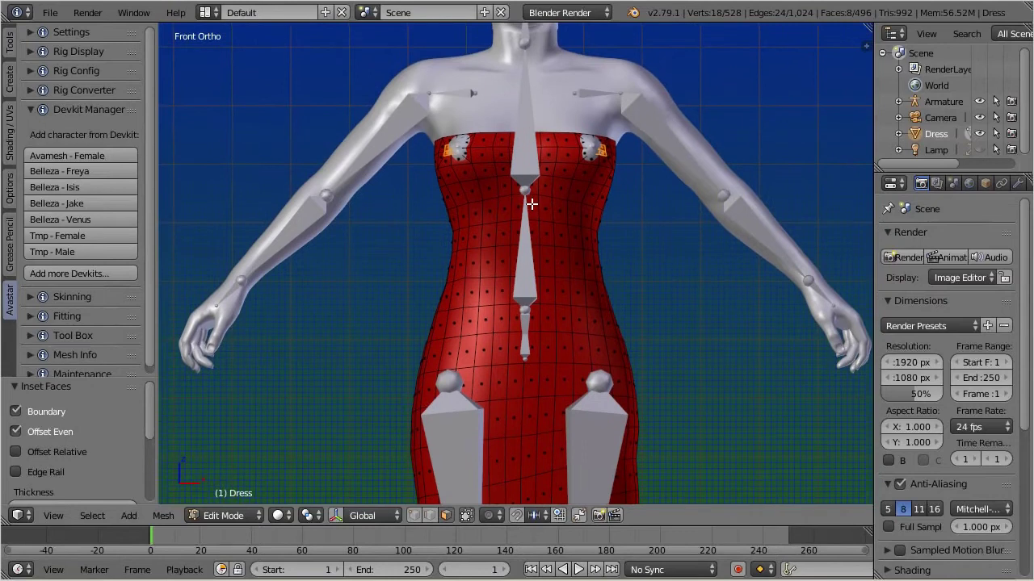
click(467, 515)
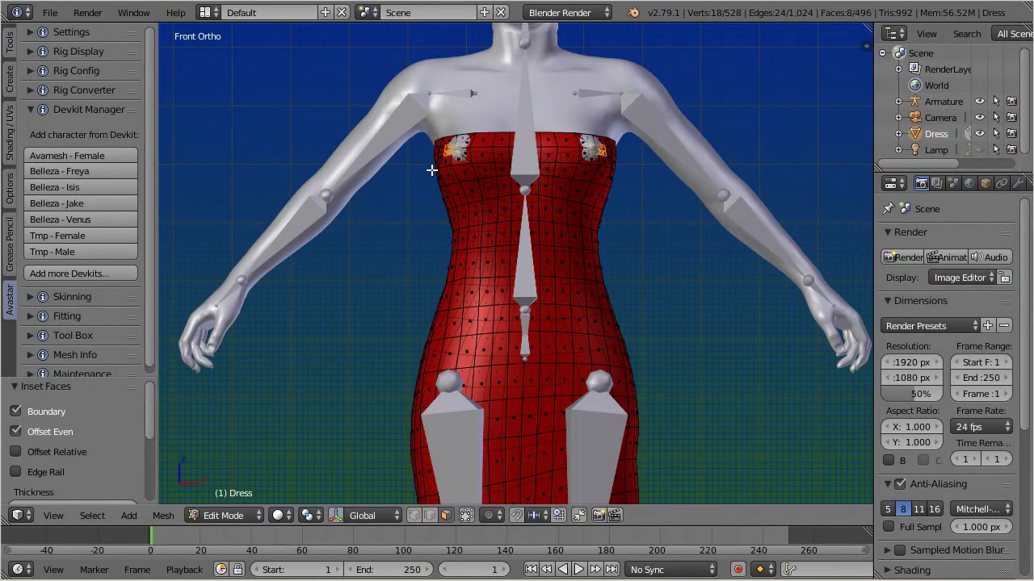
key(a)
key(b)
drag(359, 101, 756, 350)
key(b)
drag(368, 315, 478, 359)
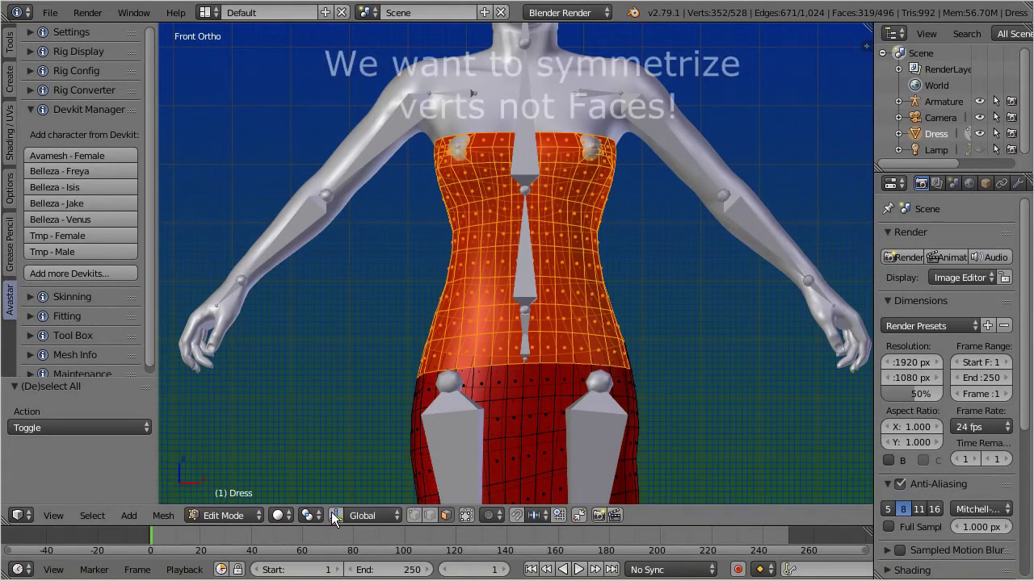
In vertex mode, snap the selection to symmetry from +X to -X
click(414, 512)
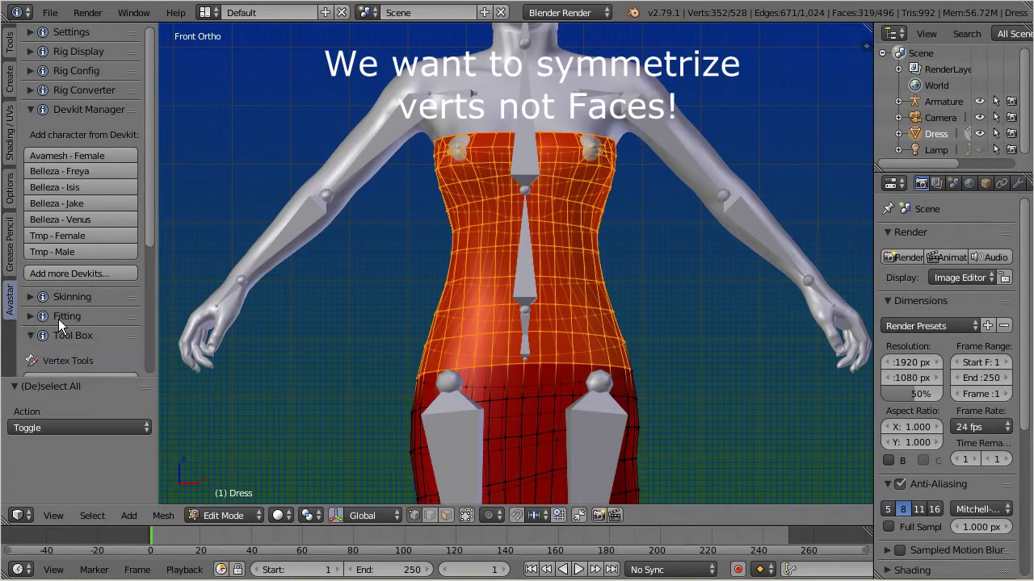
click(34, 336)
scroll(81, 307, down, 5)
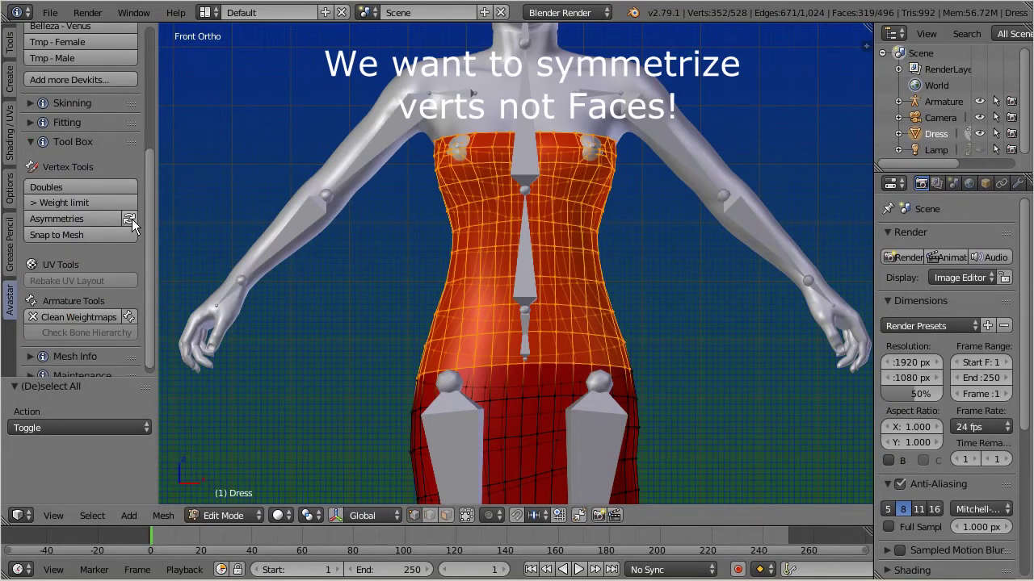
click(129, 219)
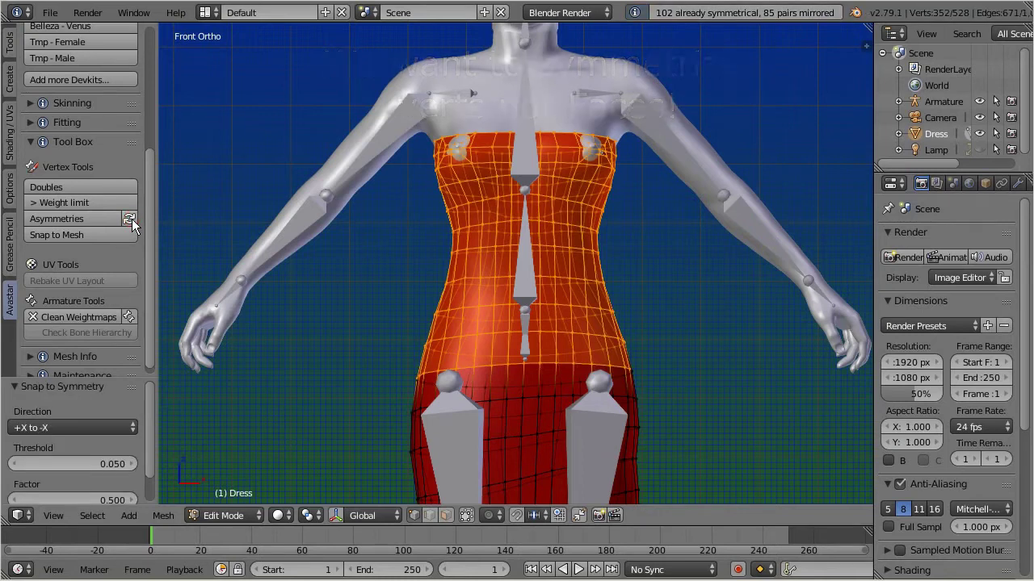
click(164, 515)
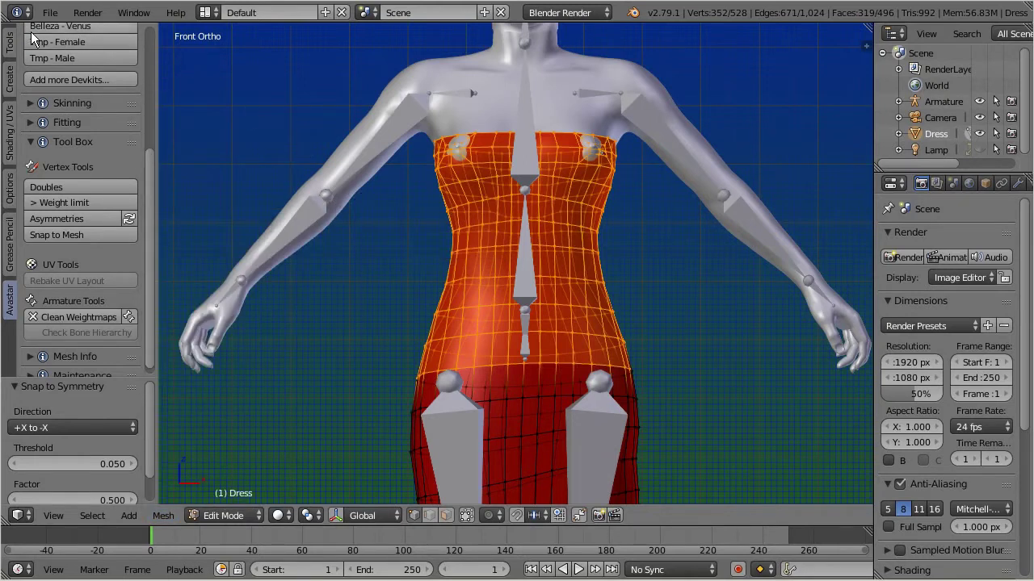
click(8, 205)
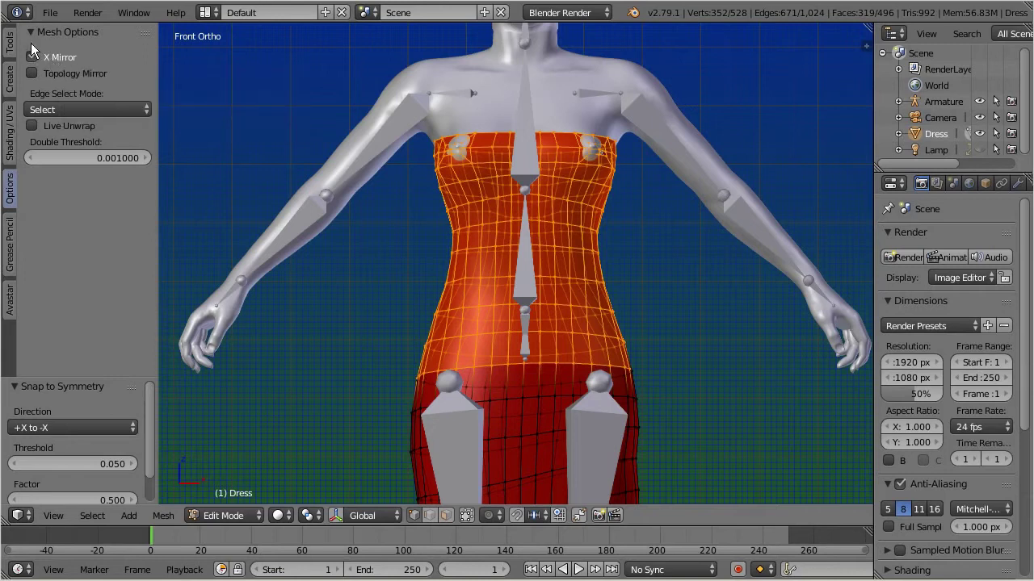
click(10, 48)
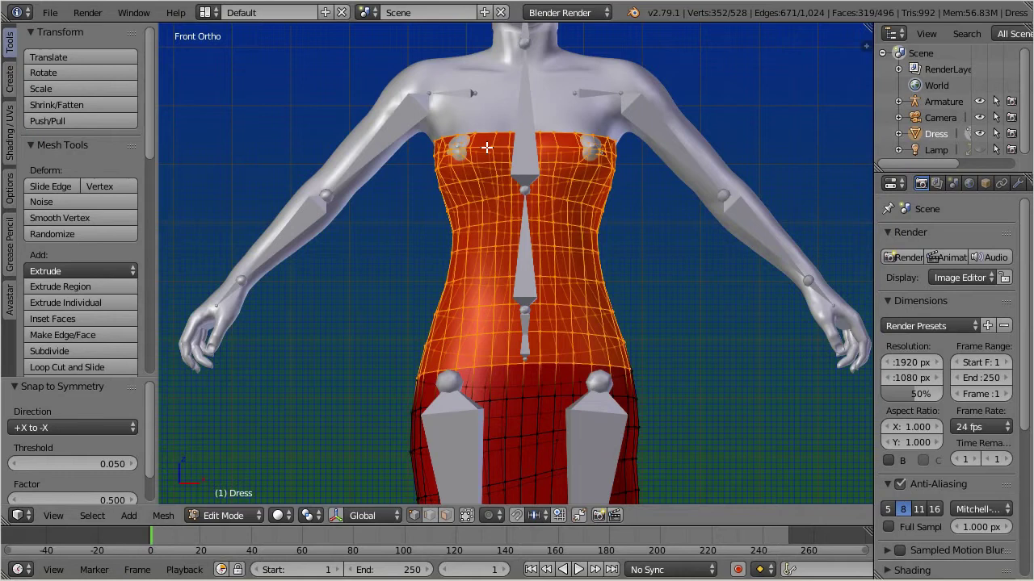
Move a single vertex near the left chest bump along the X axis
scroll(487, 147, up, 5)
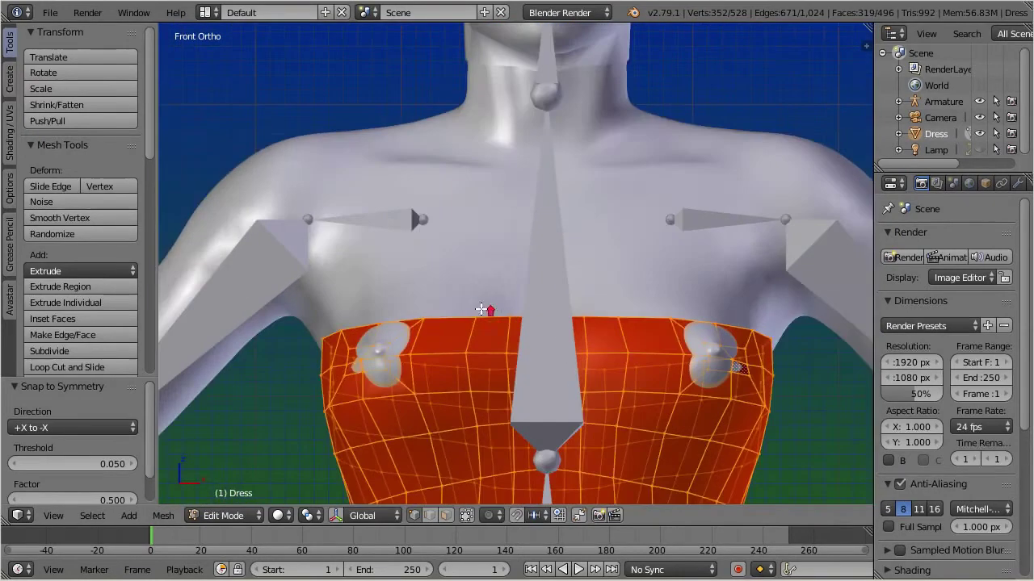
right_click(367, 362)
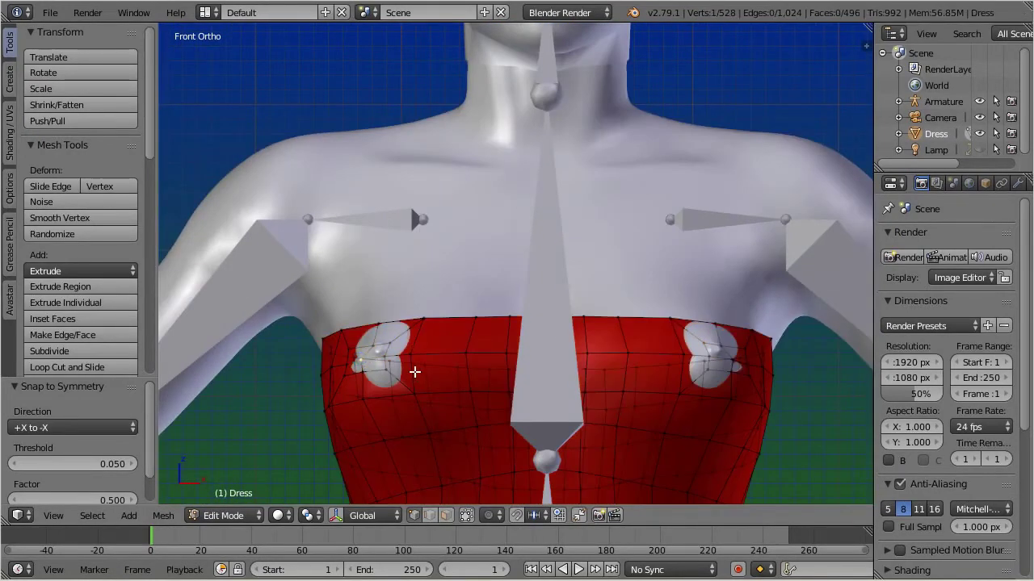
key(g)
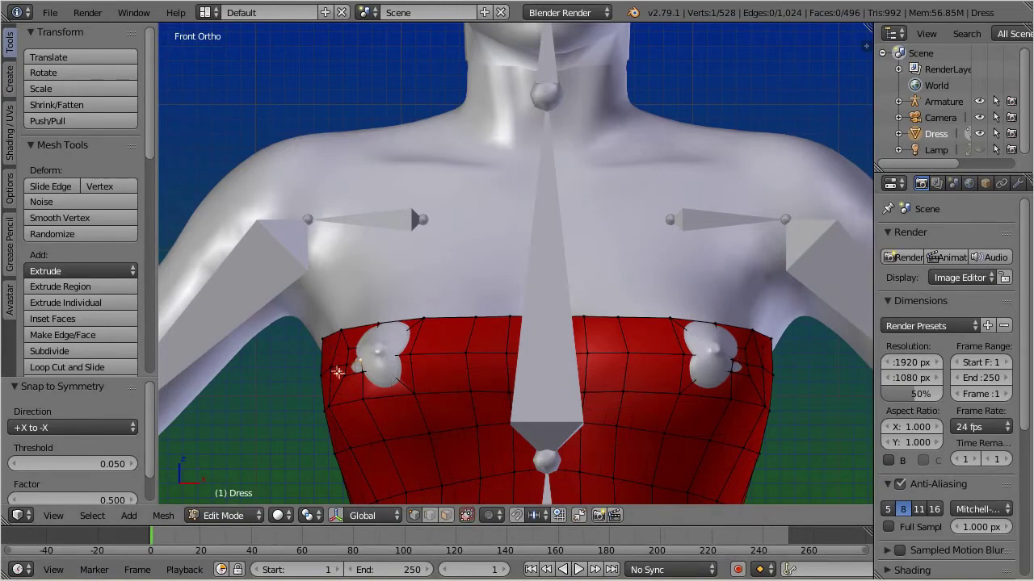
key(g)
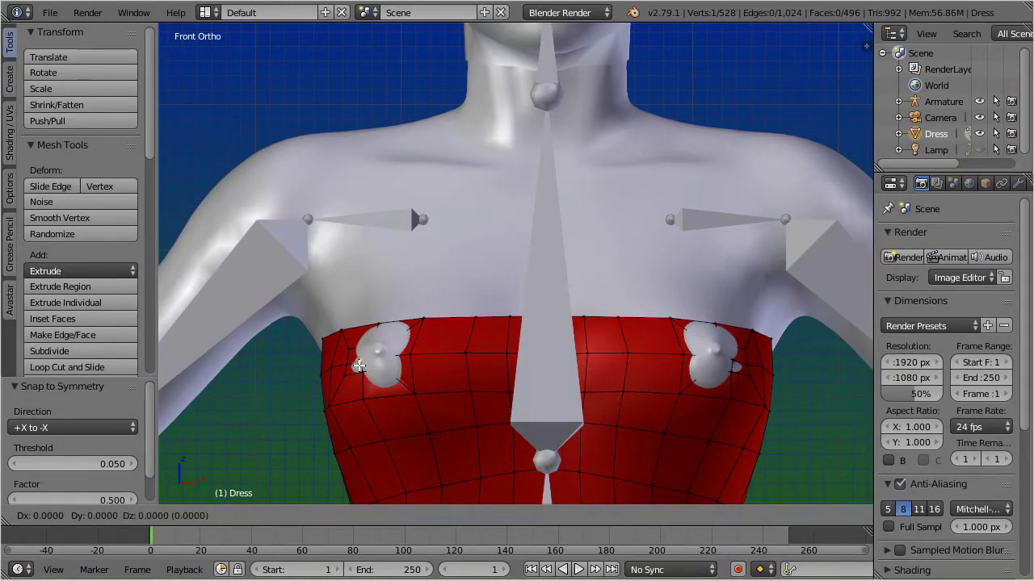
key(x)
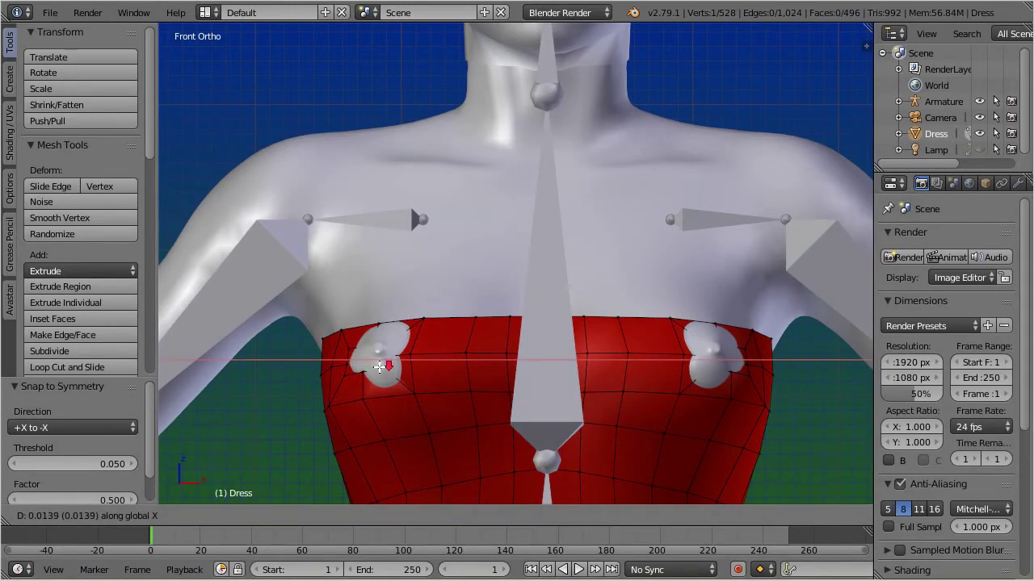
click(379, 365)
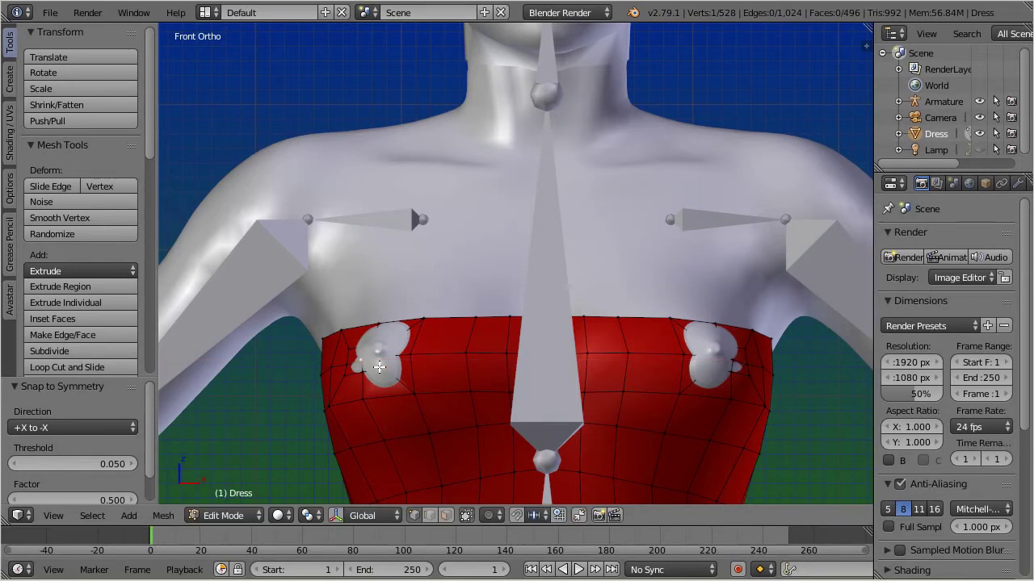
Enable Connected proportional editing and push the chest vertex along X
click(488, 515)
click(509, 441)
key(g)
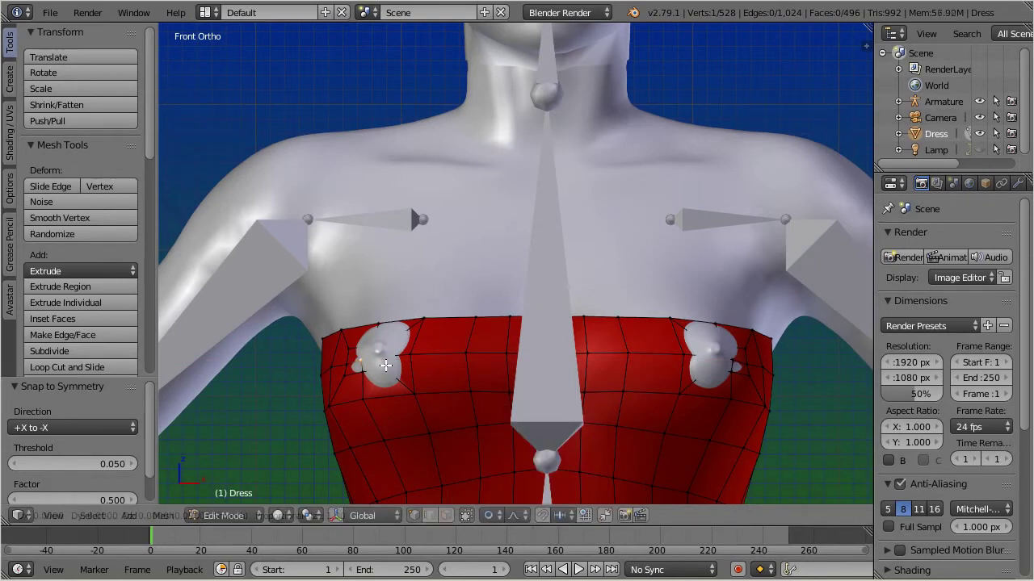
key(x)
scroll(391, 363, up, 20)
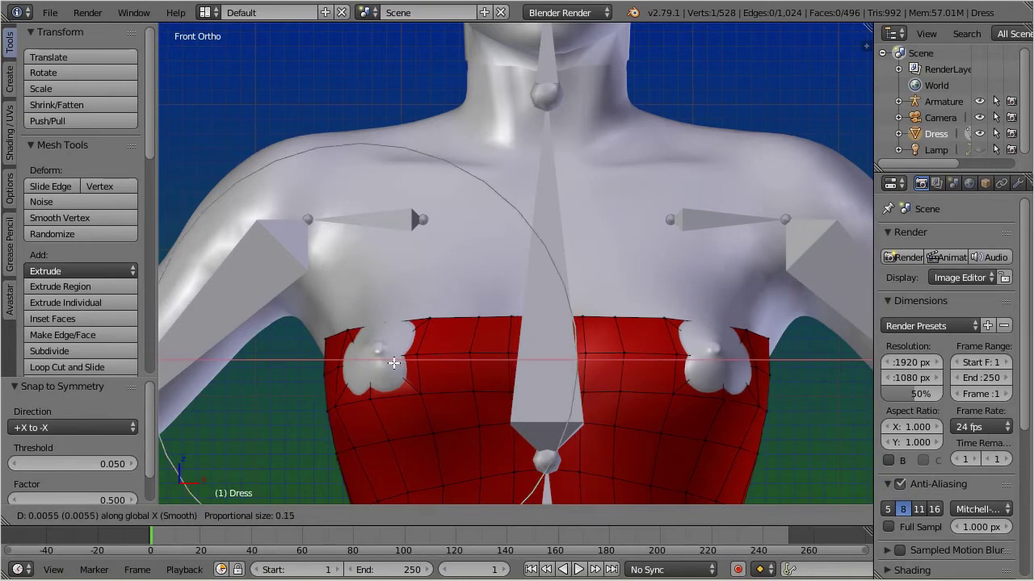
scroll(392, 363, down, 3)
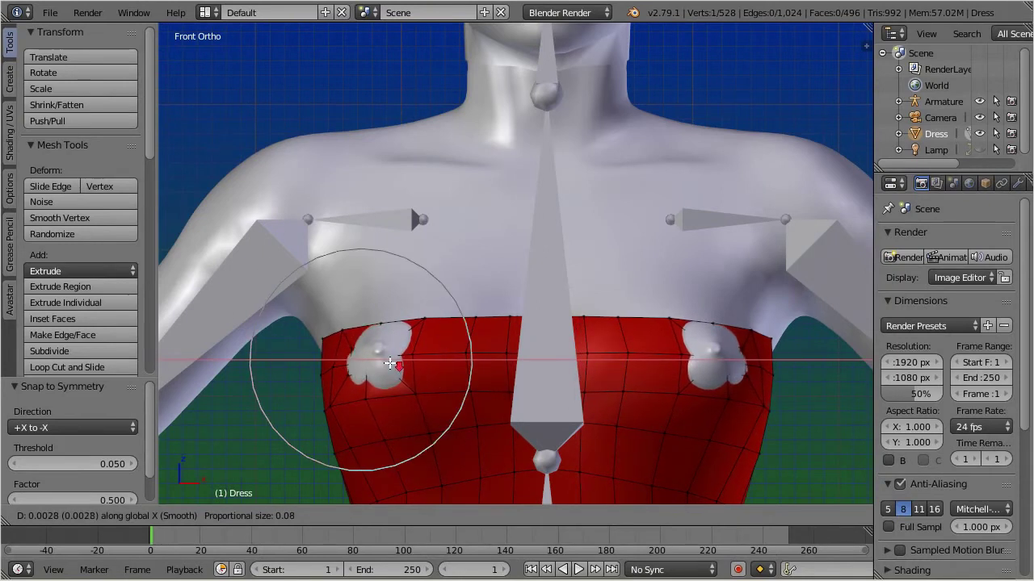
click(394, 365)
Shift chest vertices along Y with smooth falloff until the body is hidden
middle_drag(393, 365, 377, 371)
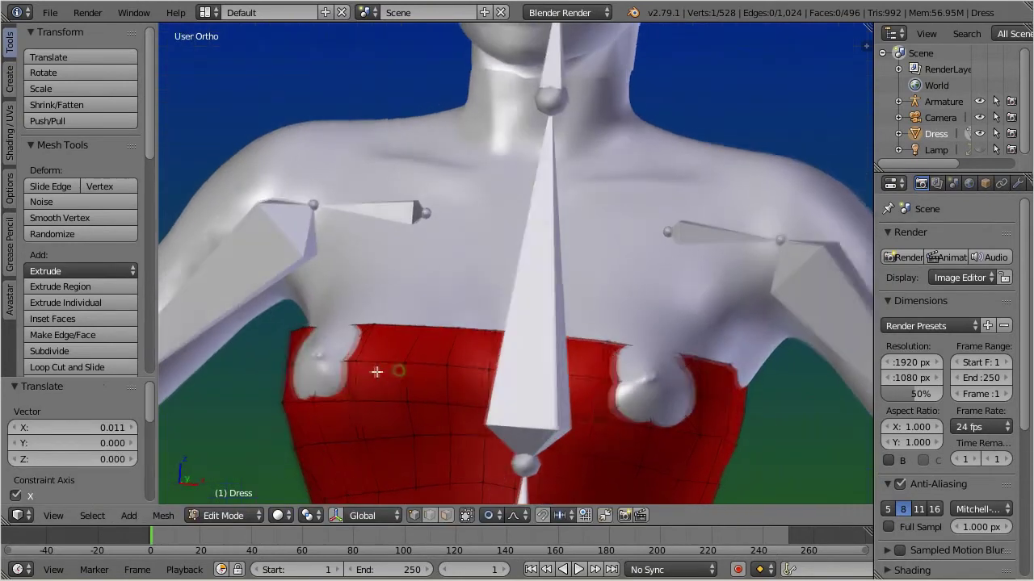
key(g)
key(y)
click(327, 355)
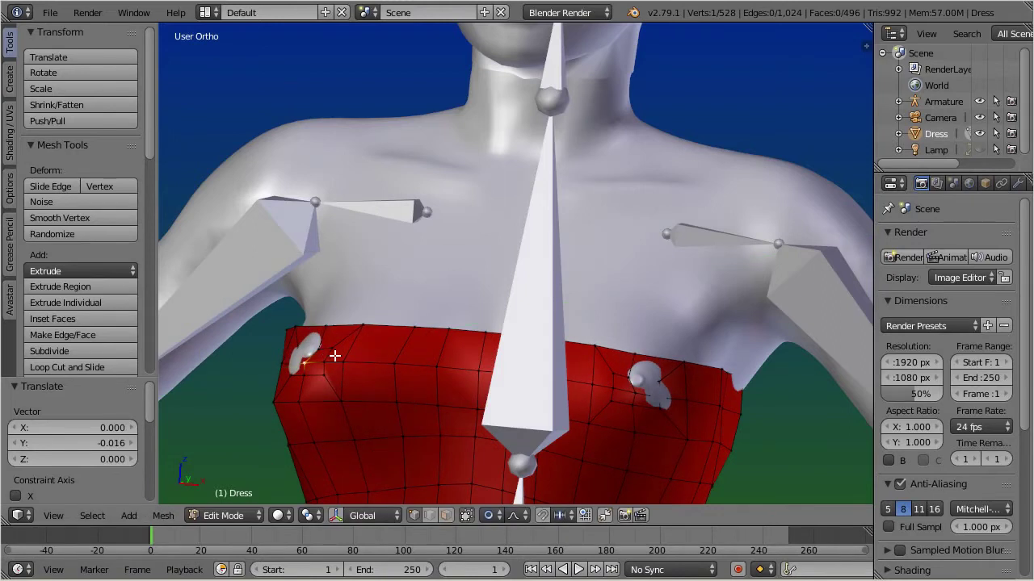
key(KP_1)
scroll(505, 359, up, 6)
middle_drag(505, 360, 655, 312)
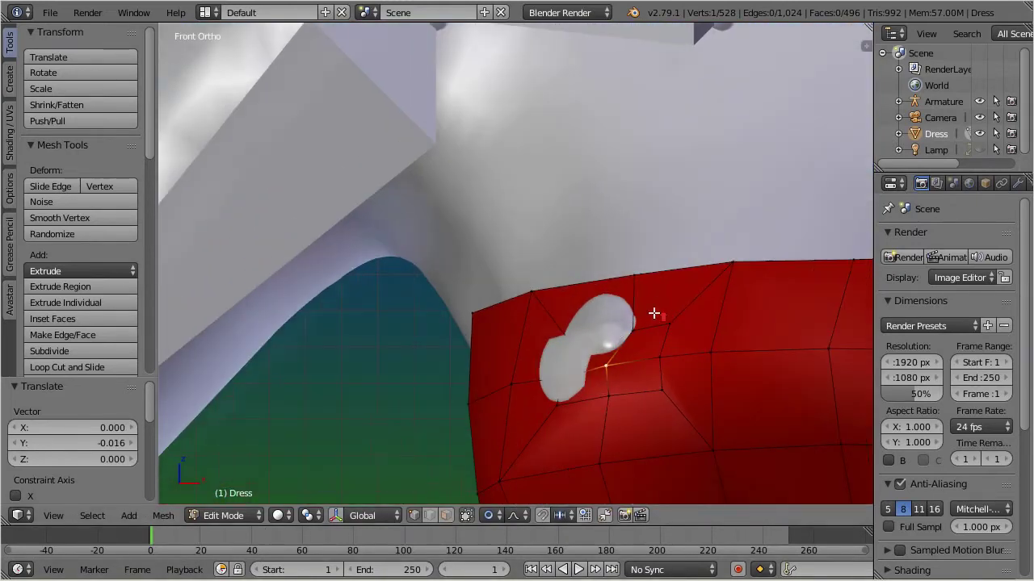
middle_drag(576, 347, 494, 352)
key(g)
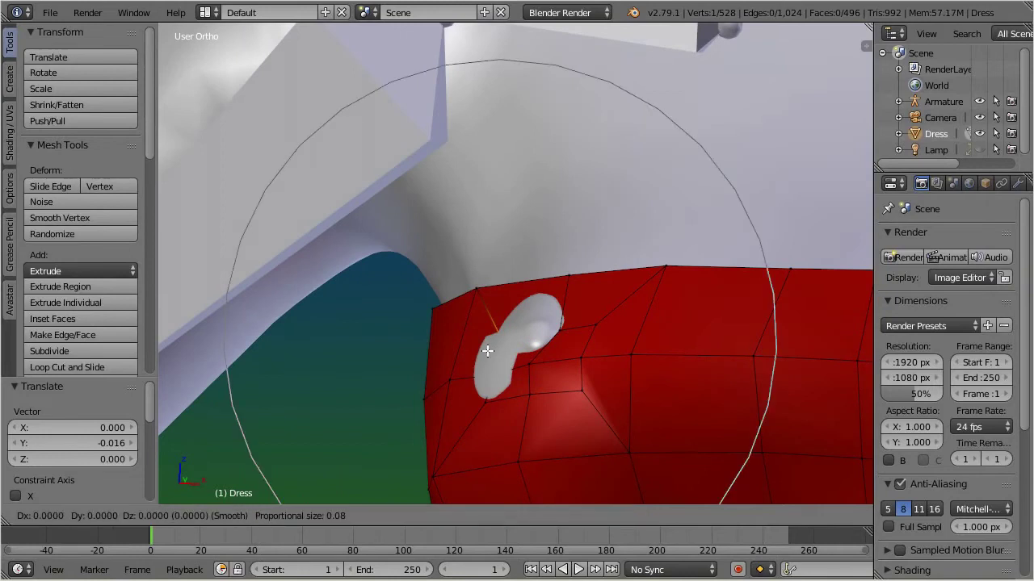
key(z)
key(y)
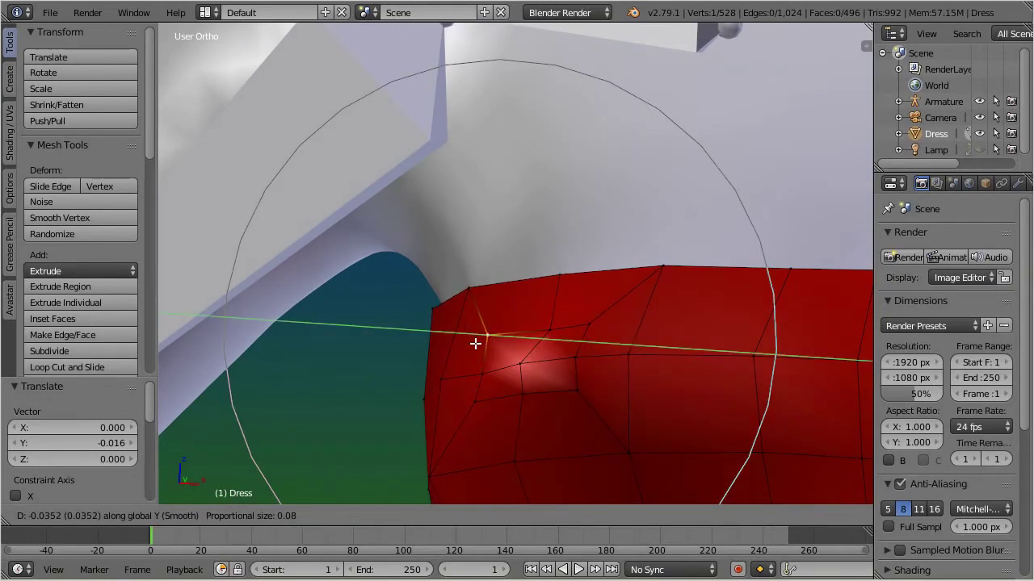
click(485, 344)
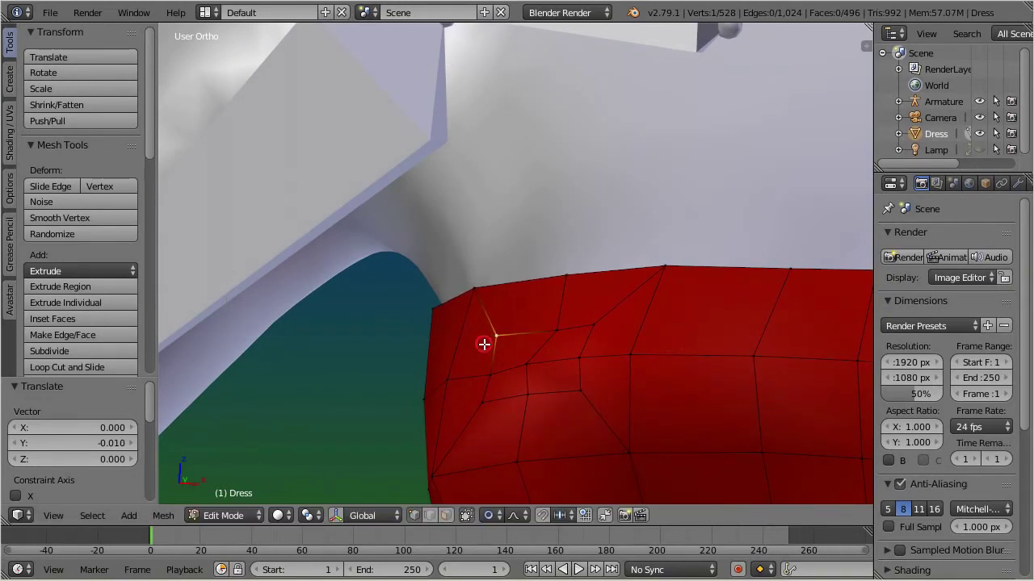
Adjust another chest vertex along X with proportional falloff
scroll(512, 387, down, 3)
middle_drag(512, 387, 715, 323)
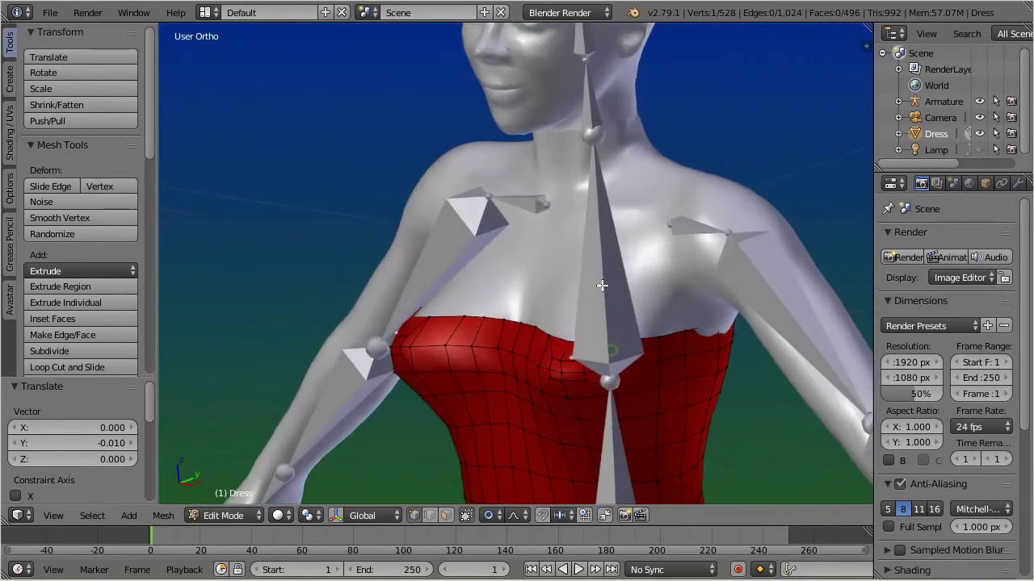
key(g)
key(x)
click(728, 331)
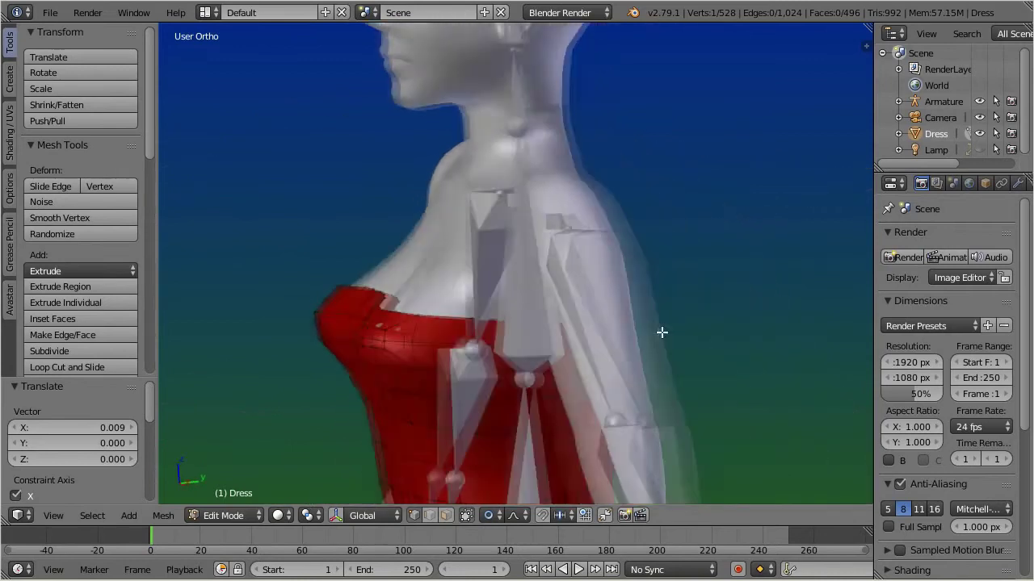
Set transform orientation to Normal and push a back vertex outward along its normal
middle_drag(662, 332, 557, 341)
scroll(557, 341, up, 2)
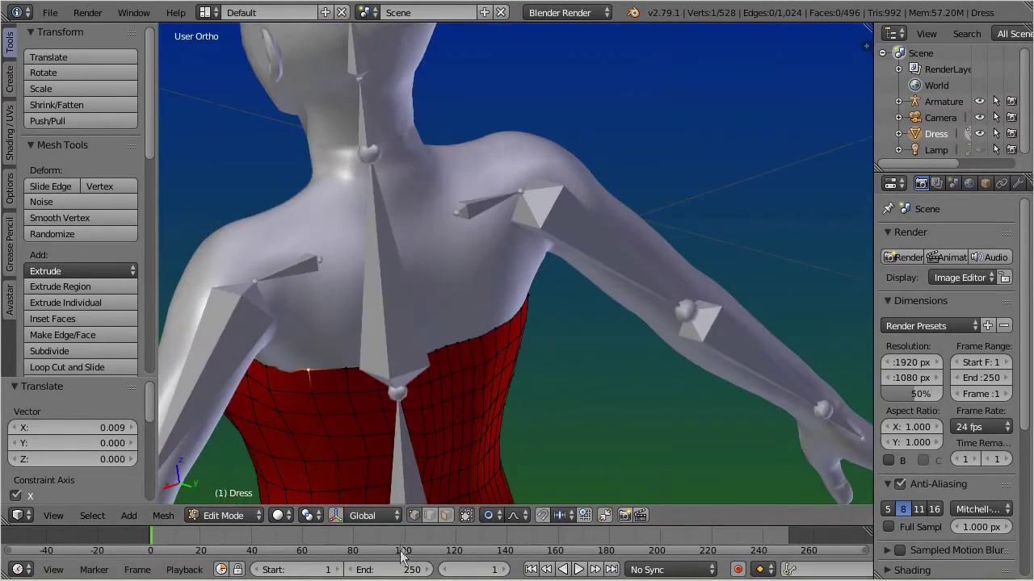
click(334, 515)
click(418, 514)
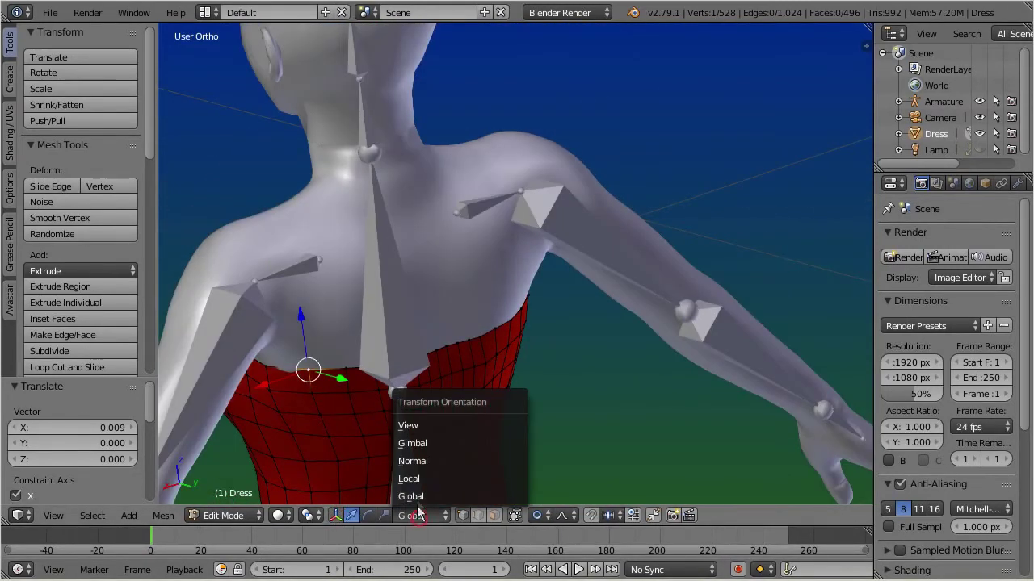
click(416, 462)
drag(293, 399, 292, 402)
right_click(448, 379)
click(494, 516)
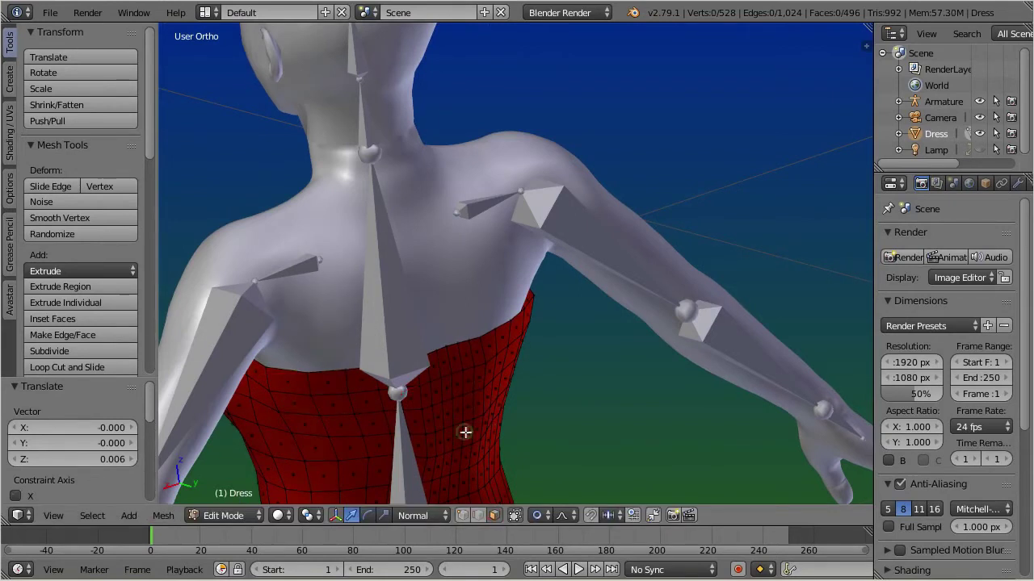
middle_drag(465, 432, 371, 295)
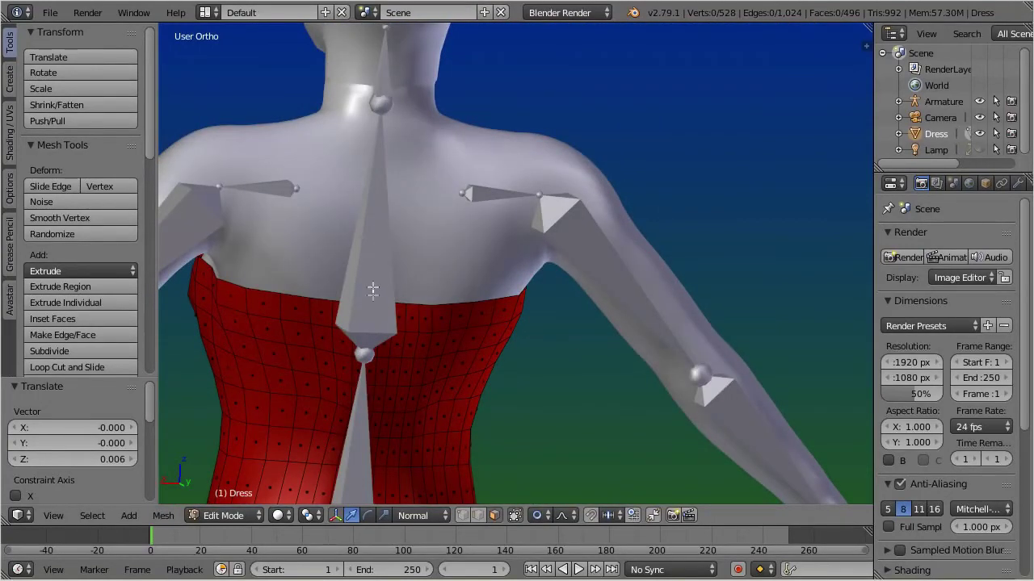
Return to Object Mode, draw the armature bones as sticks and put it in Pose Mode
click(220, 517)
click(215, 495)
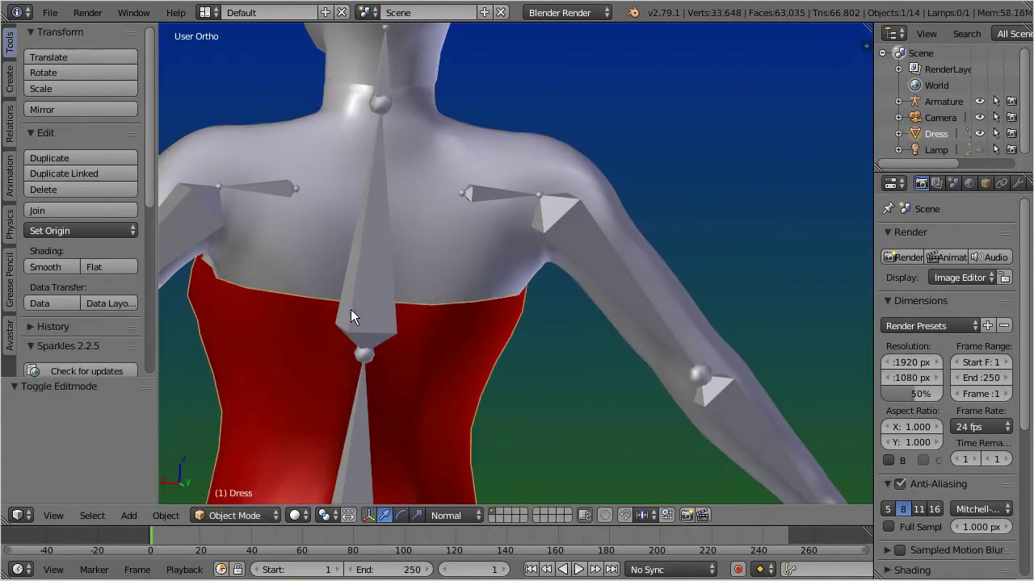
right_click(351, 316)
click(9, 334)
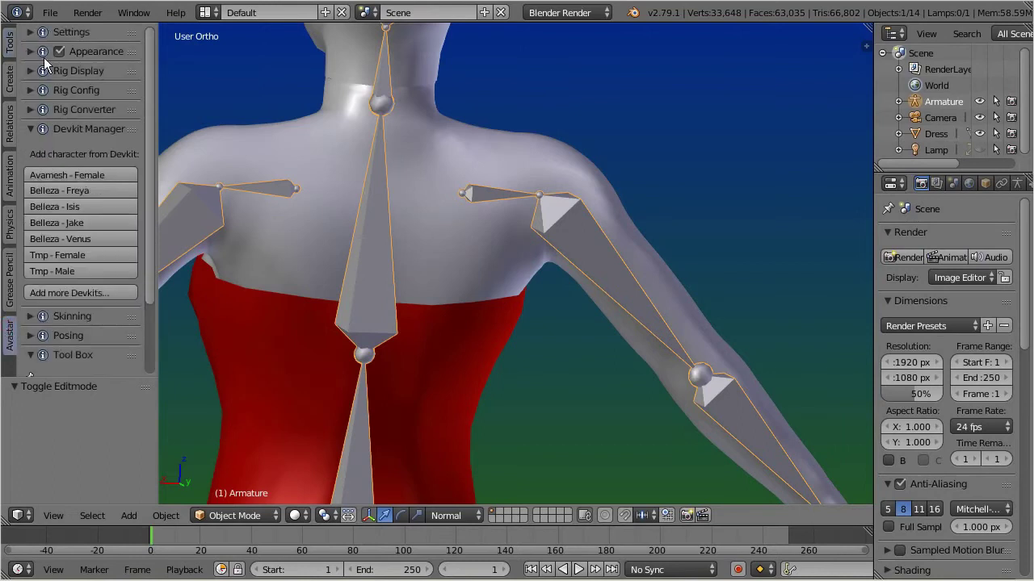
click(32, 71)
click(102, 115)
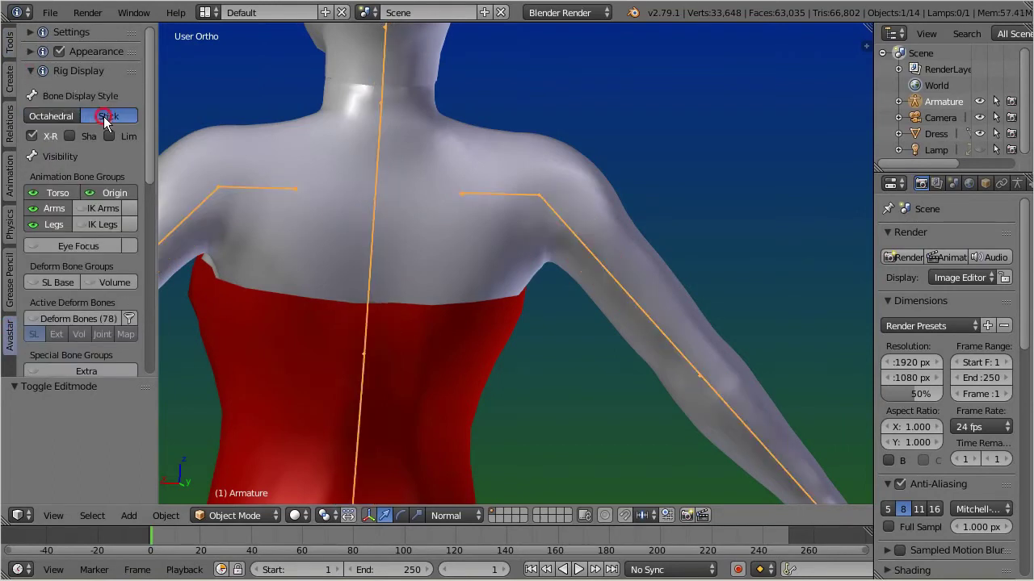
click(228, 517)
click(226, 462)
Edit the Dress, box-select its waist vertices from the back and smooth them
right_click(408, 333)
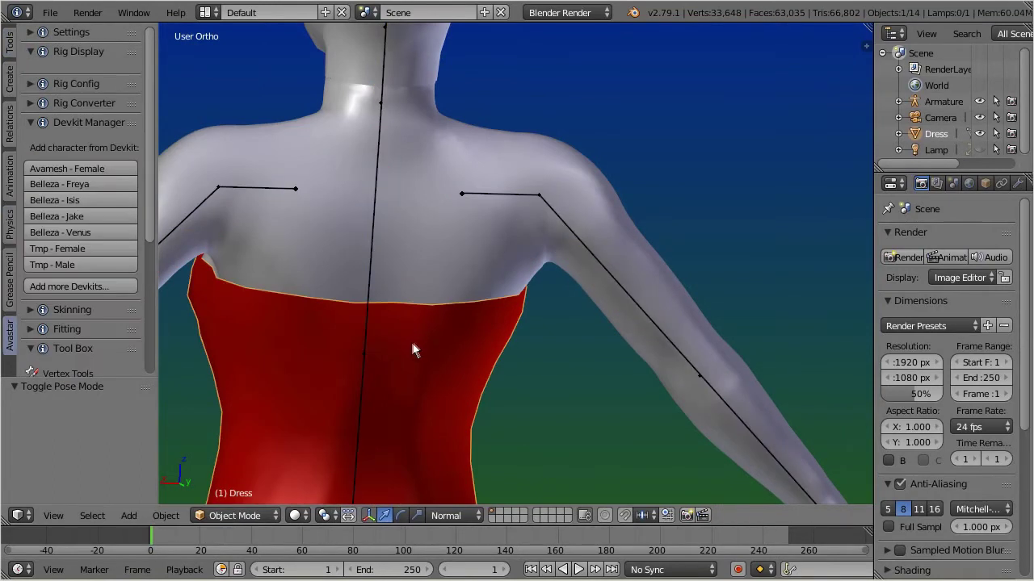
key(Tab)
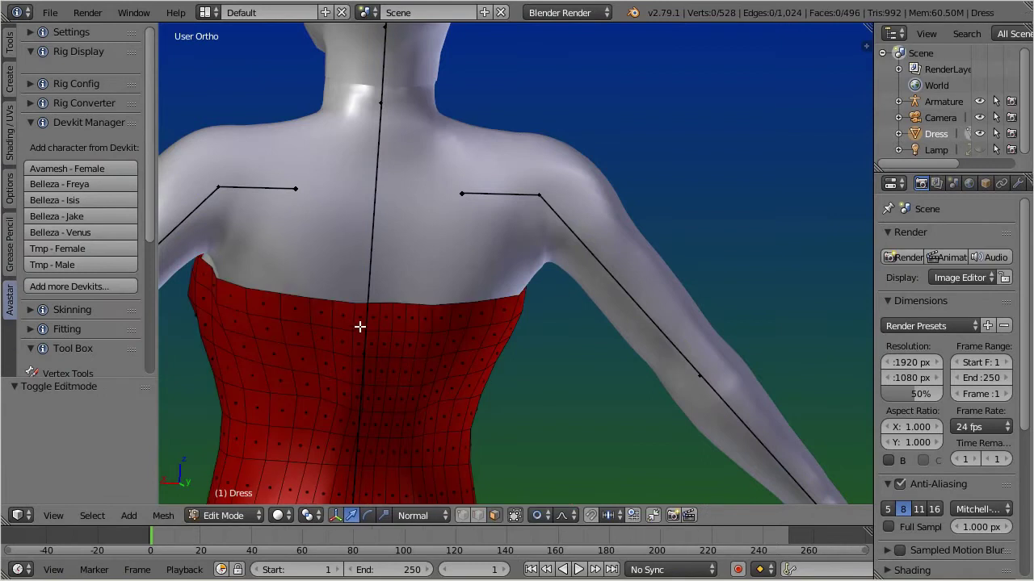
key(ctrl+KP_1)
key(b)
drag(305, 305, 432, 492)
key(b)
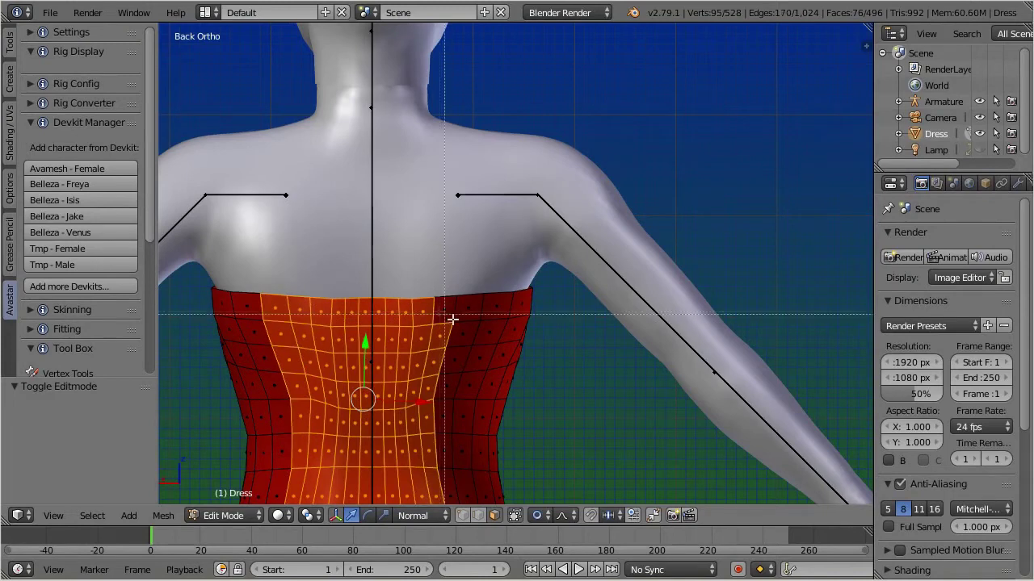
drag(452, 320, 461, 292)
click(10, 44)
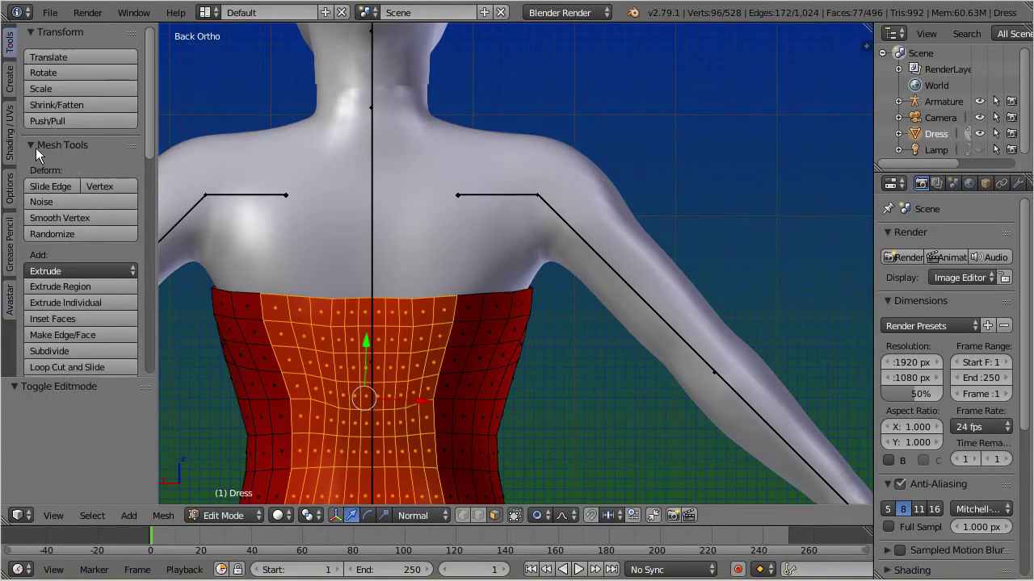
click(57, 218)
Nudge the smoothed waist vertices slightly along their normals with proportional editing
middle_drag(174, 388, 342, 364)
key(g)
key(z)
key(z)
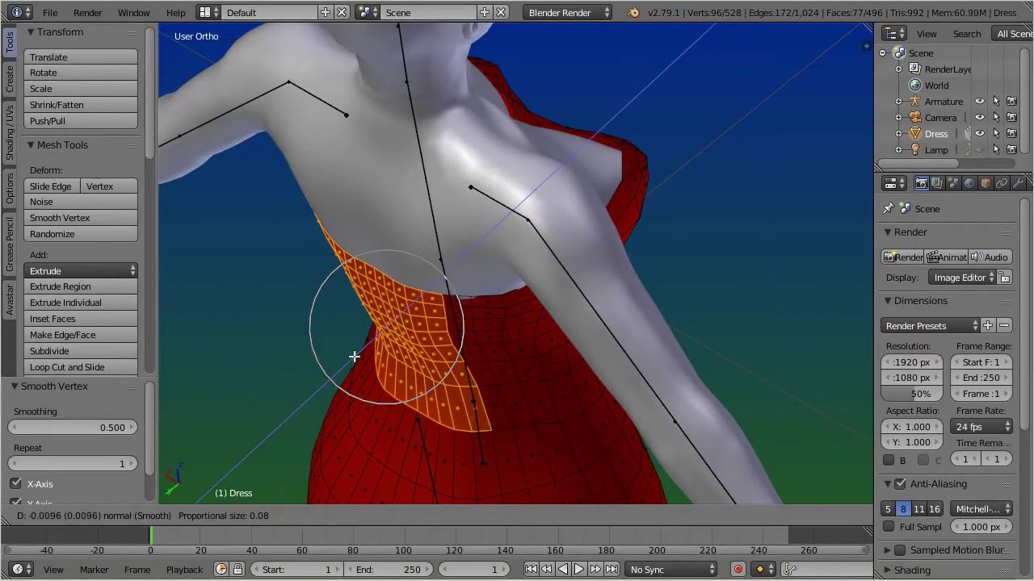
click(351, 358)
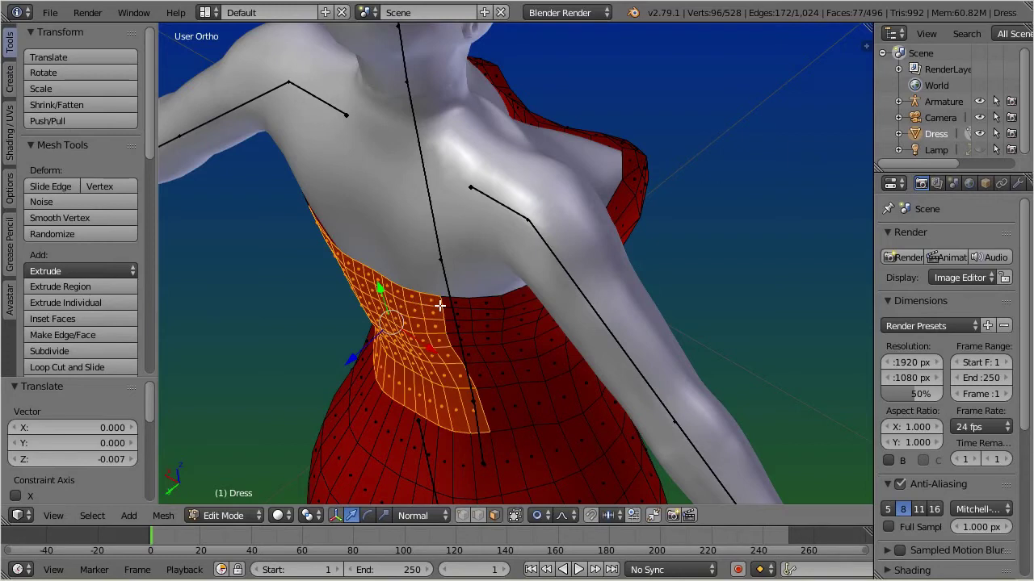
Deselect the edge vertex columns and proportionally adjust the remaining waist vertices
alt+shift+right_click(430, 307)
middle_drag(427, 307, 323, 267)
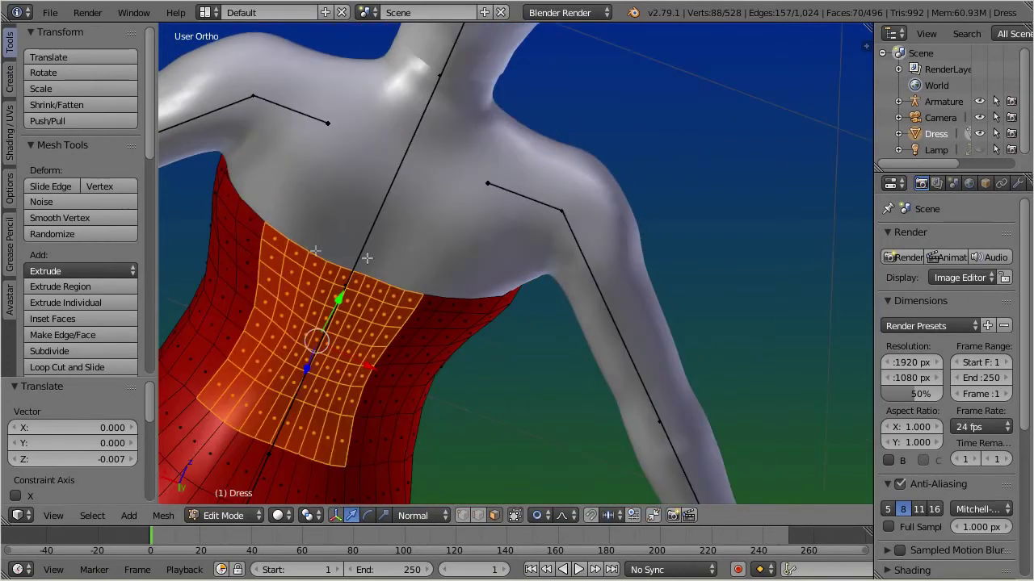
alt+shift+right_click(271, 249)
alt+shift+right_click(410, 306)
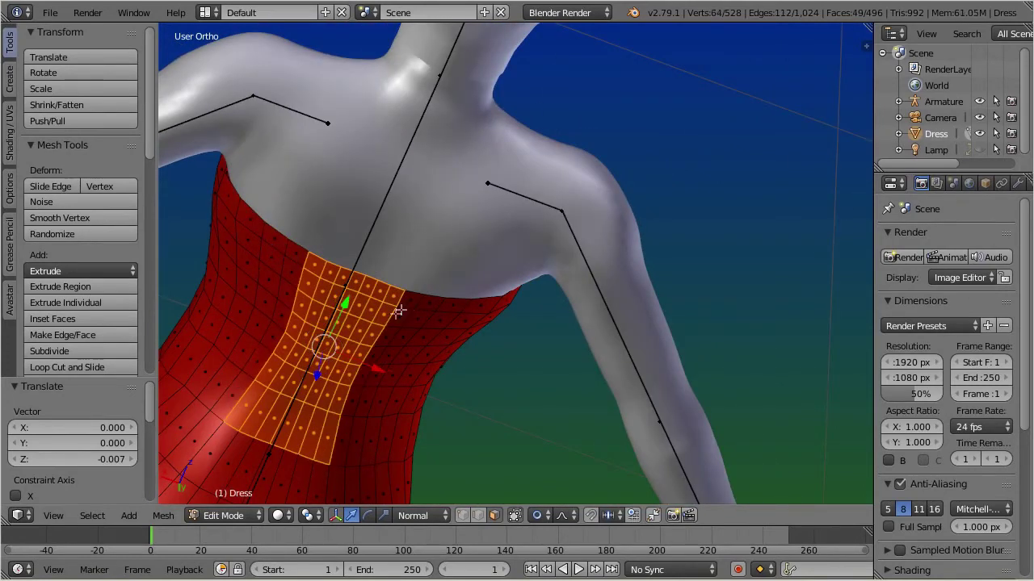
middle_drag(397, 305, 308, 367)
key(g)
click(335, 378)
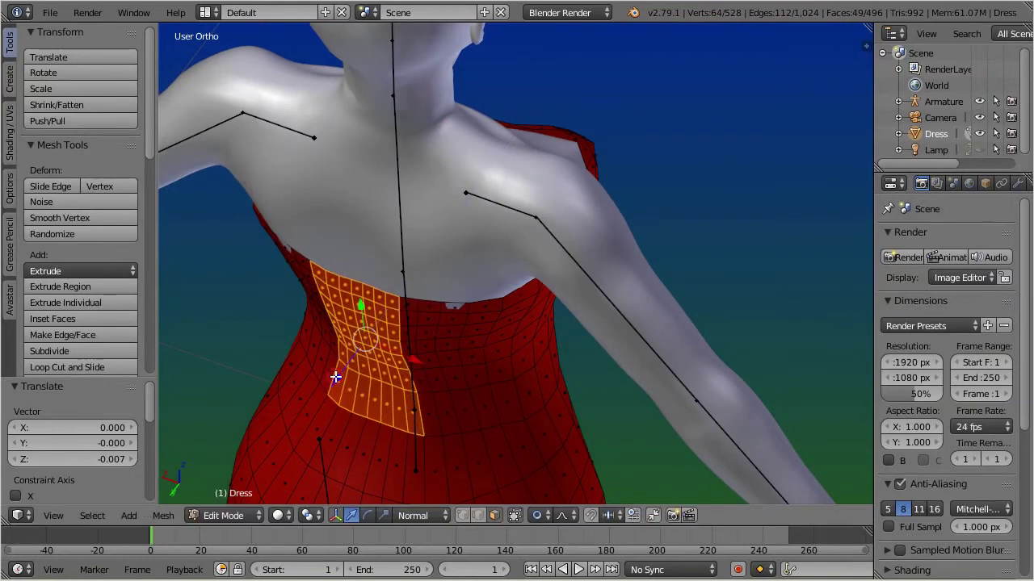
Drop the selection, check the dress from the front, and hide the transform gizmo
right_click(452, 305)
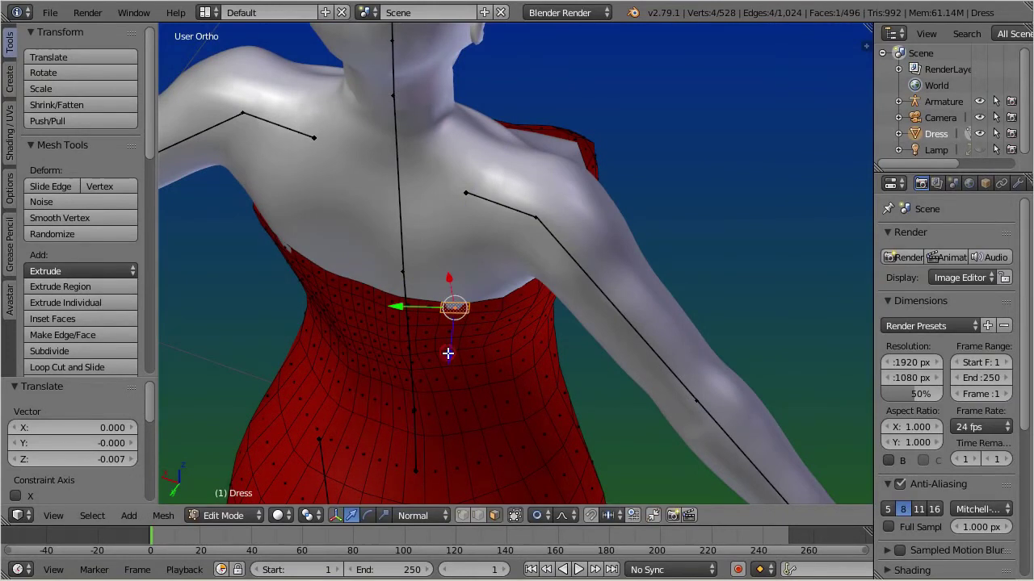
scroll(449, 353, down, 3)
middle_drag(450, 353, 725, 296)
shift+middle_drag(623, 369, 574, 231)
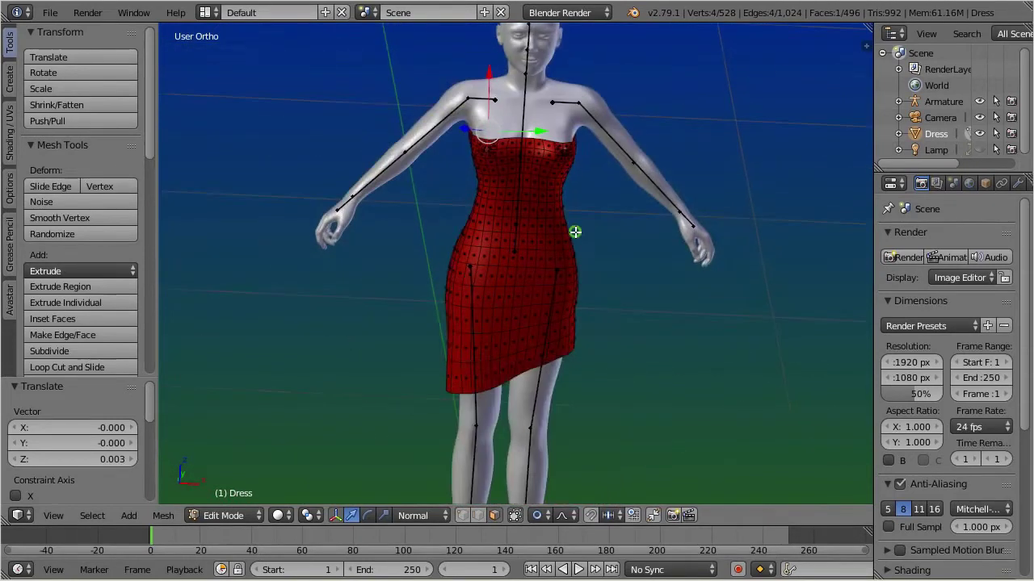
key(KP_1)
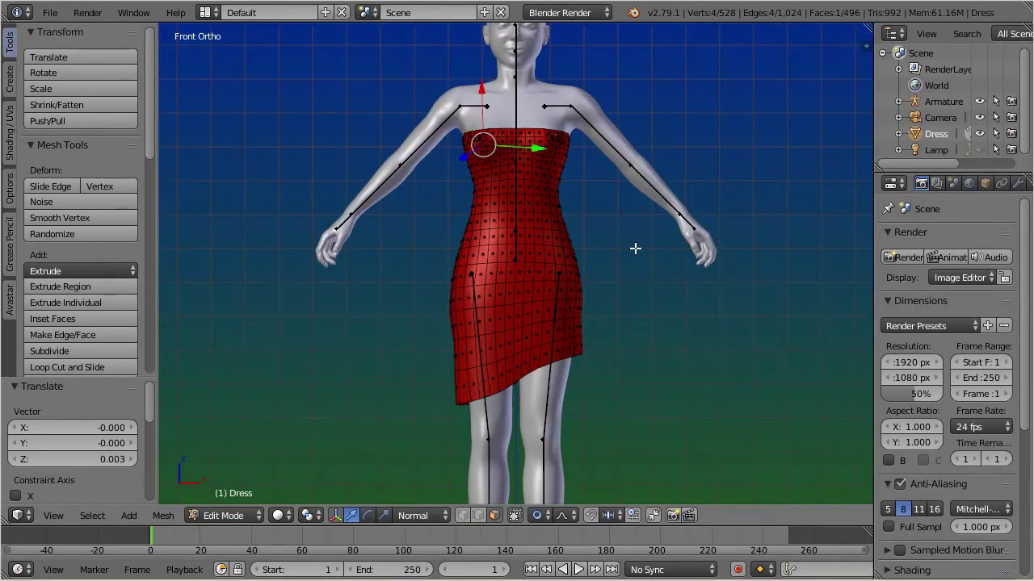
click(337, 515)
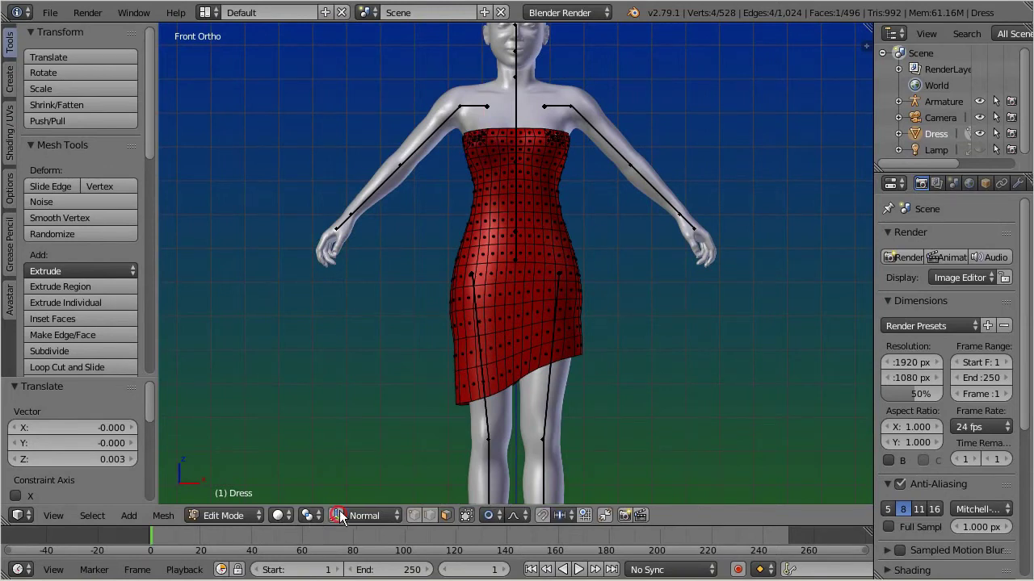
click(232, 514)
In Object Mode, select the Armature and run Avastar Skinning's Bind to Armature
click(233, 498)
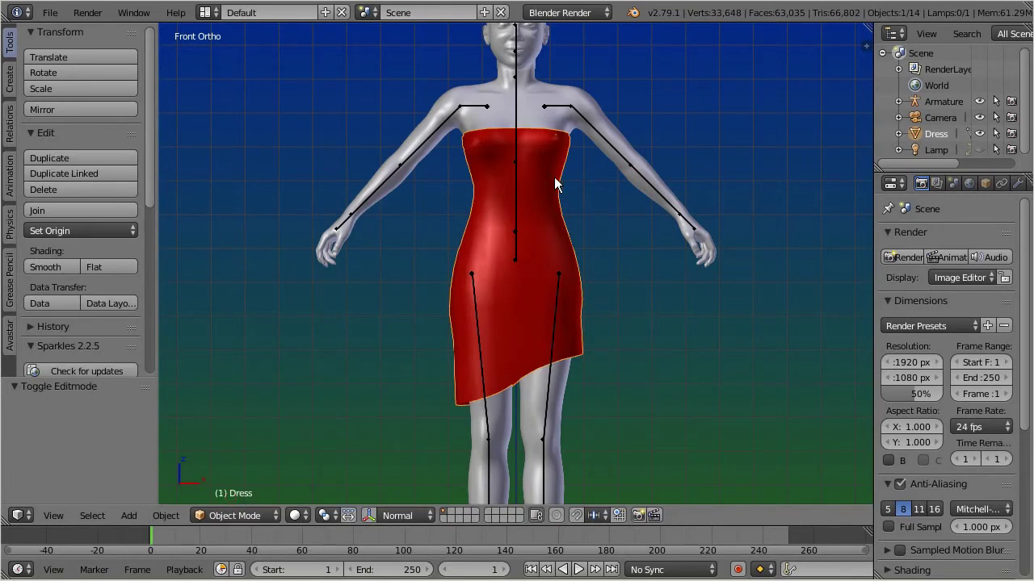
click(941, 103)
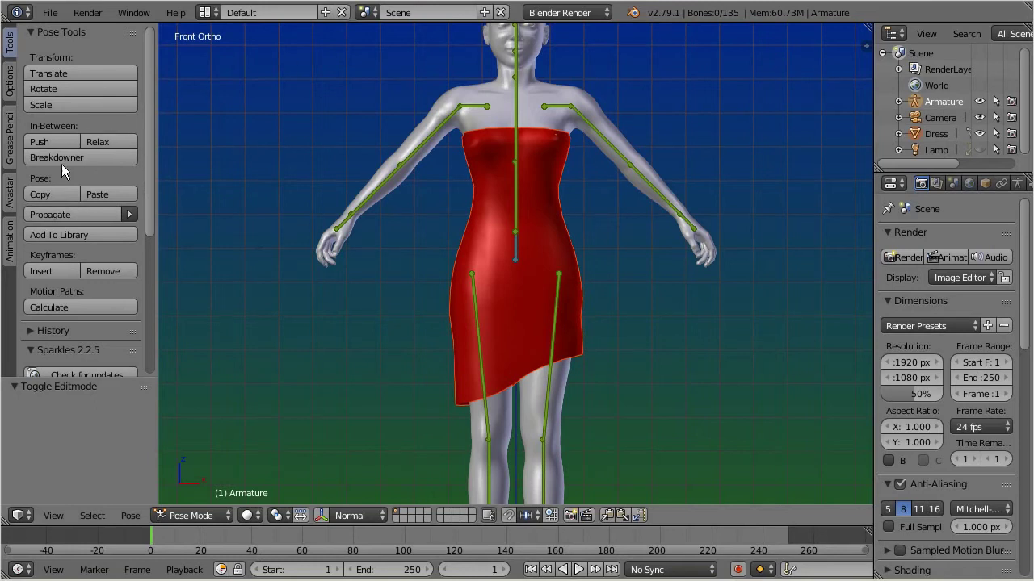
click(11, 194)
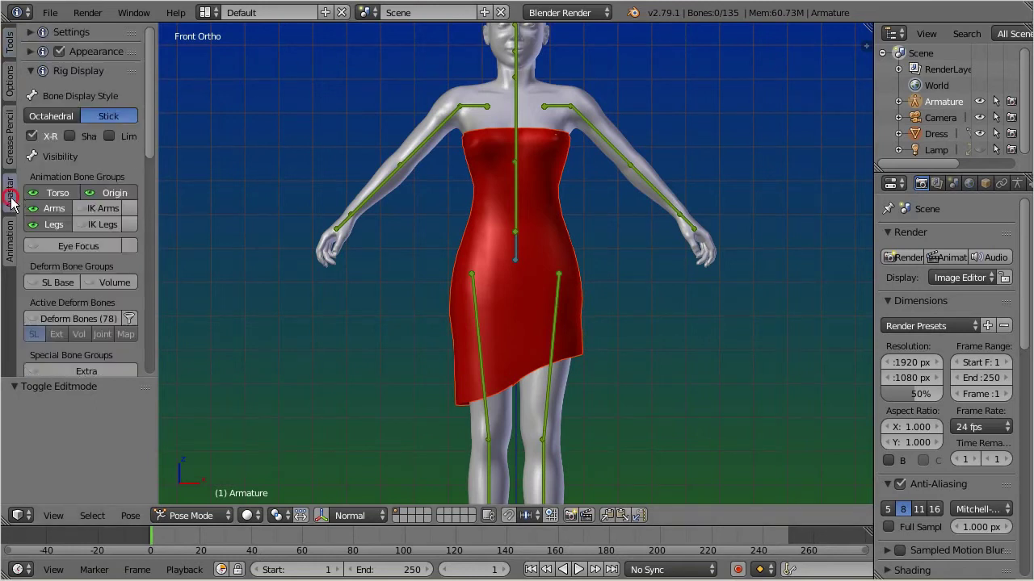
click(31, 71)
click(31, 130)
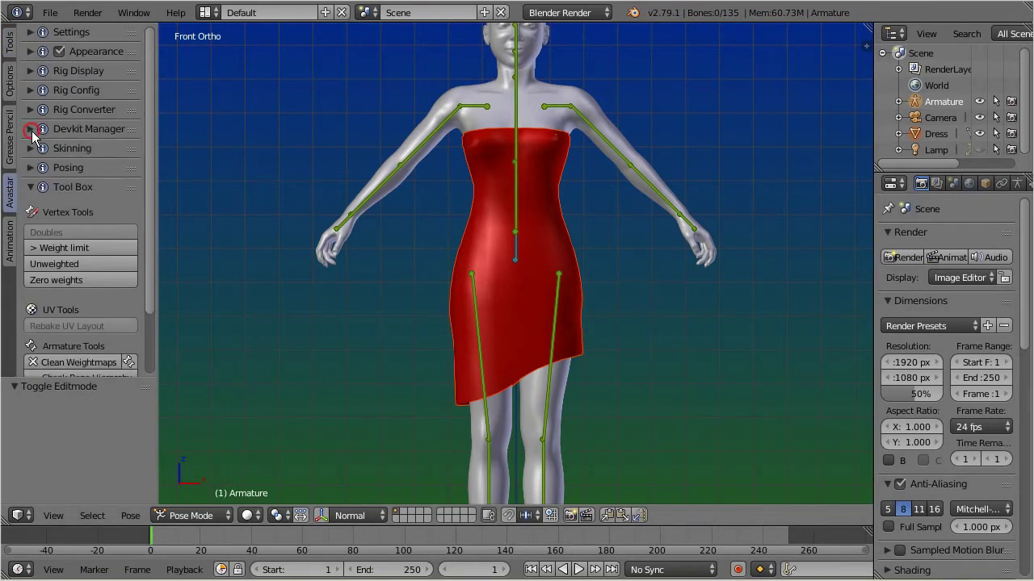
click(31, 149)
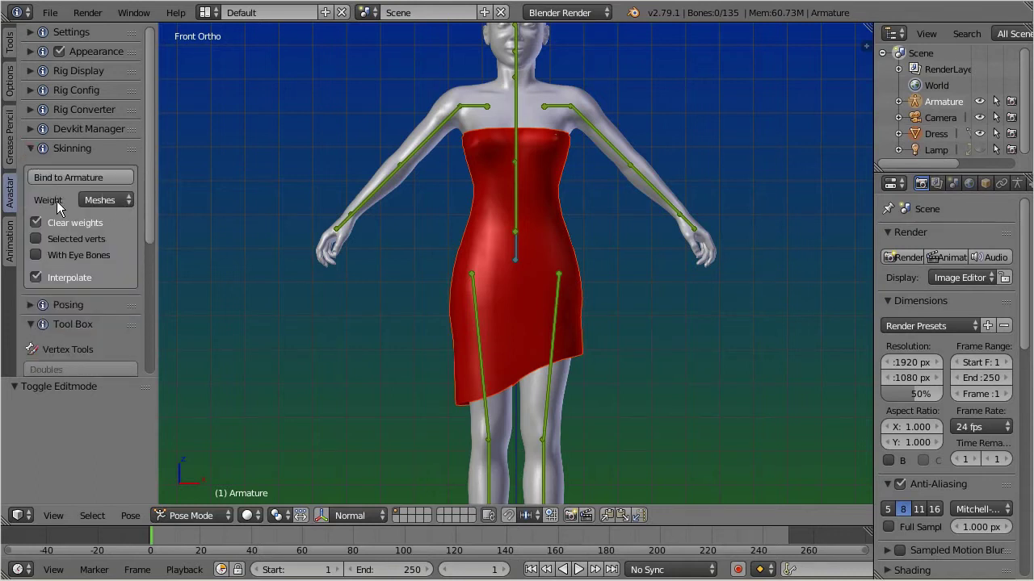
click(60, 178)
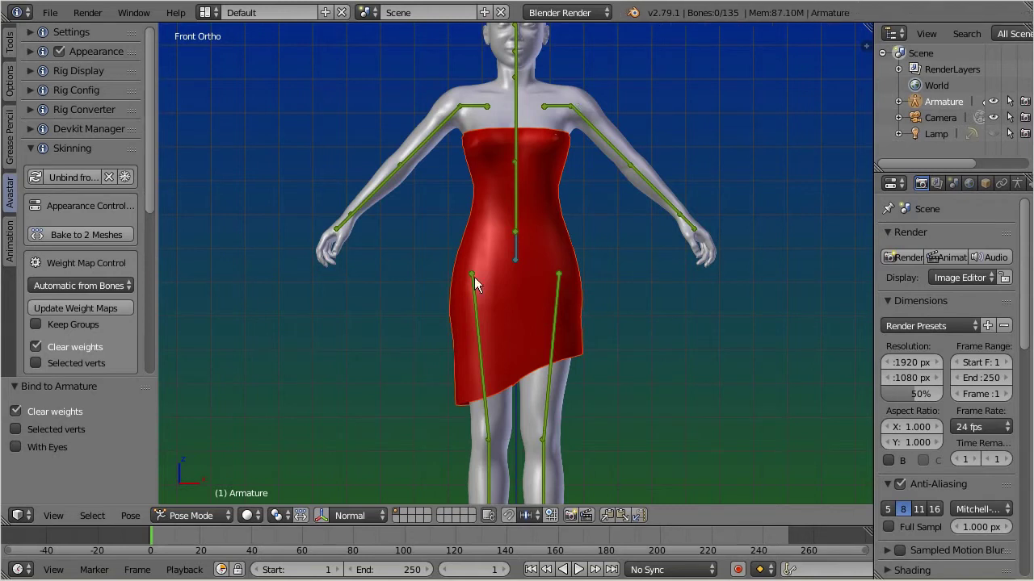
Frame the whole figure, select the Dress, and zoom into the timeline
scroll(475, 279, down, 3)
shift+middle_drag(476, 278, 474, 242)
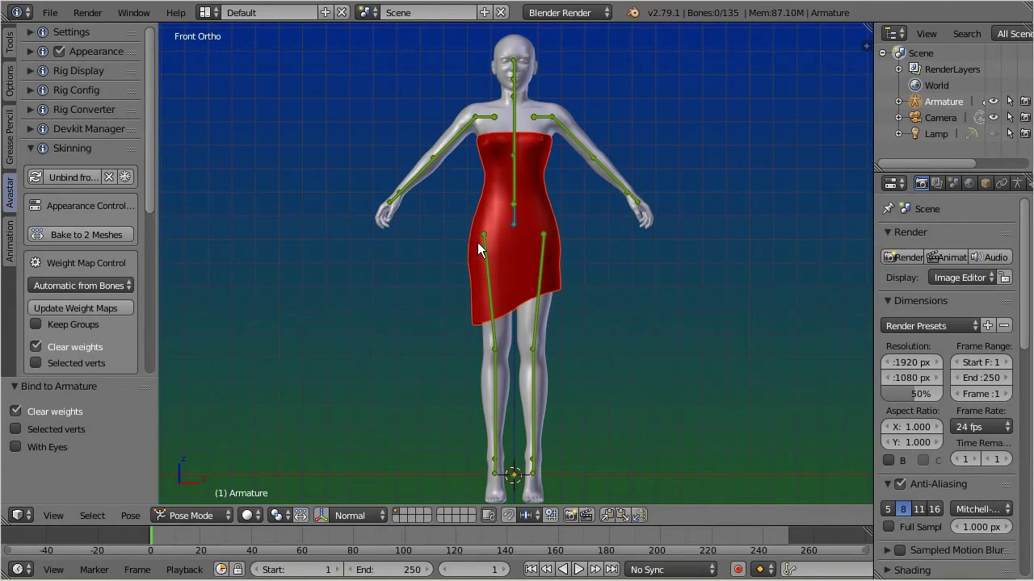
right_click(551, 216)
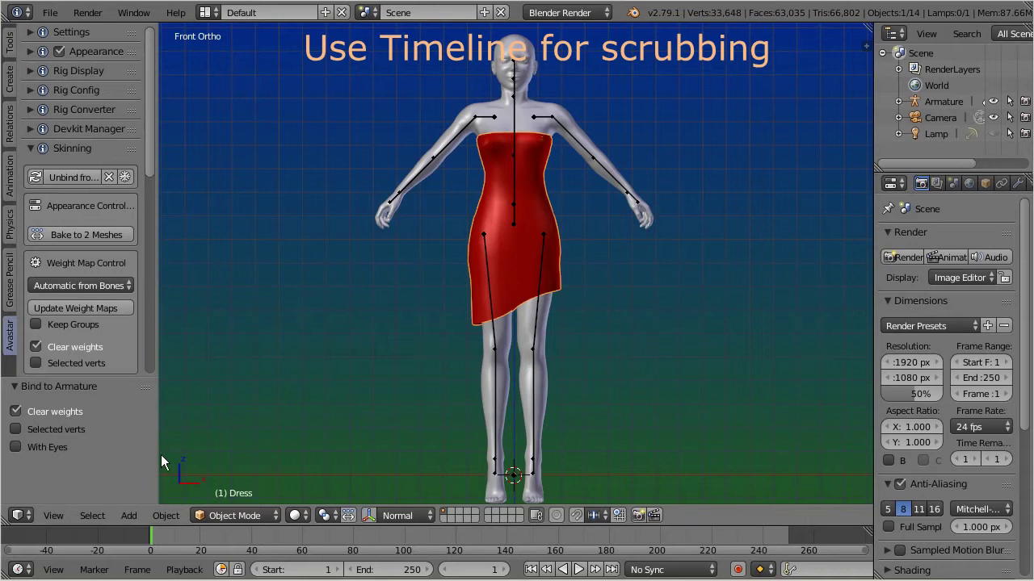
scroll(163, 534, up, 3)
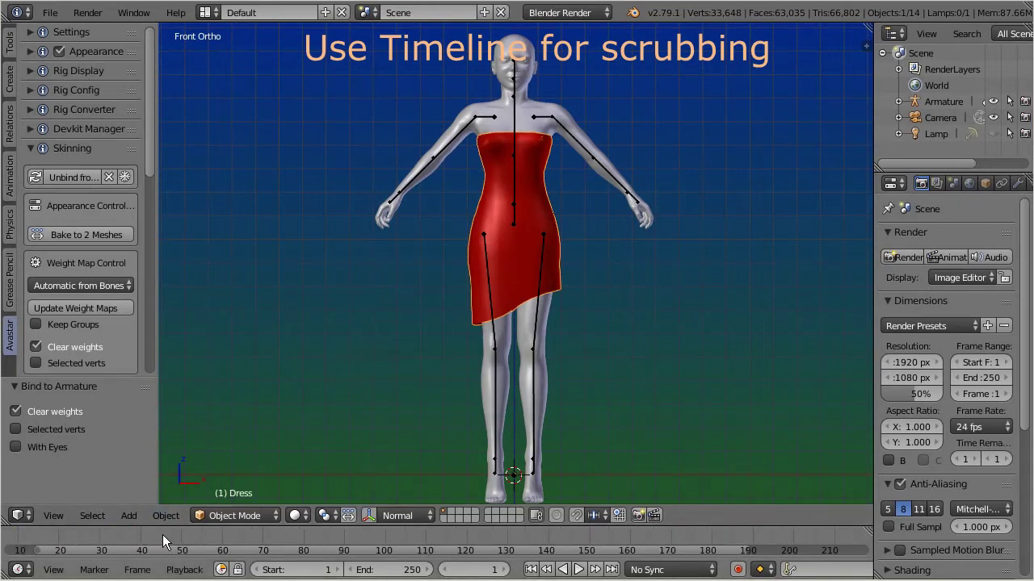
scroll(420, 534, up, 2)
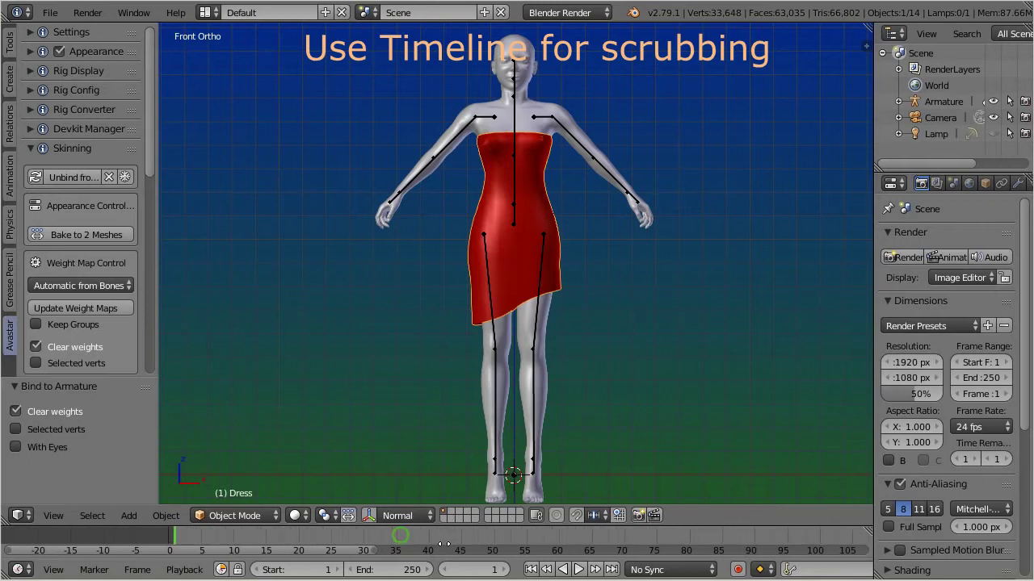
Set the current frame to 0 and apply the Avastar Skin & Weight workflow preset
click(200, 543)
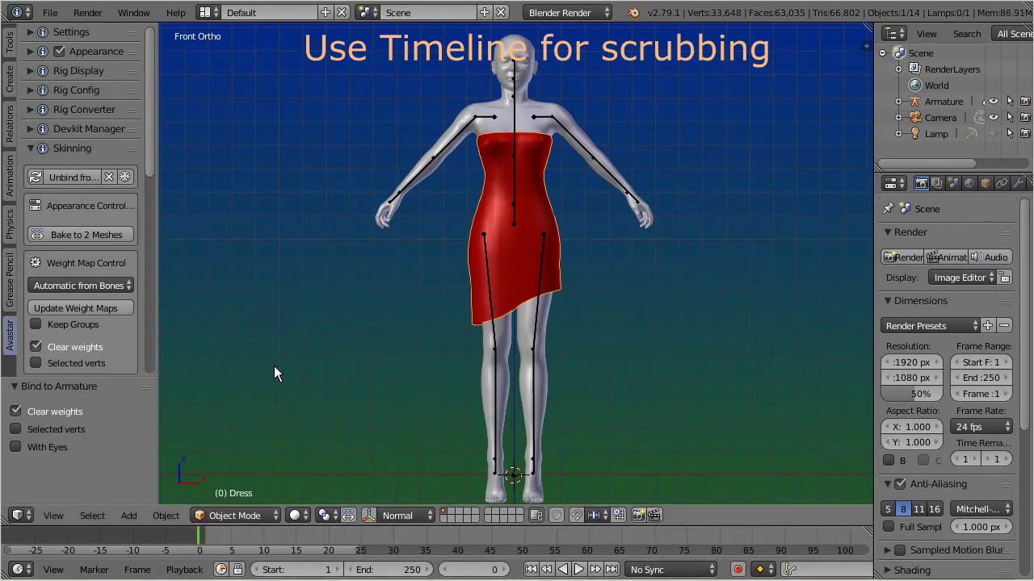
click(28, 36)
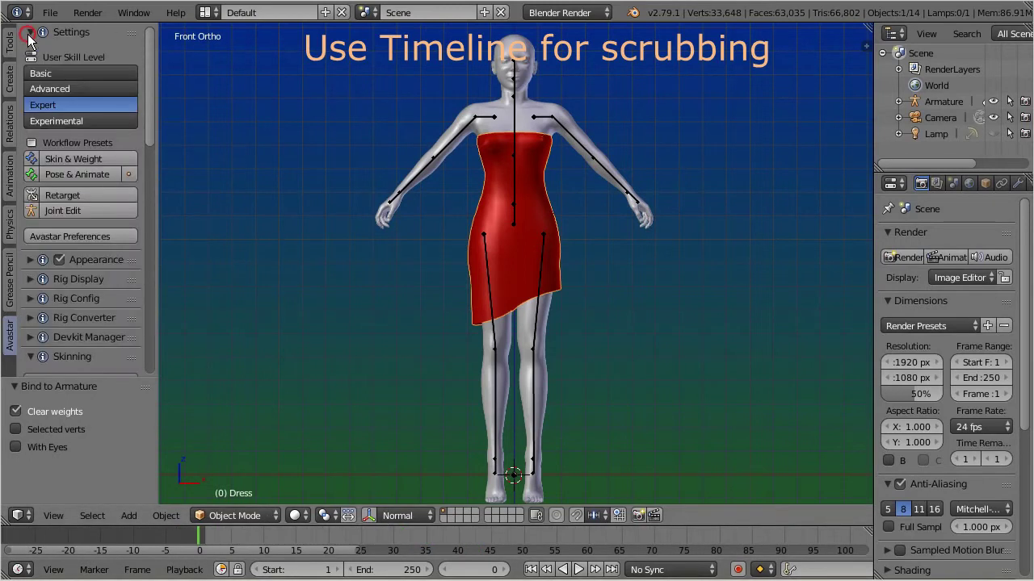
click(115, 161)
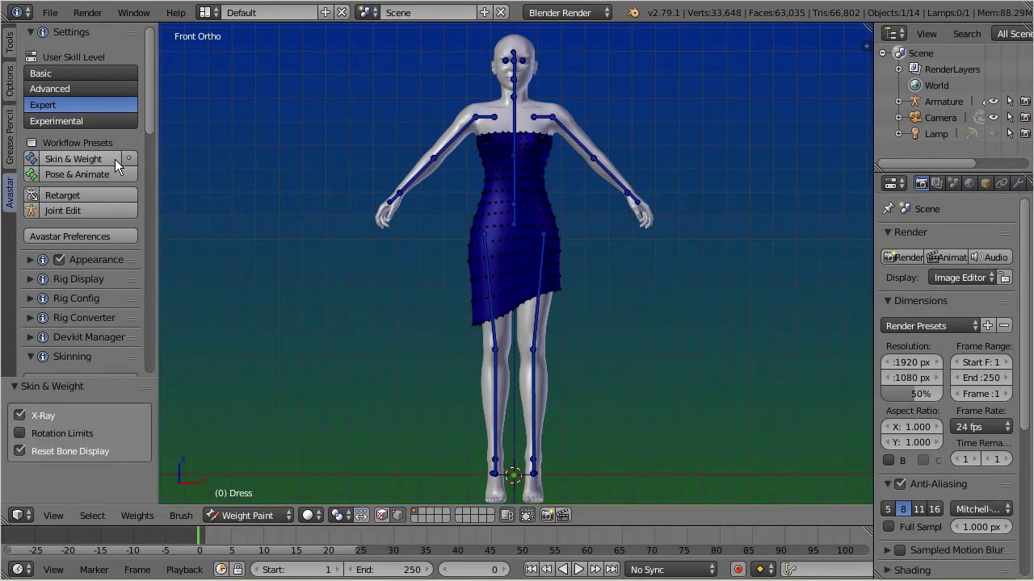
Select all 27 armature bones and bring up the Insert Keyframe menu
click(942, 102)
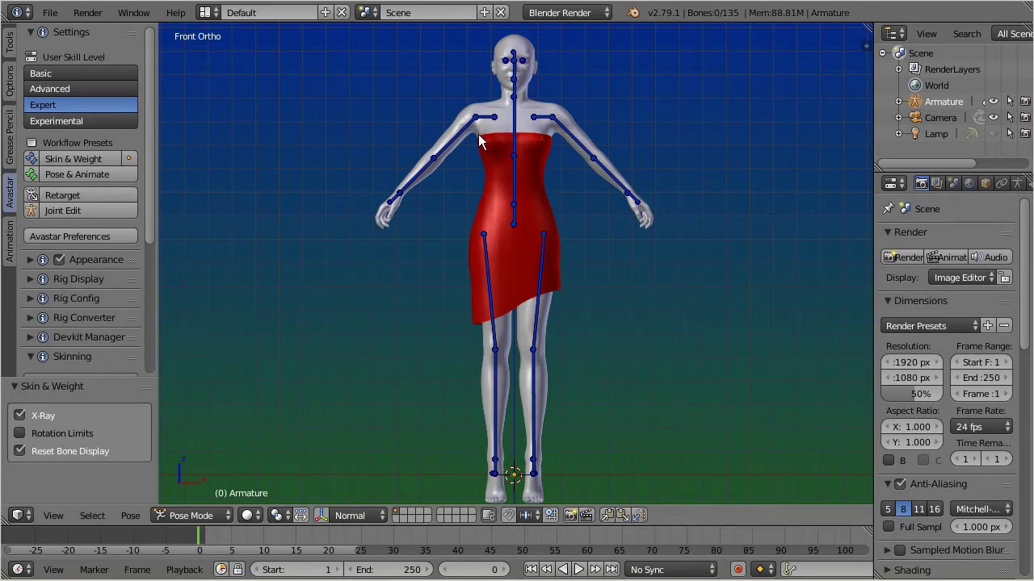
key(a)
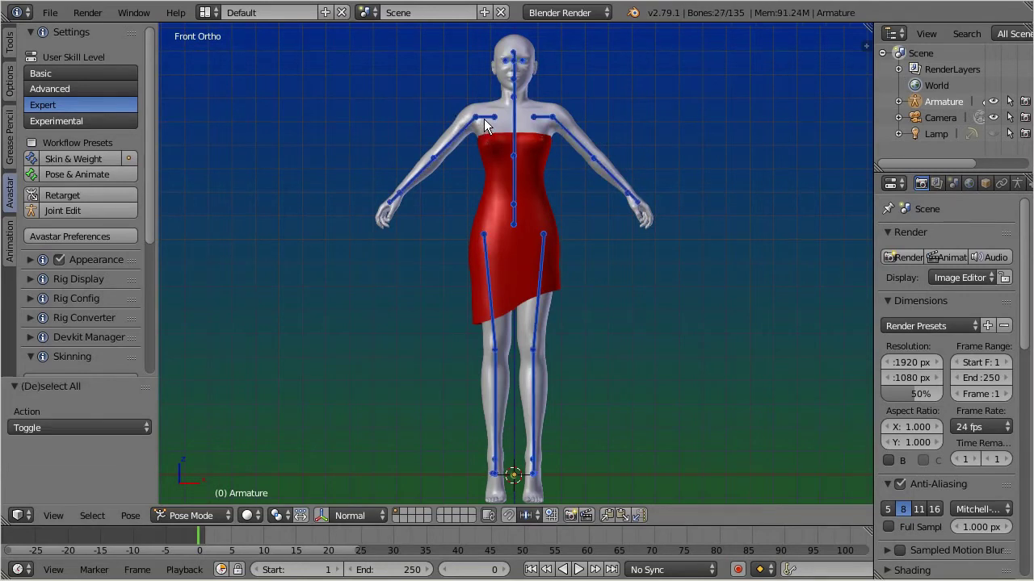
key(i)
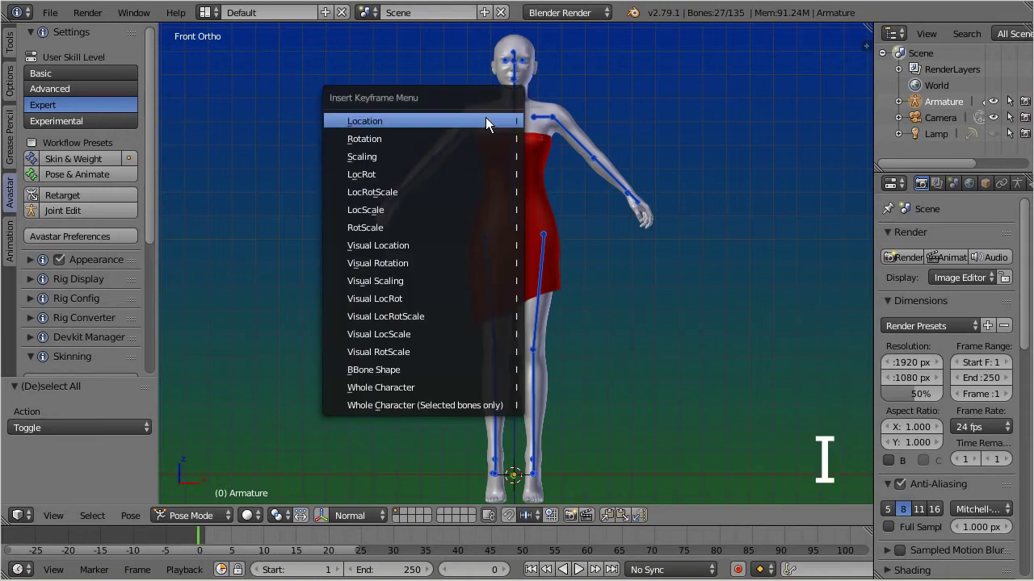
Key all bone rotations, then at frame 80 rotate mHipRight 40° and mHipLeft -40°
click(388, 139)
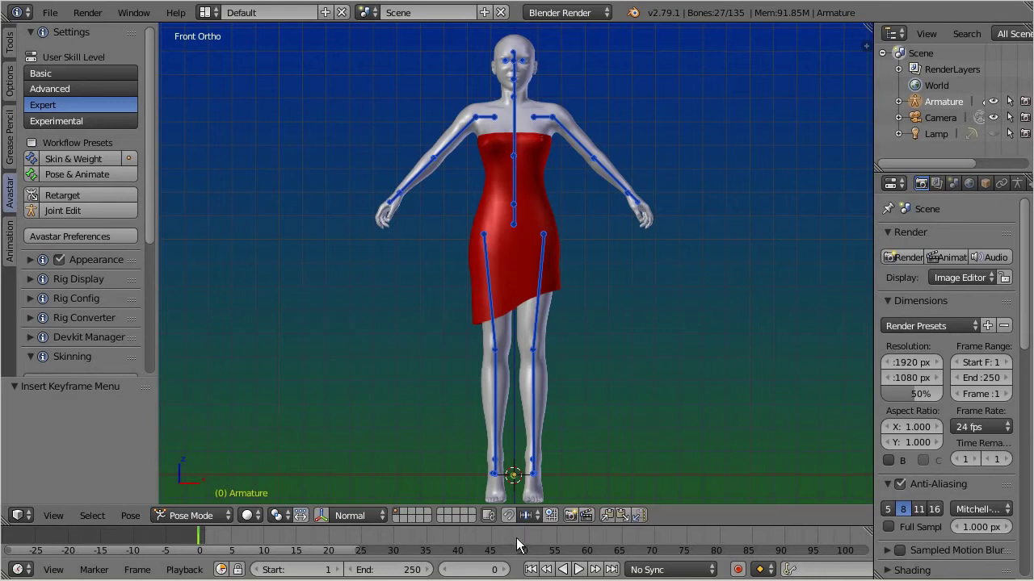
click(719, 536)
right_click(489, 289)
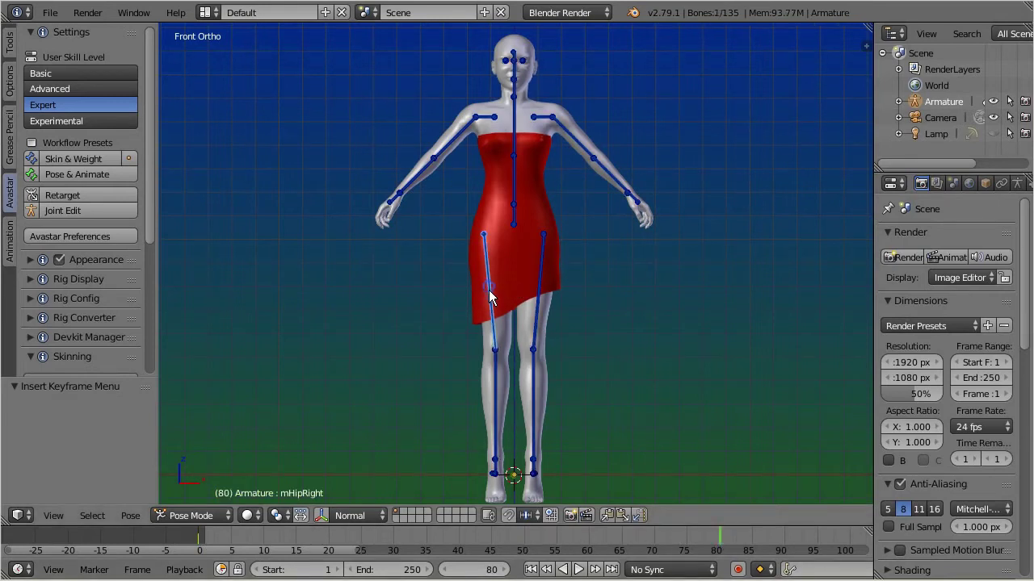
text(r40)
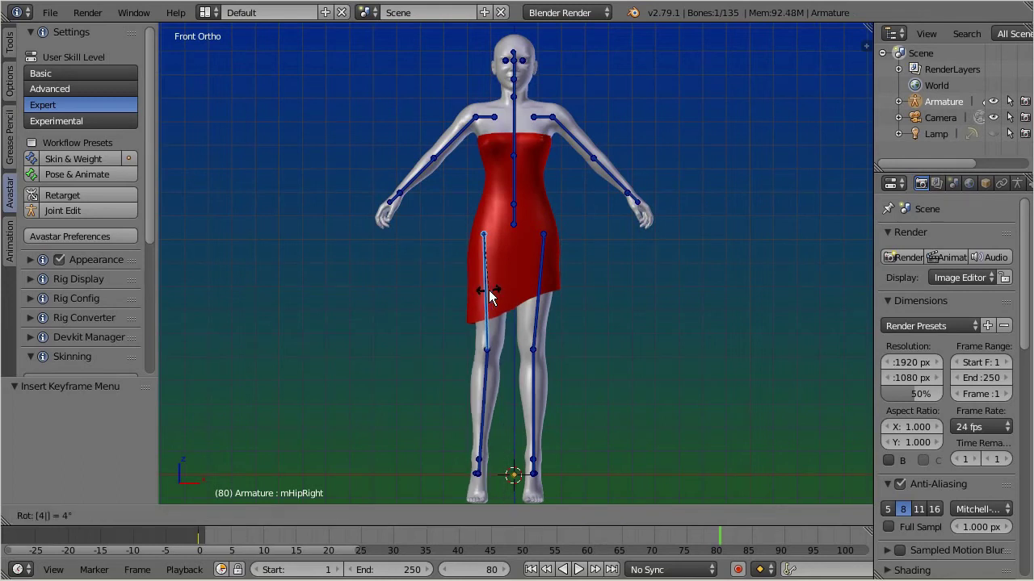
key(Return)
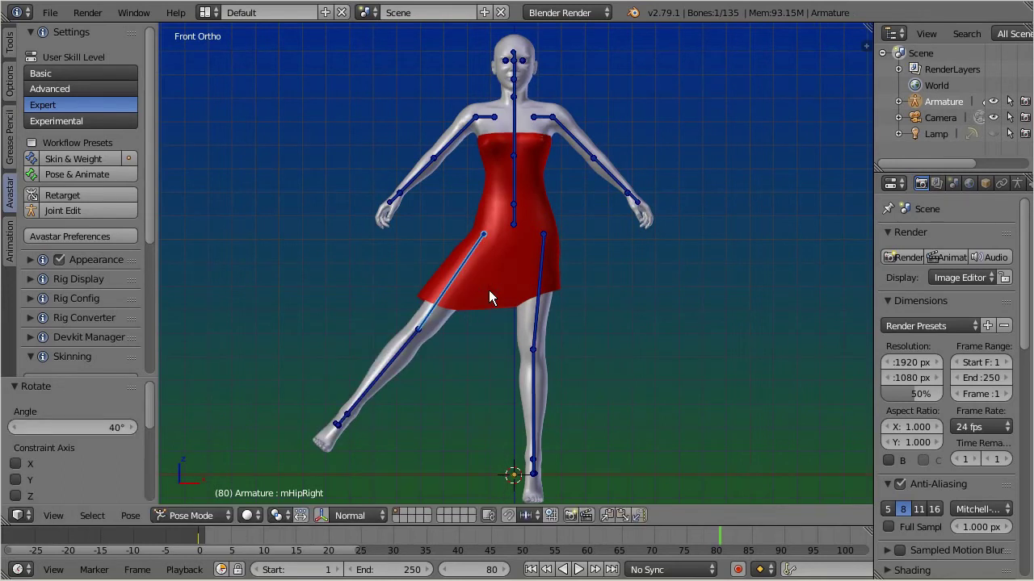
right_click(541, 293)
text(r)
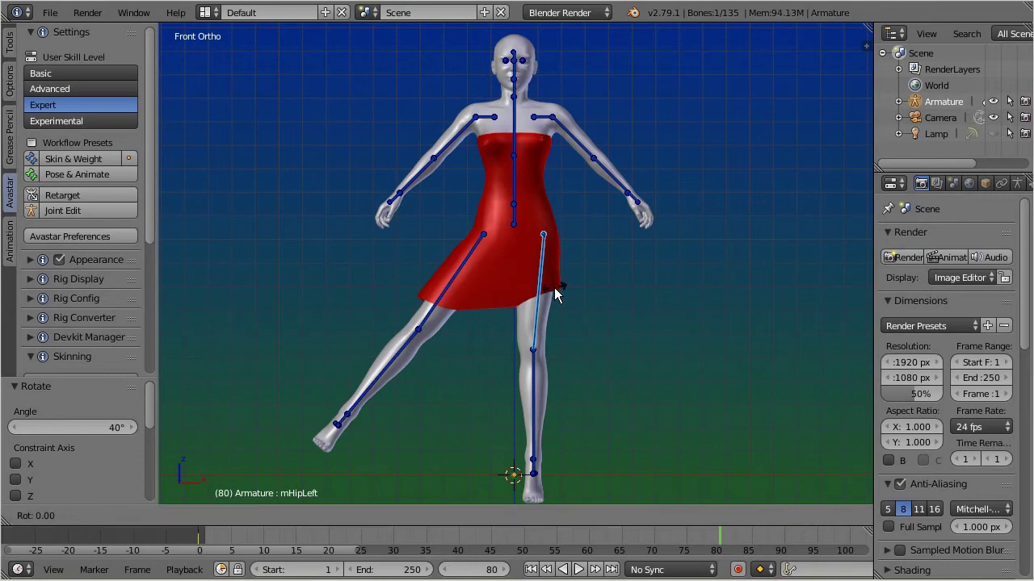
text(-40)
key(Return)
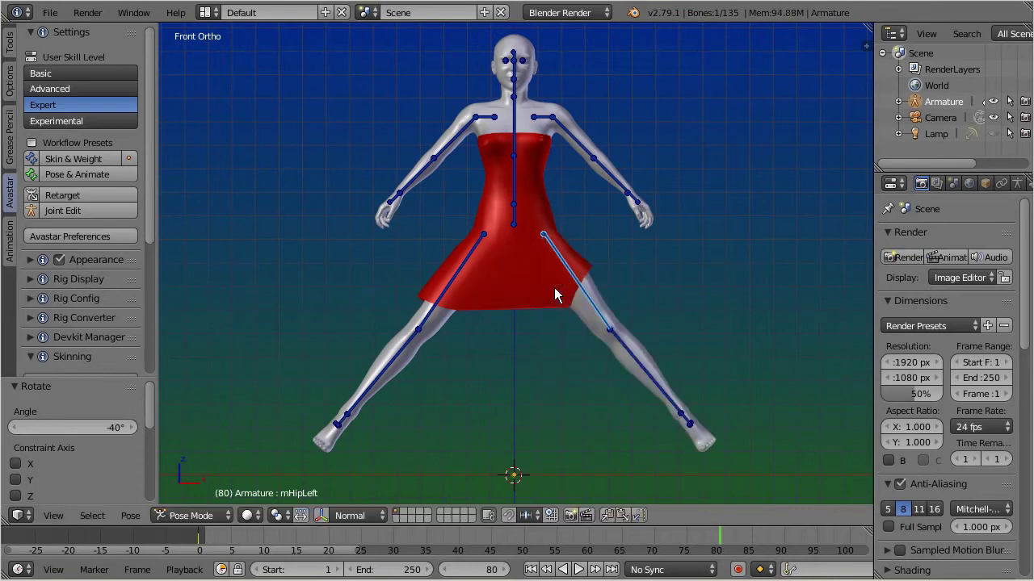
Key the rotation of all bones at frame 80, play and rewind to frame 0, then select the dress
key(a)
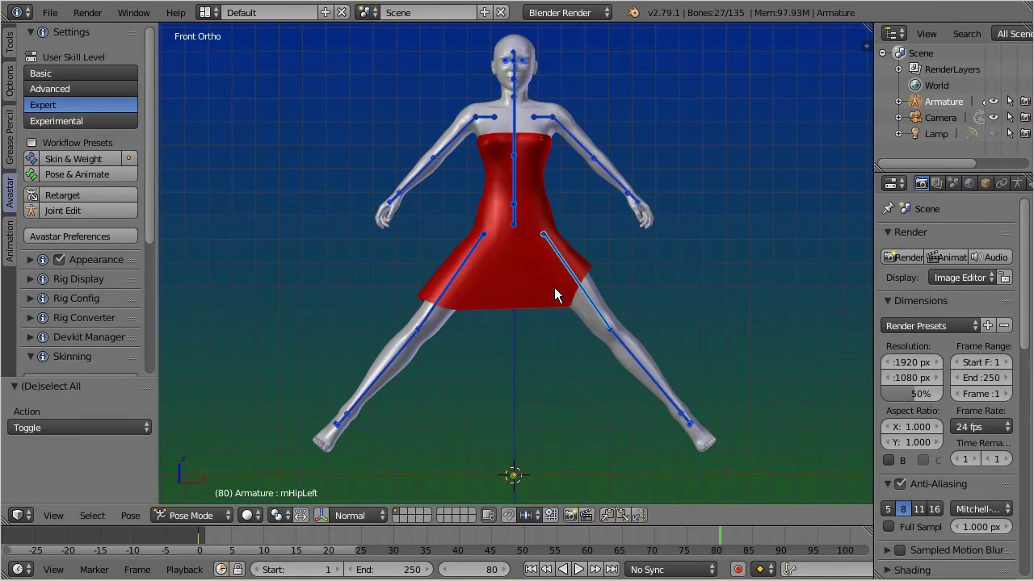
key(i)
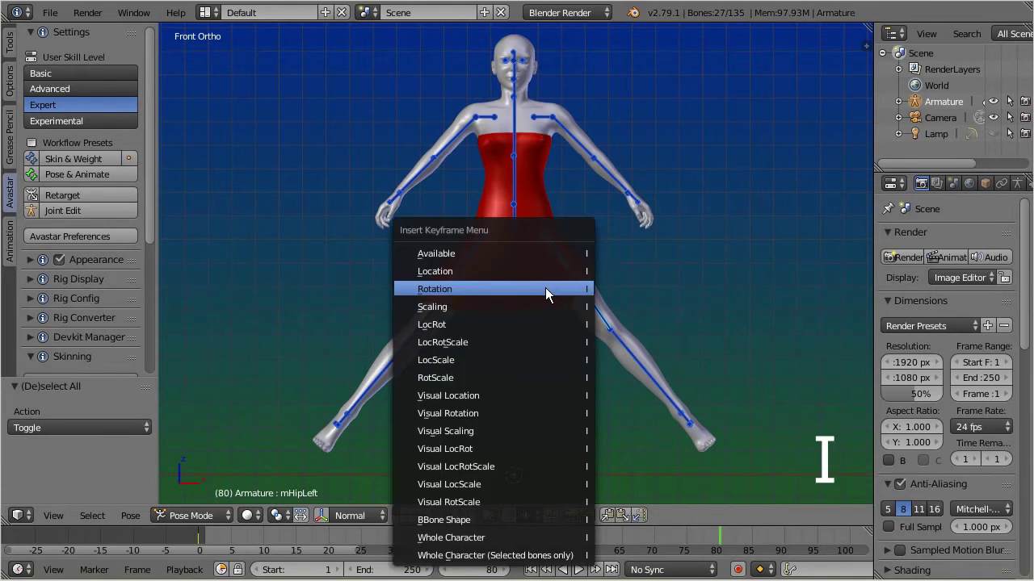
click(546, 290)
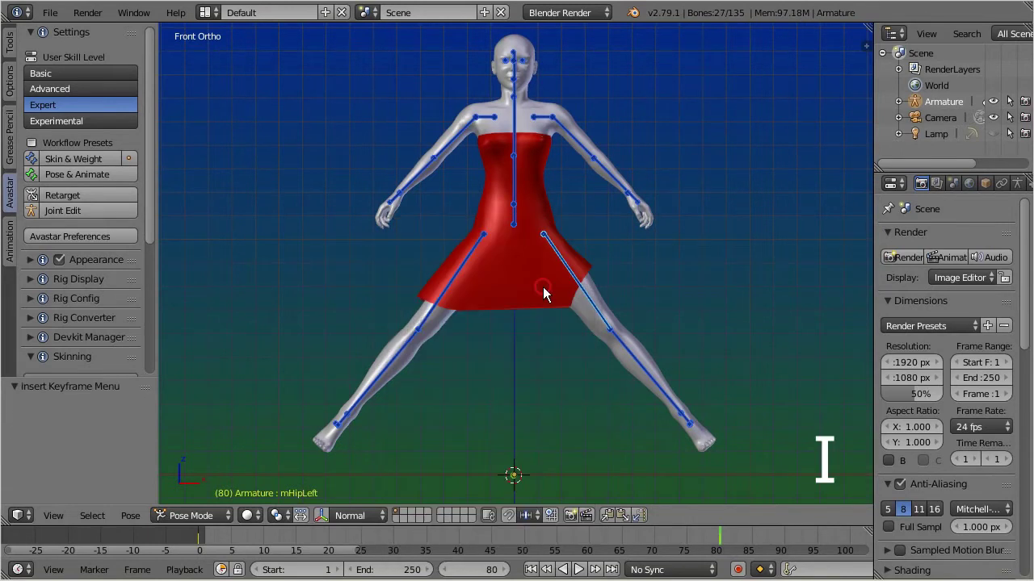
click(719, 535)
key(alt+a)
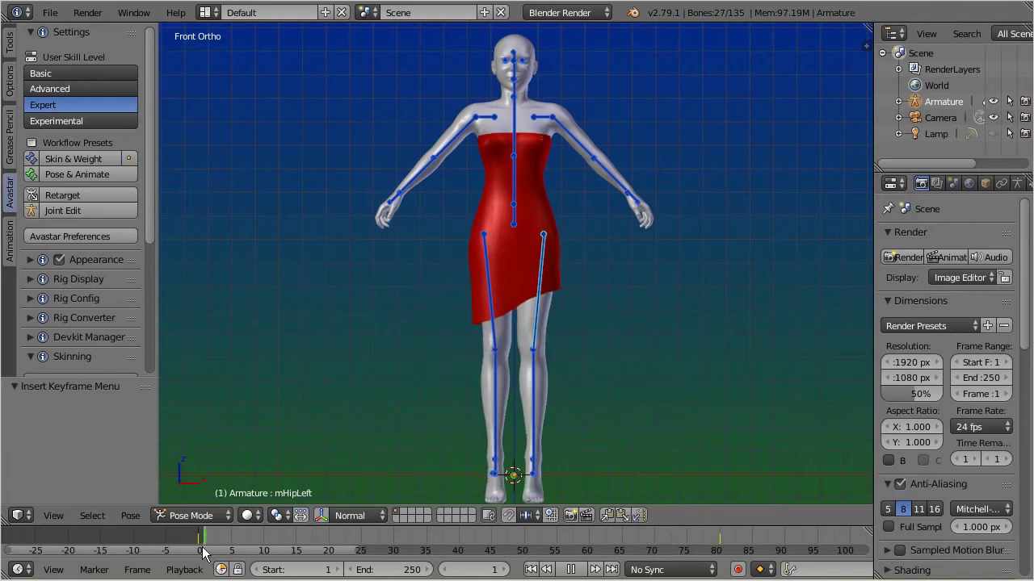
key(alt+a)
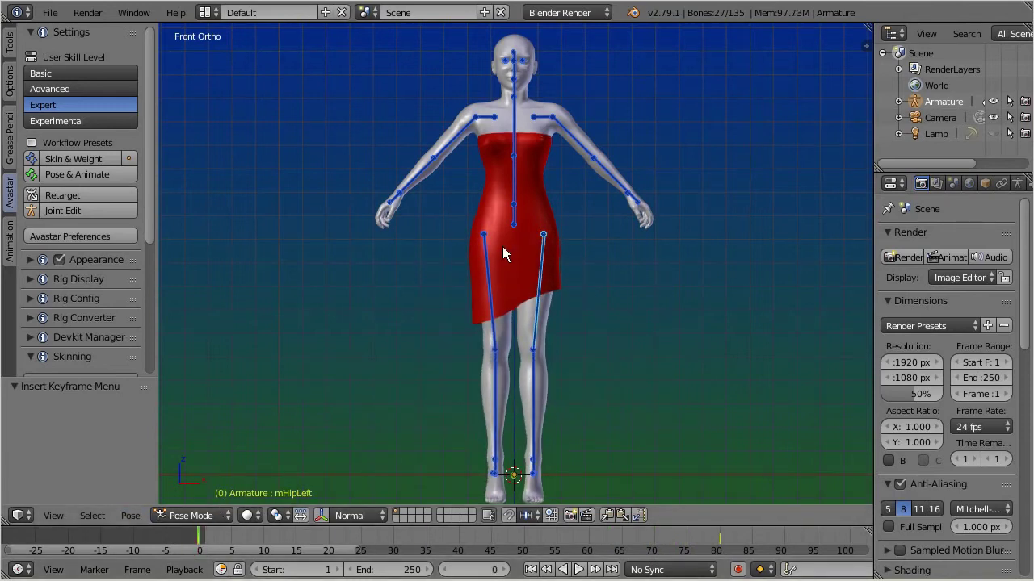
right_click(502, 247)
key(ctrl+Tab)
Put the dress in Edit Mode and play the animation to where the legs spread
key(Tab)
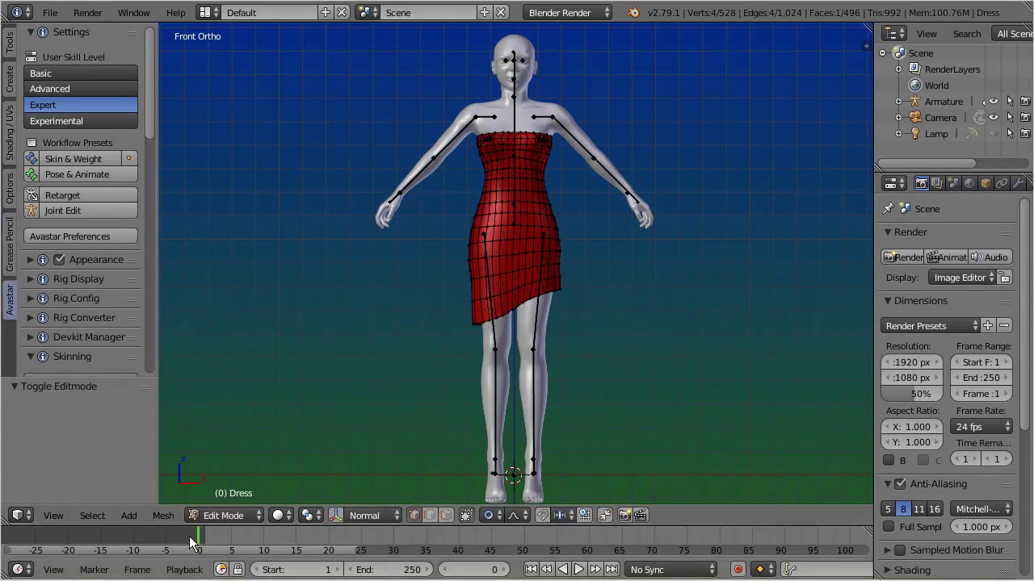
key(alt+a)
drag(205, 537, 484, 536)
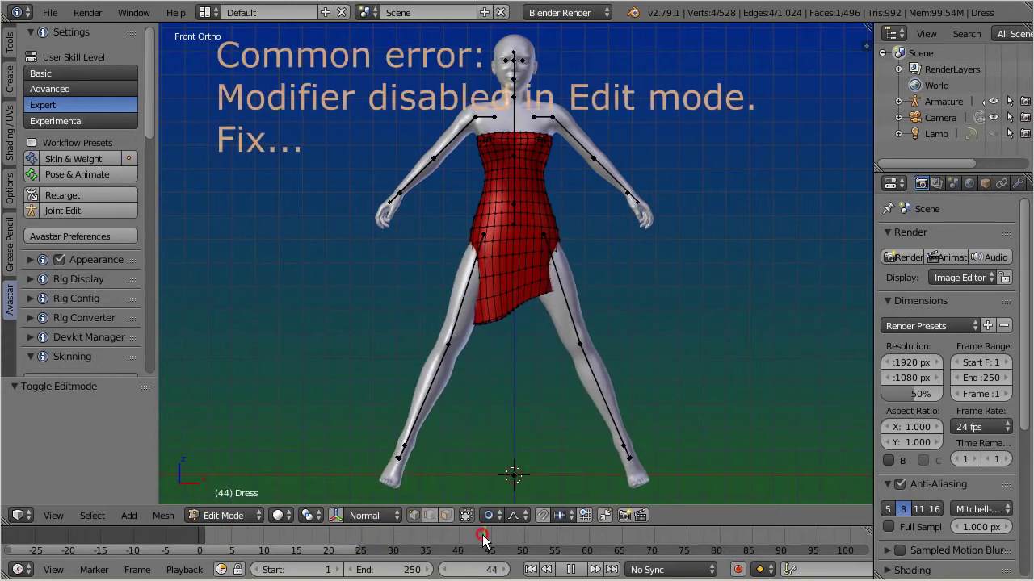
key(alt+a)
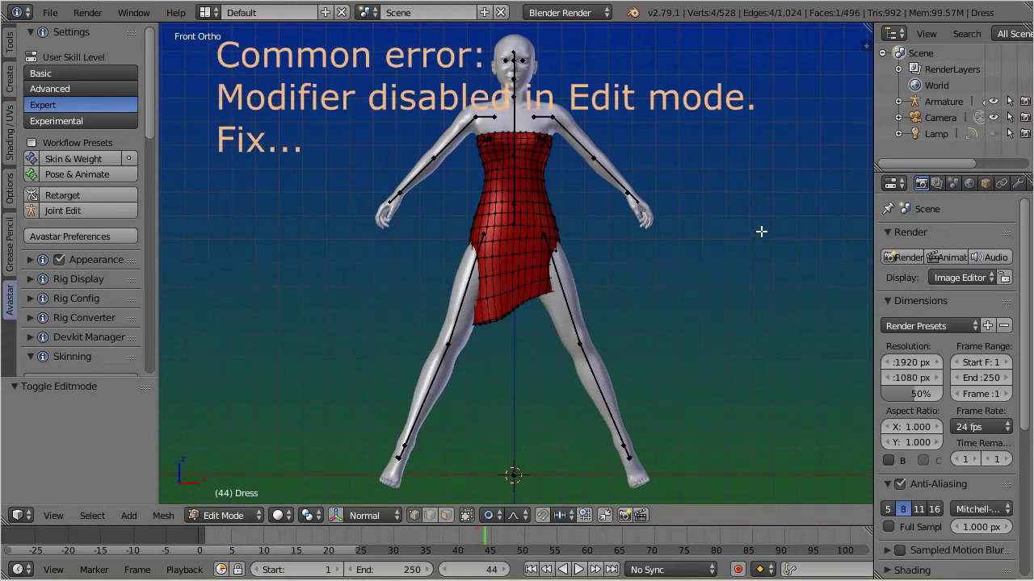
Enable the Armature modifier's edit-mode display, then replay and return to frame 0
click(1018, 184)
click(962, 396)
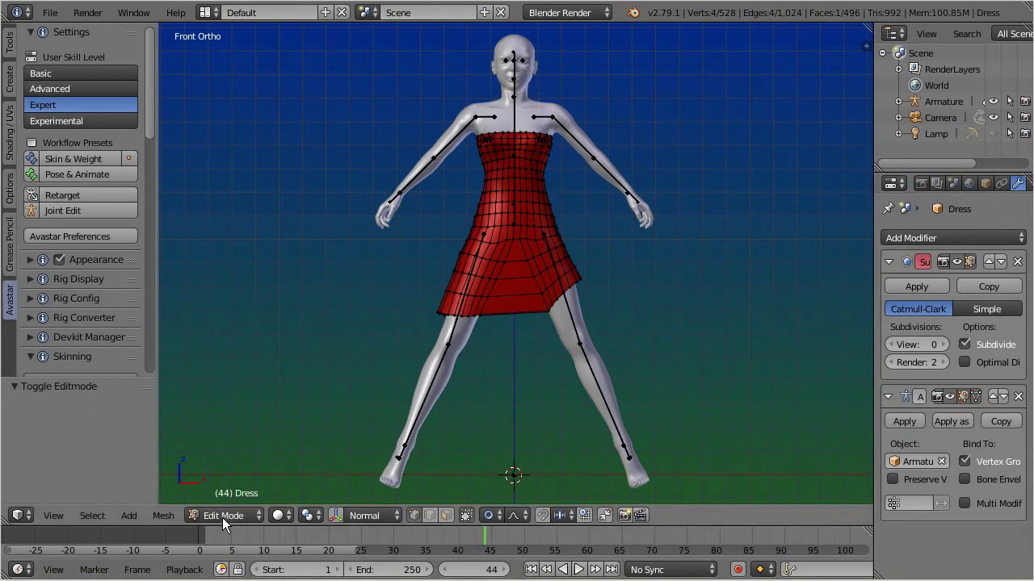
key(alt+a)
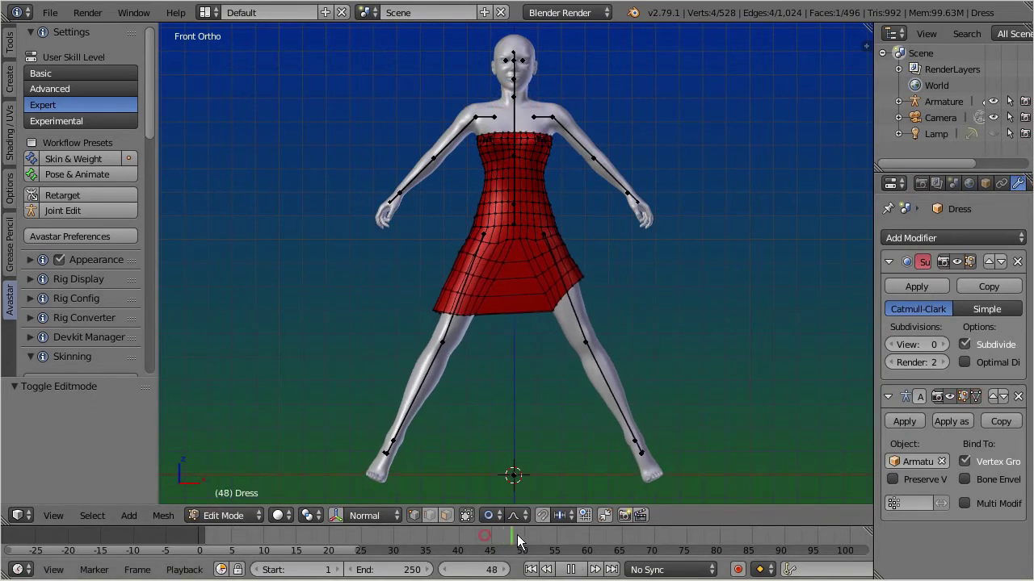
drag(715, 535, 193, 551)
key(alt+a)
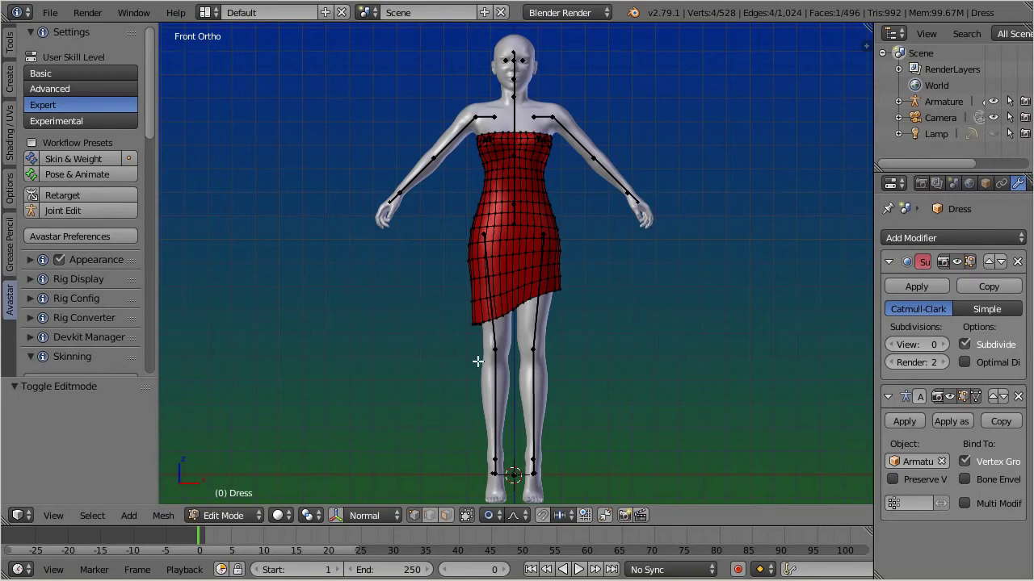
Select four edges on the skirt's back below the waist and hide them in Back view
scroll(443, 347, up, 4)
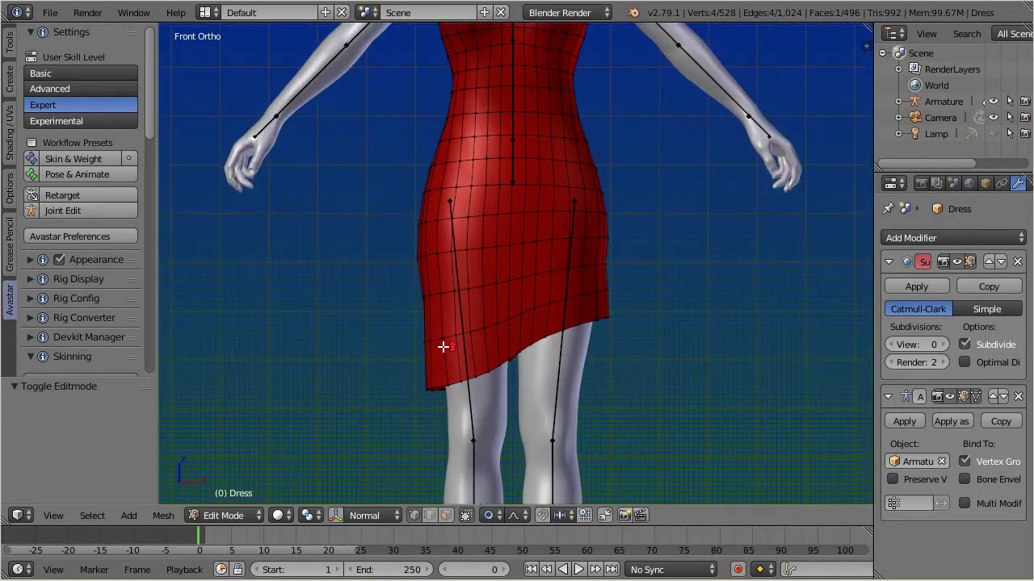
scroll(475, 218, up, 1)
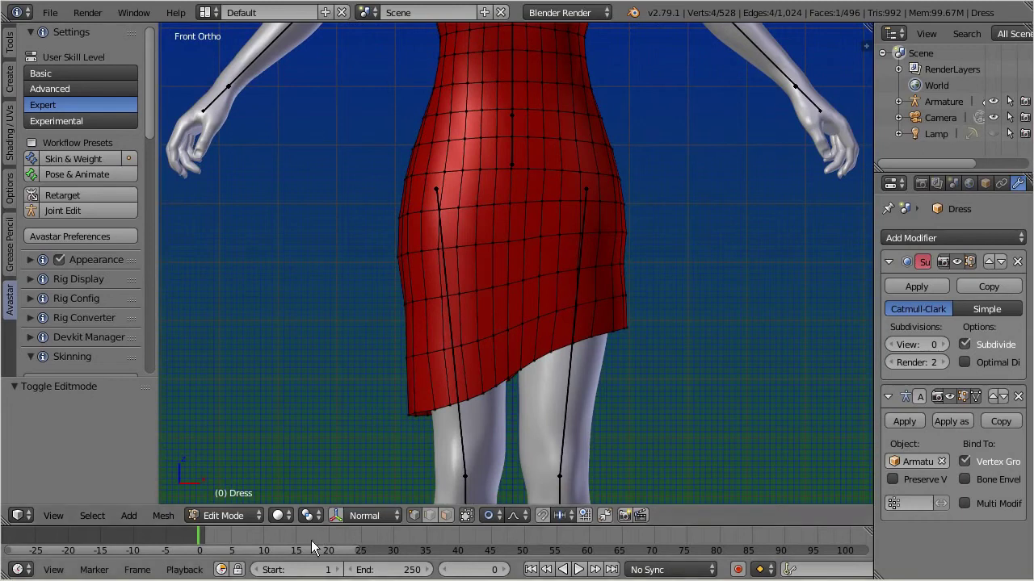
right_click(502, 170)
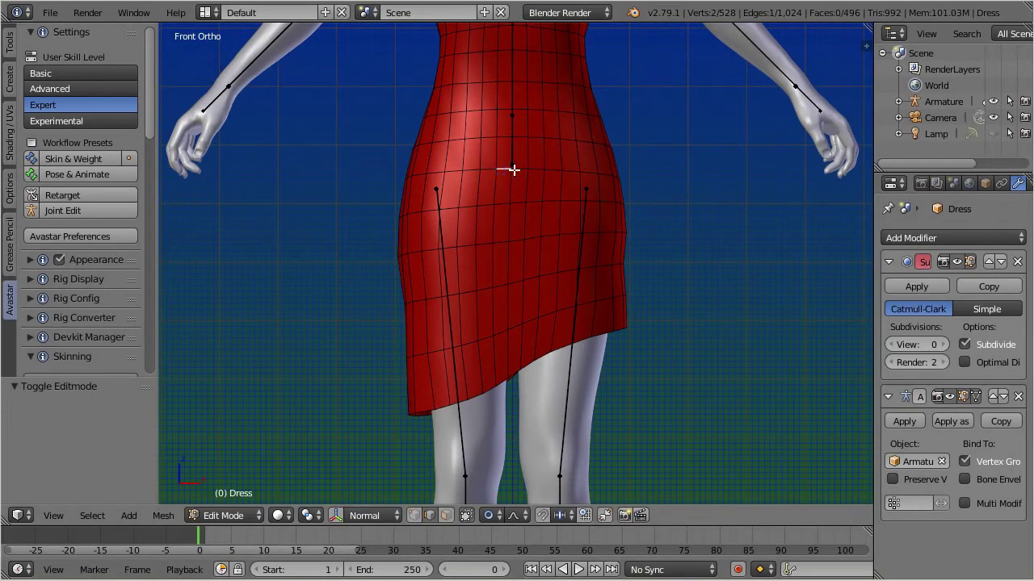
shift+right_click(463, 178)
middle_drag(463, 177, 628, 316)
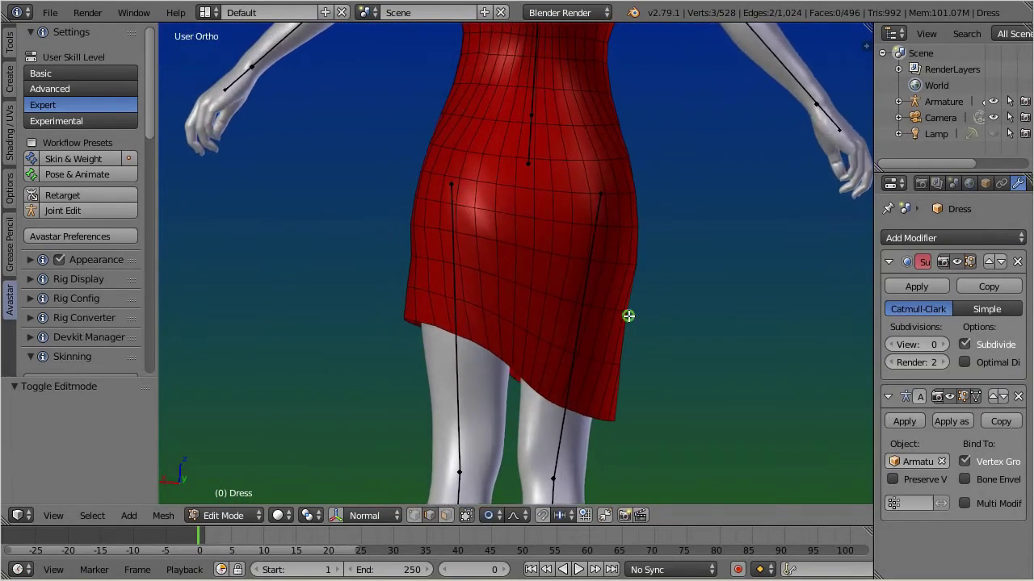
shift+right_click(523, 187)
shift+right_click(546, 193)
middle_drag(548, 202, 548, 203)
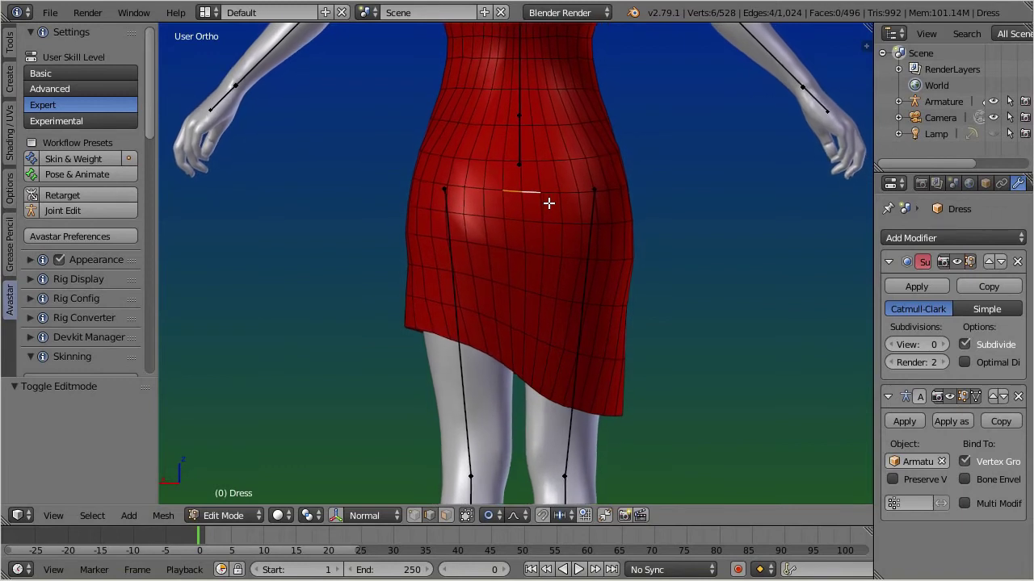
key(ctrl+KP_1)
key(h)
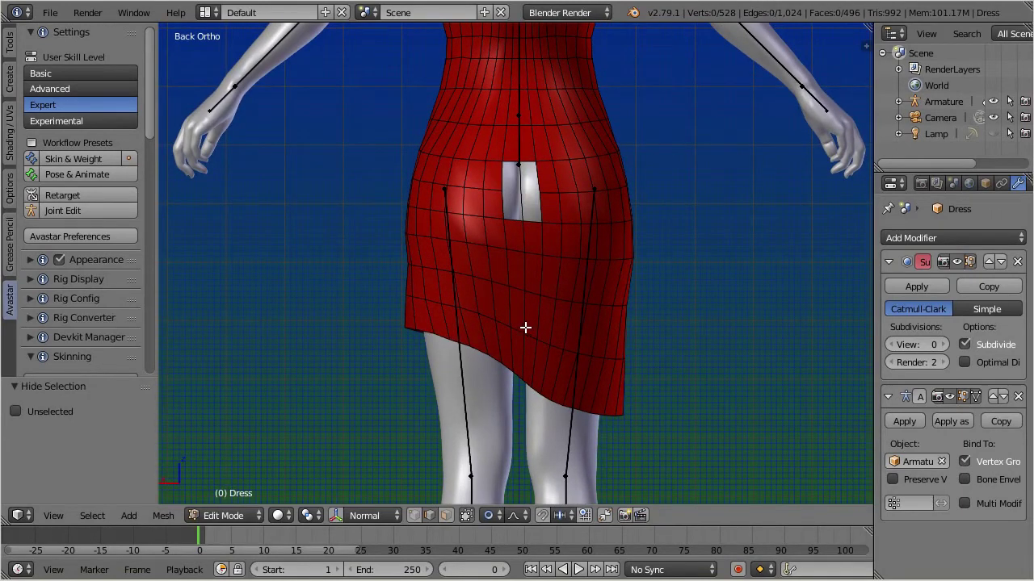
Add three unslid loop cuts on the skirt's back, then reveal the hidden faces
key(ctrl+r)
click(517, 256)
right_click(517, 256)
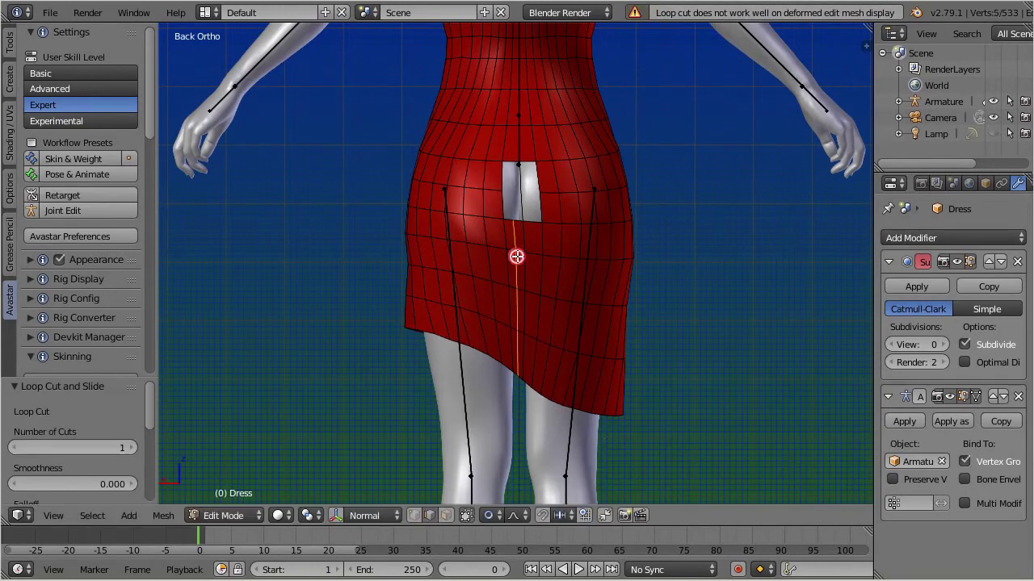
key(ctrl+r)
click(533, 254)
right_click(534, 253)
middle_drag(625, 221, 521, 337)
middle_drag(558, 218, 505, 240)
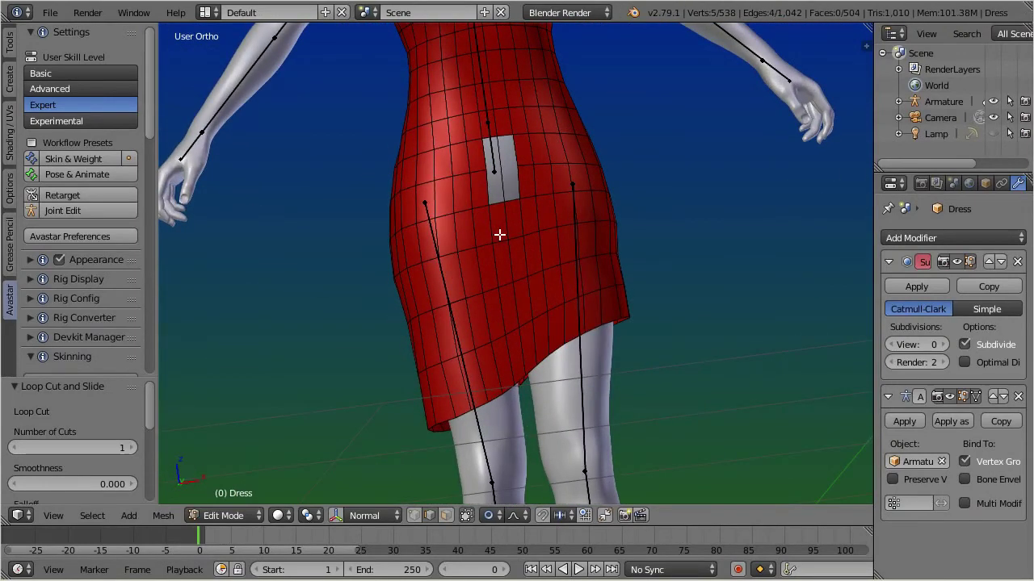
key(ctrl+r)
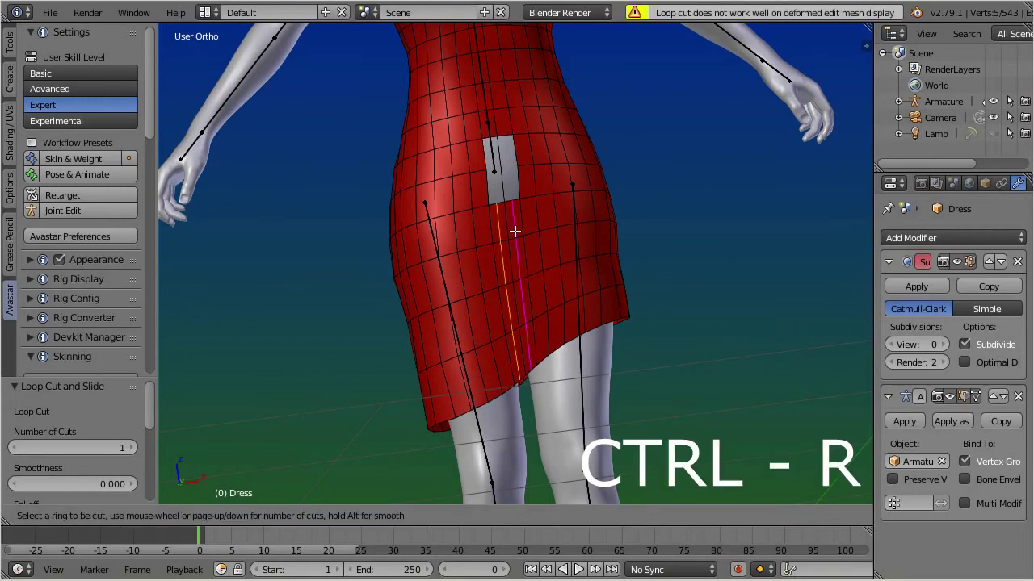
click(514, 232)
right_click(514, 231)
key(alt+h)
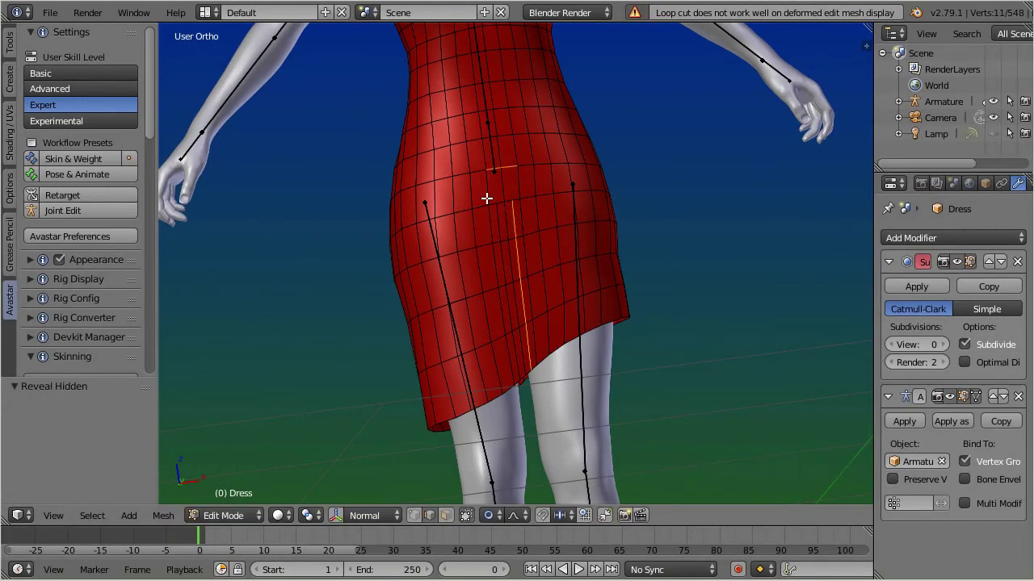
Knife a first short cut into the skirt just below the back waist
key(k)
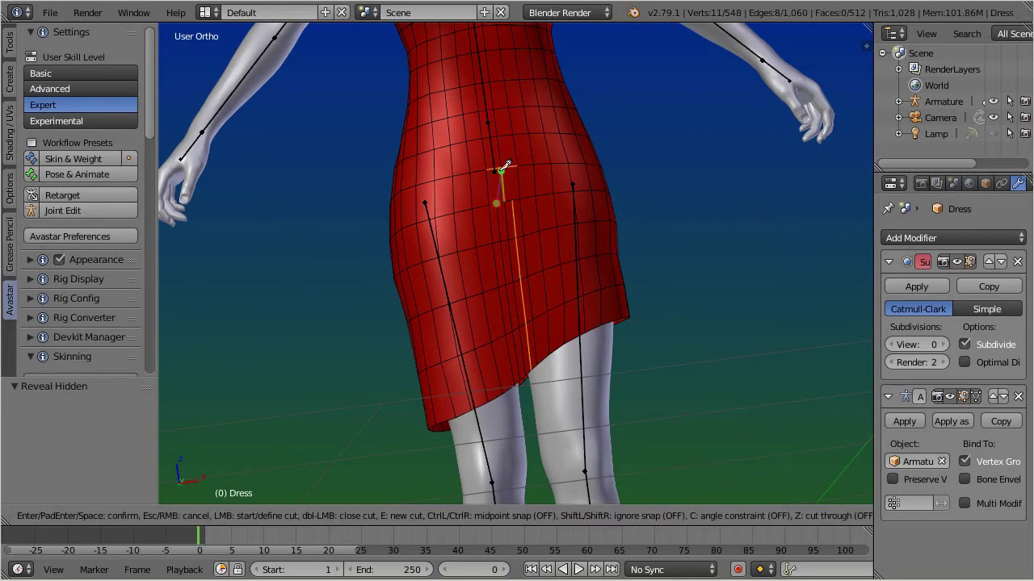
click(500, 168)
click(513, 199)
key(Return)
In Back view, knife a second cut to complete the inverted-V slit
middle_drag(521, 209, 589, 207)
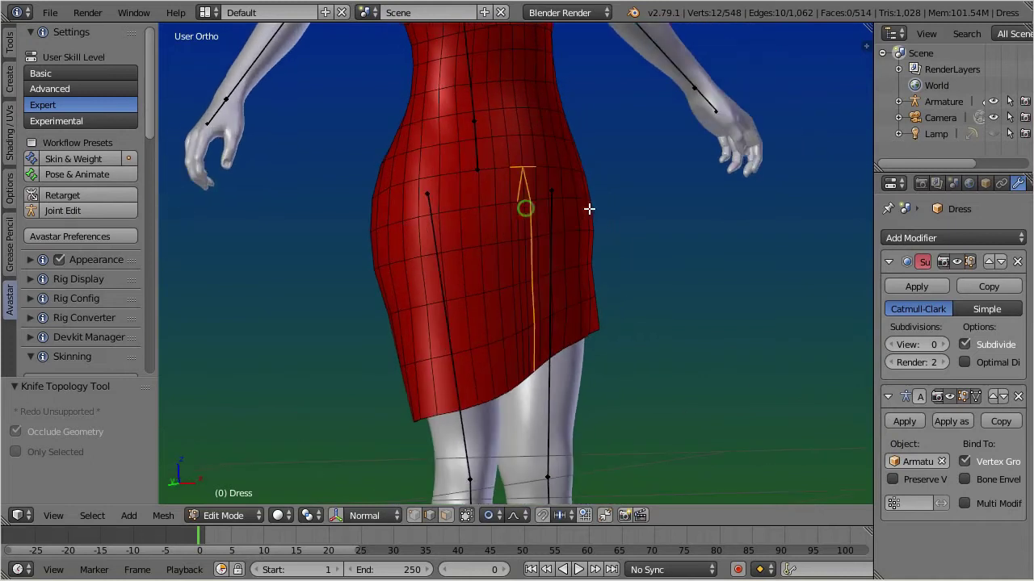
key(ctrl+KP_1)
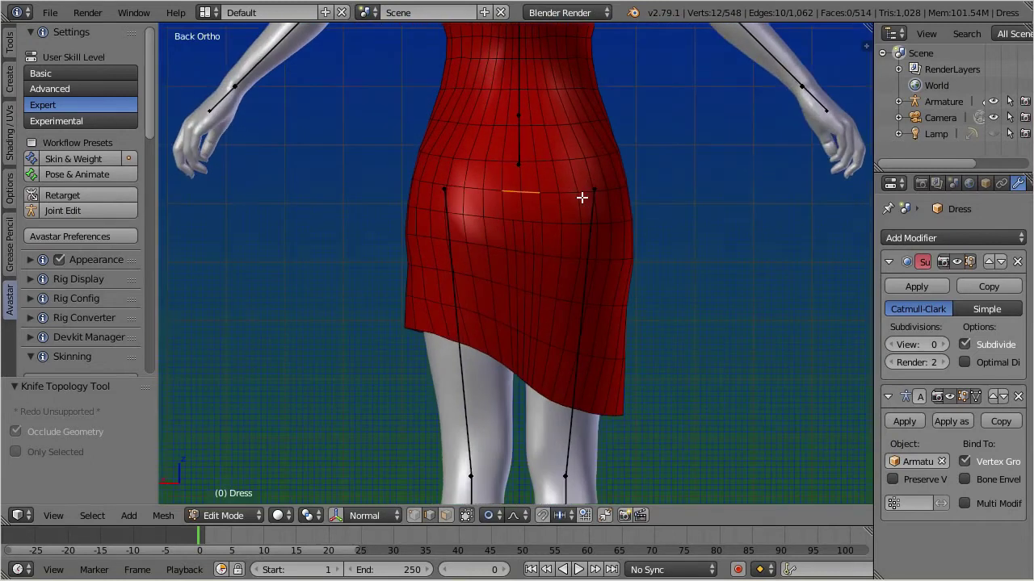
scroll(581, 196, up, 2)
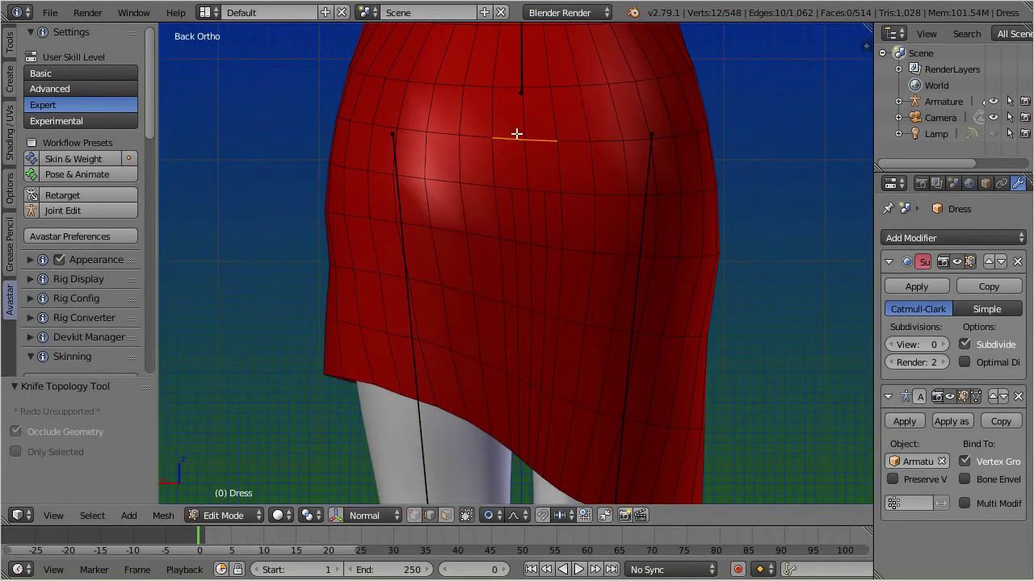
key(k)
click(510, 188)
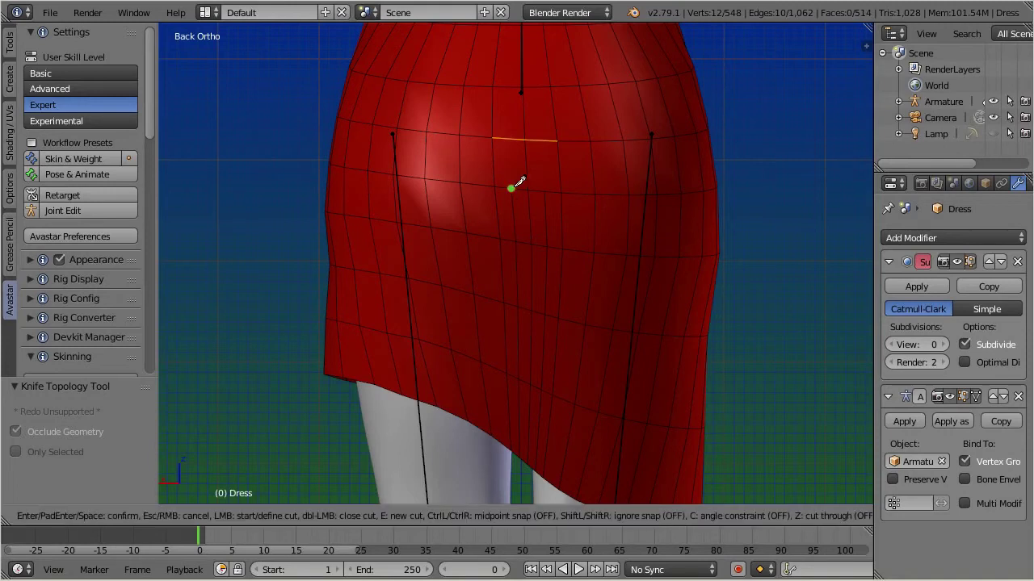
click(526, 140)
key(Return)
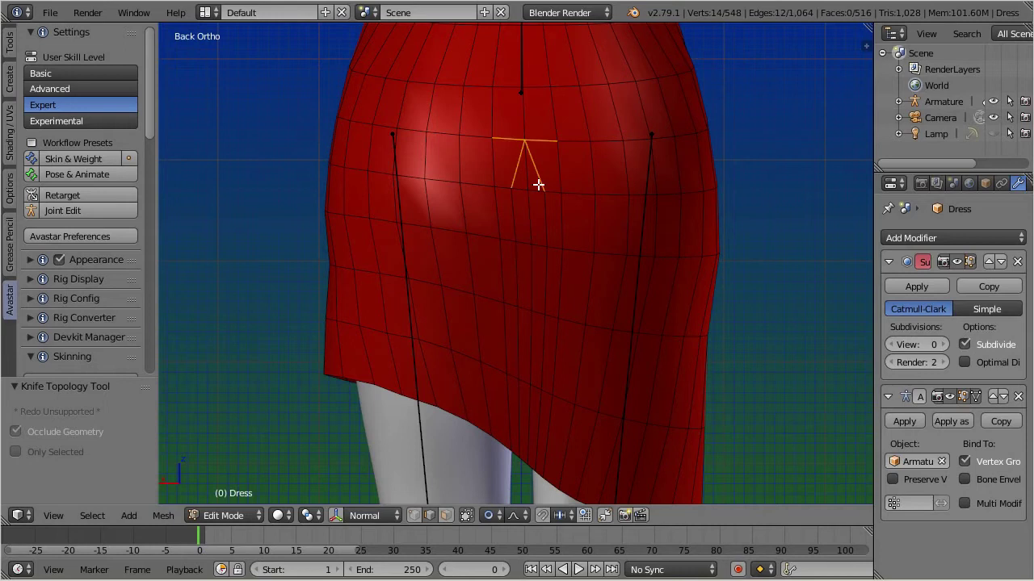
Dissolve the new back cut edge and a stray edge on the skirt front
key(x)
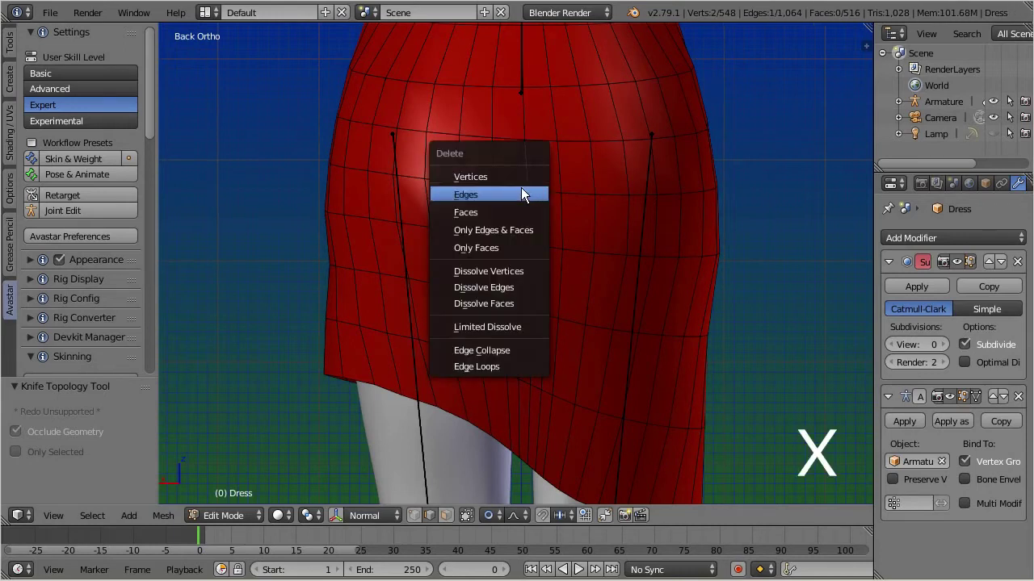
click(512, 284)
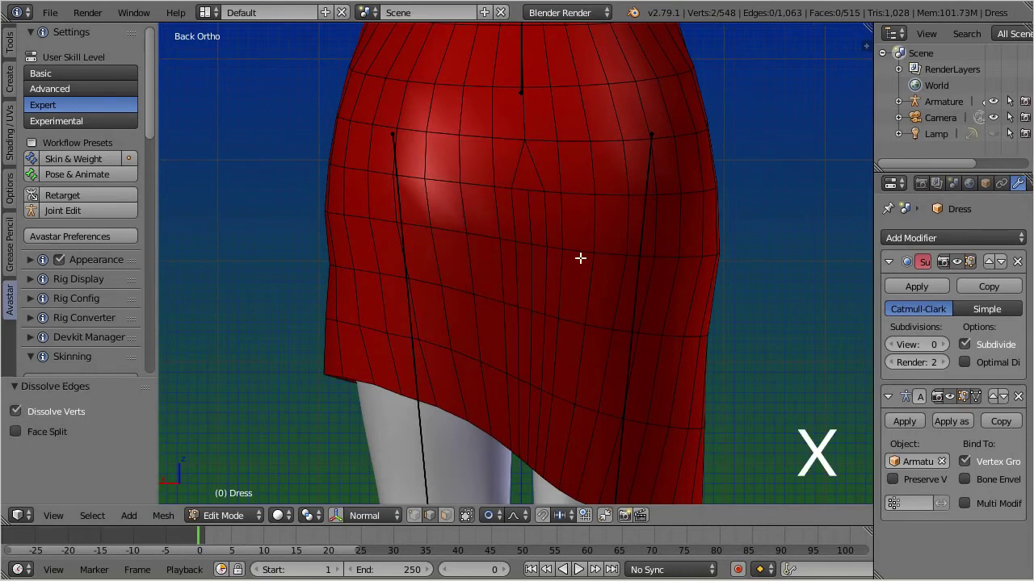
key(KP_1)
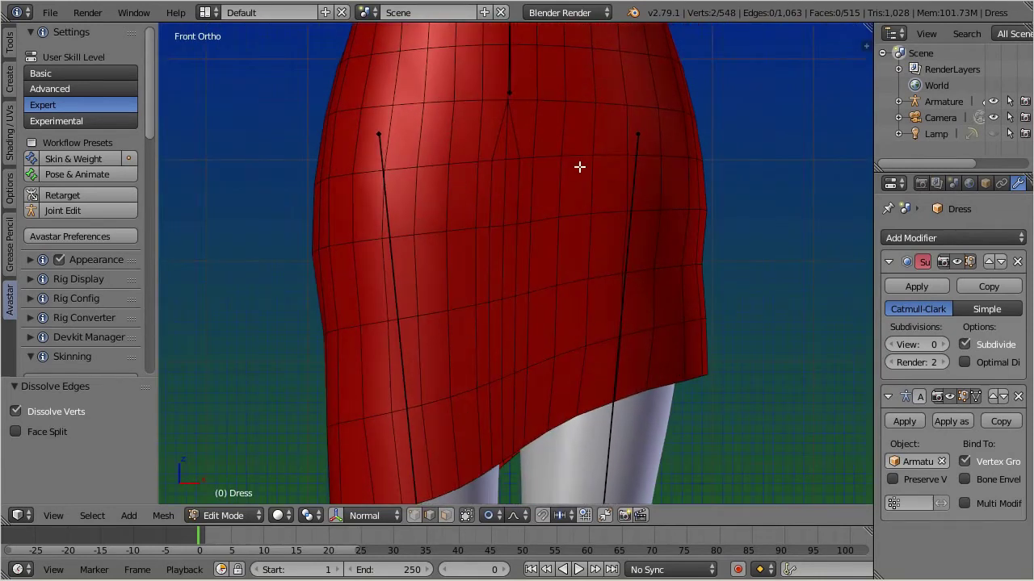
right_click(506, 142)
key(x)
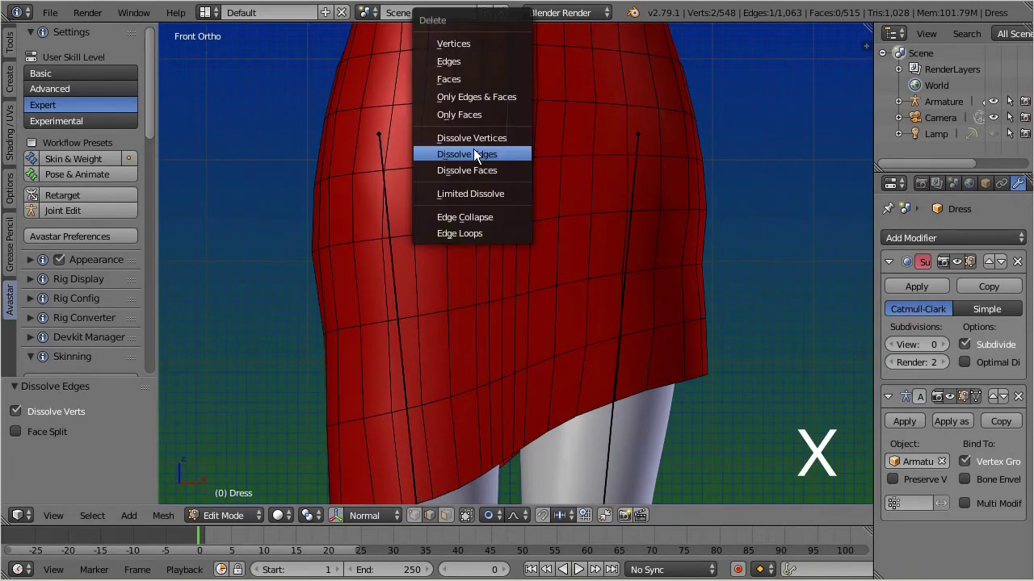
click(474, 156)
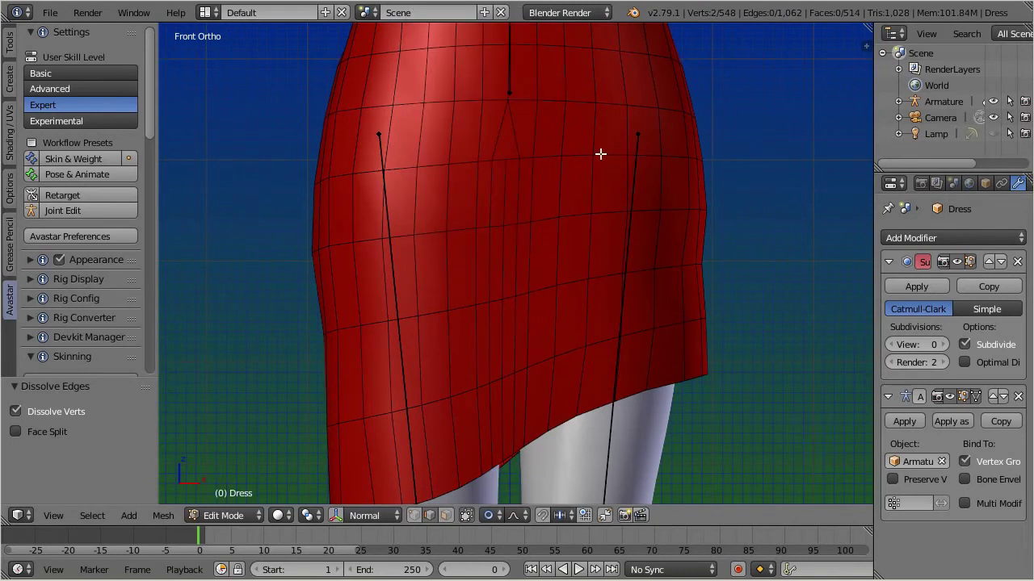
Select seven vertical edge loops down the front of the skirt
alt+right_click(489, 201)
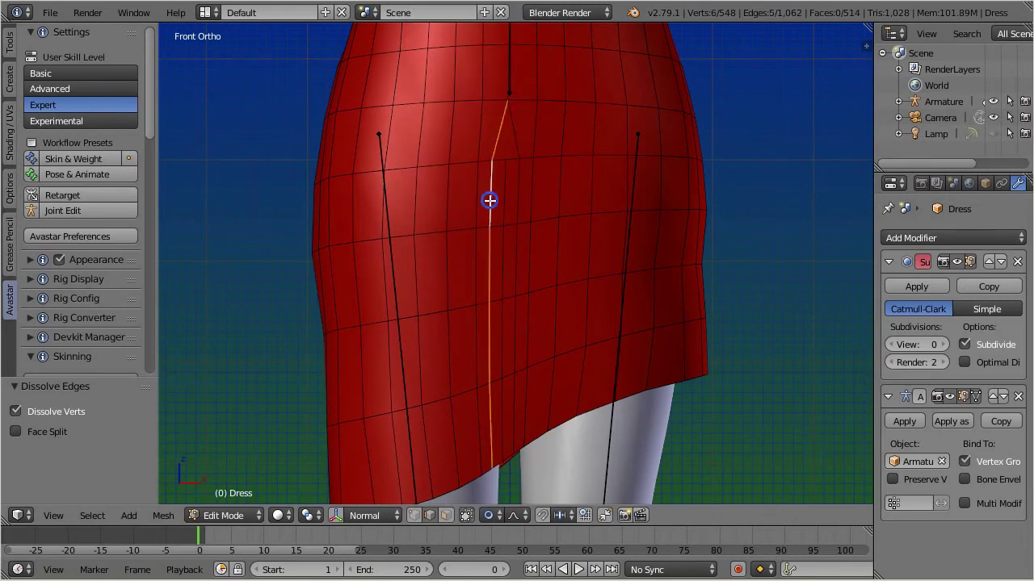
alt+shift+right_click(504, 201)
alt+shift+right_click(520, 200)
alt+shift+right_click(532, 199)
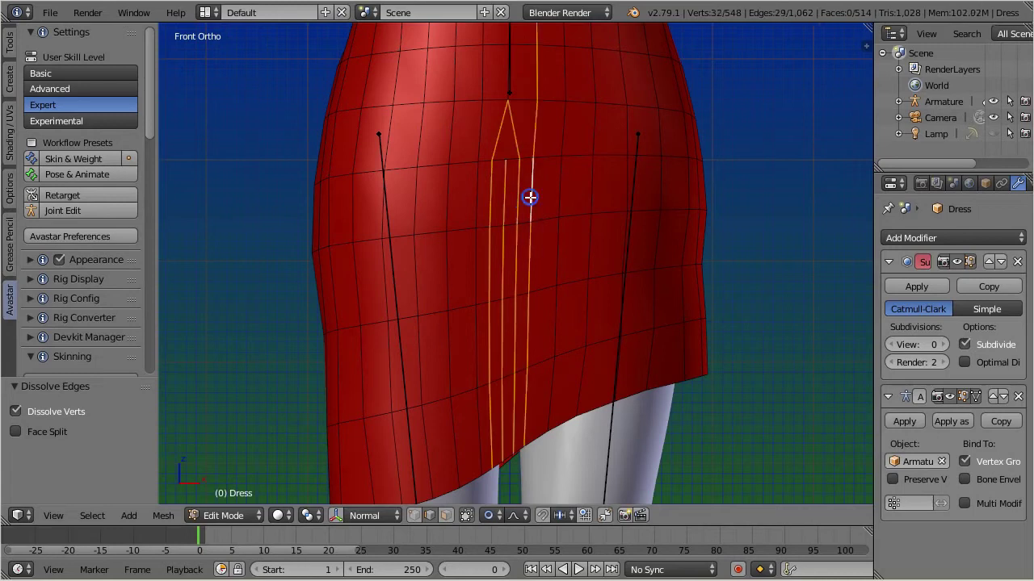
alt+shift+right_click(558, 200)
alt+shift+right_click(477, 198)
alt+shift+right_click(450, 201)
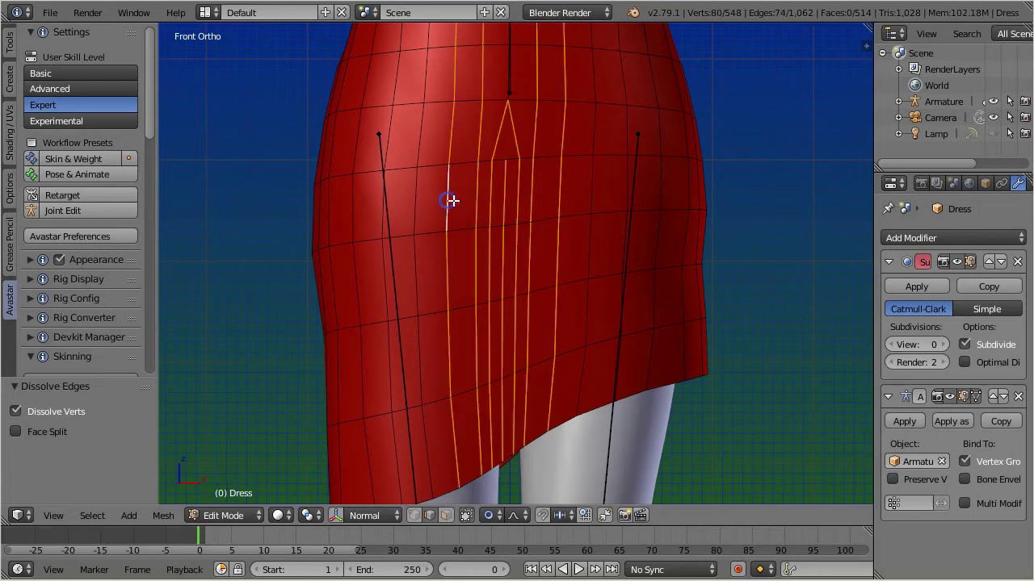
scroll(480, 202, down, 2)
middle_drag(480, 202, 627, 221)
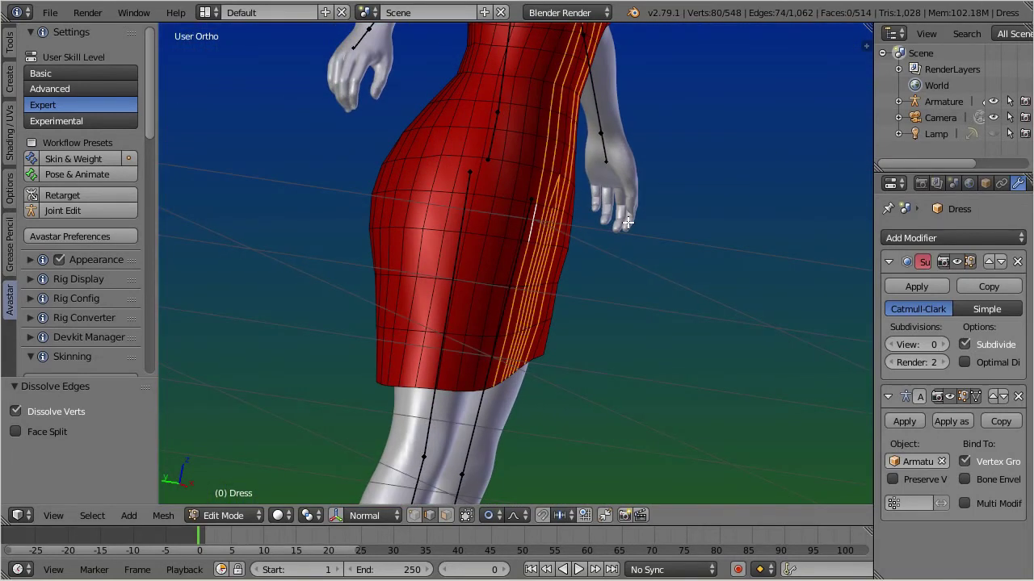
Add seven vertical edge loops on the skirt's back to the selection
key(ctrl+KP_1)
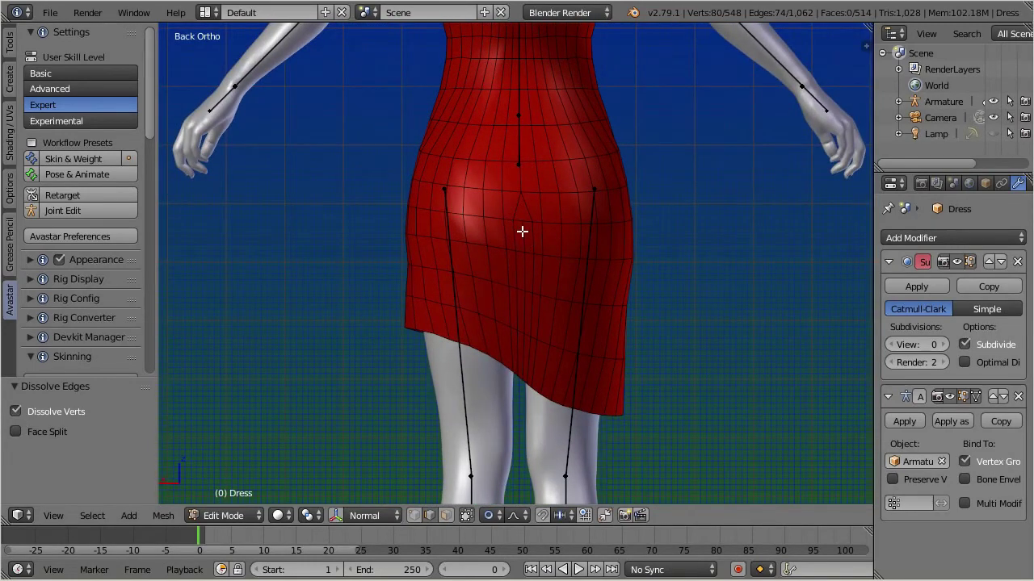
alt+shift+right_click(518, 235)
alt+shift+right_click(518, 232)
alt+shift+right_click(530, 229)
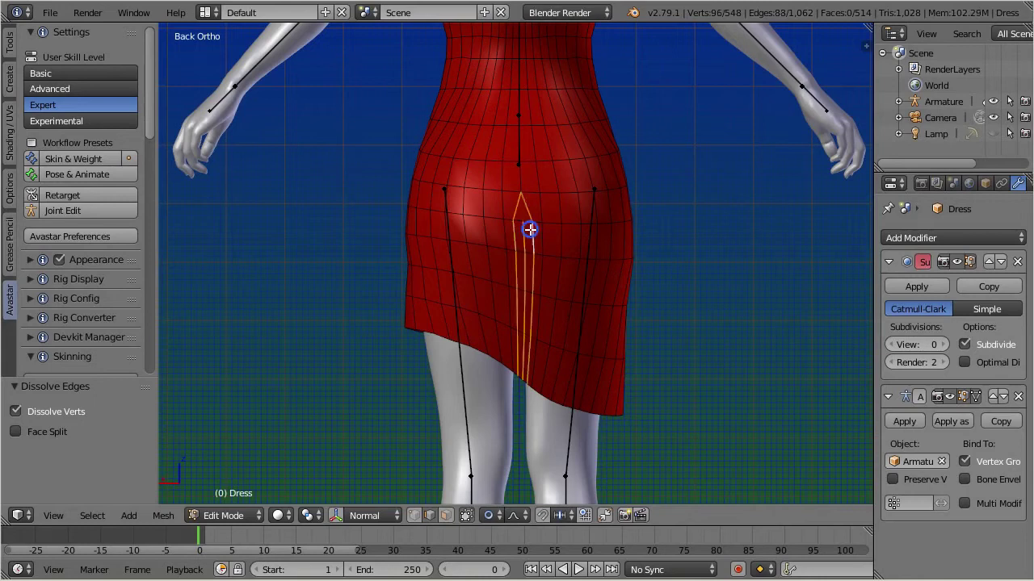
alt+shift+right_click(540, 229)
alt+shift+right_click(559, 234)
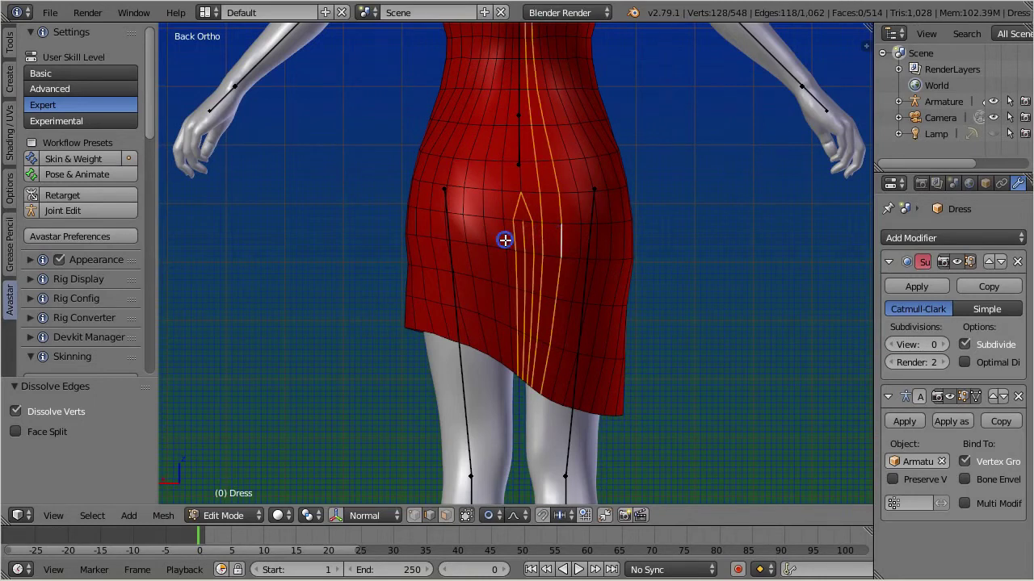
alt+shift+right_click(505, 238)
alt+shift+right_click(482, 233)
scroll(491, 208, down, 4)
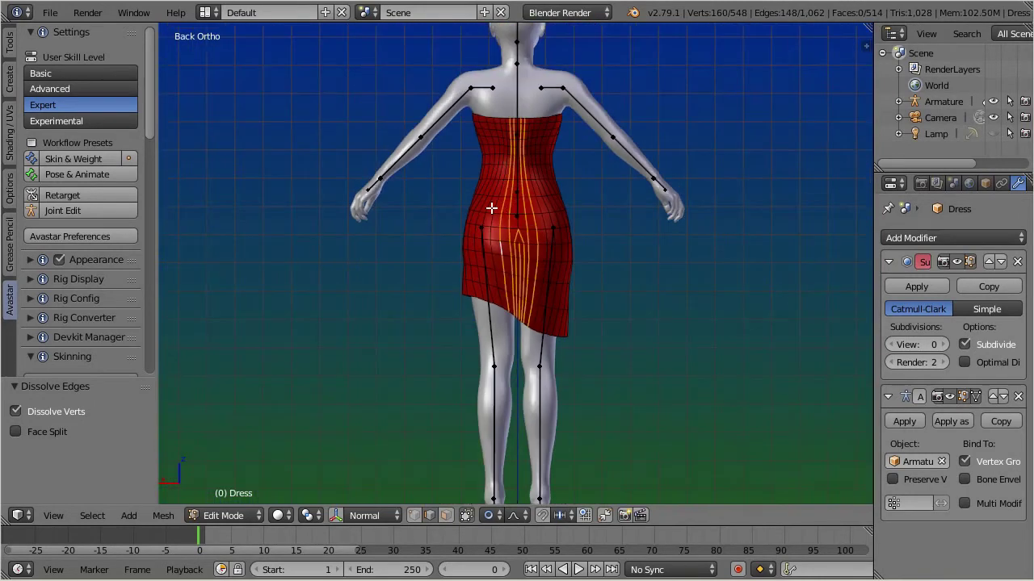
Box-deselect the loop parts above the hips on the back of the skirt
key(b)
middle_drag(438, 92, 609, 223)
alt+shift+right_click(484, 207)
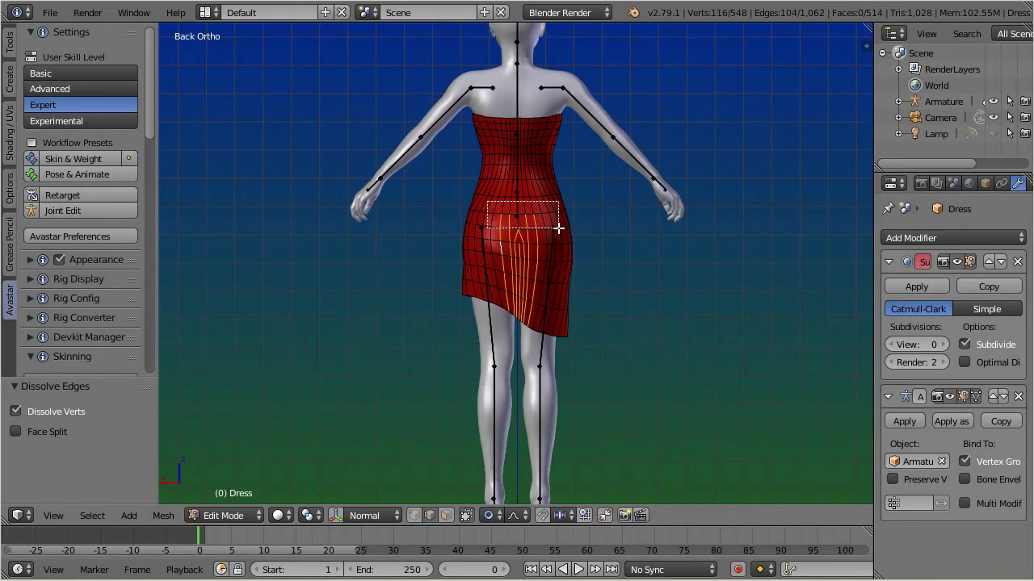
alt+shift+right_click(559, 226)
scroll(535, 215, up, 7)
key(b)
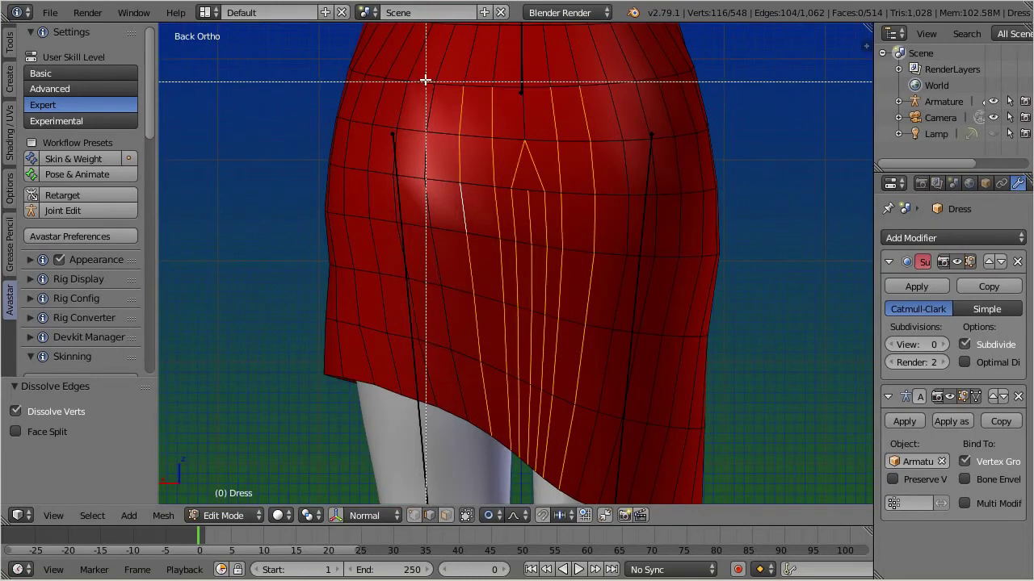
middle_drag(430, 72, 644, 141)
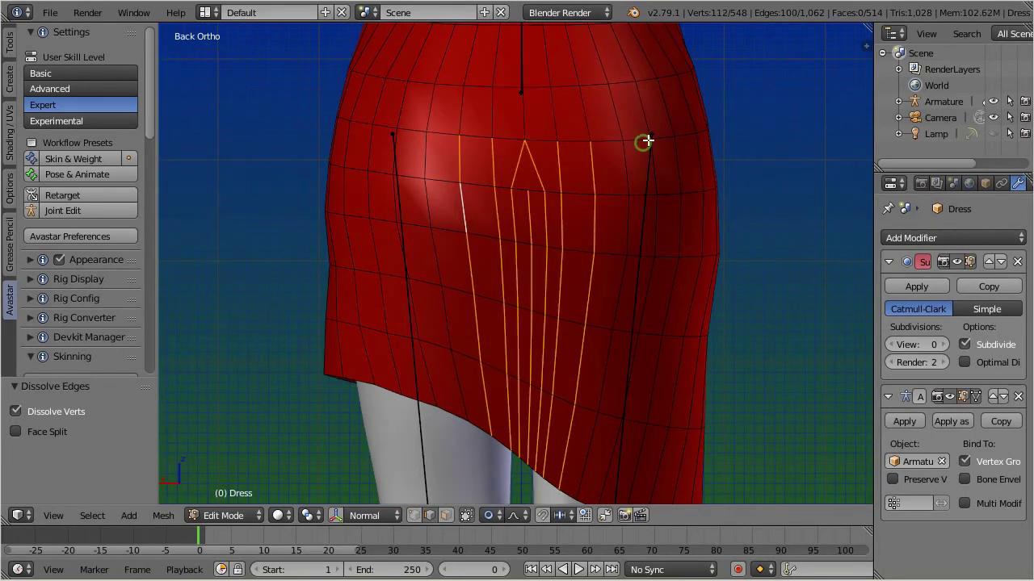
Box-deselect the front loop parts above the hips
key(KP_1)
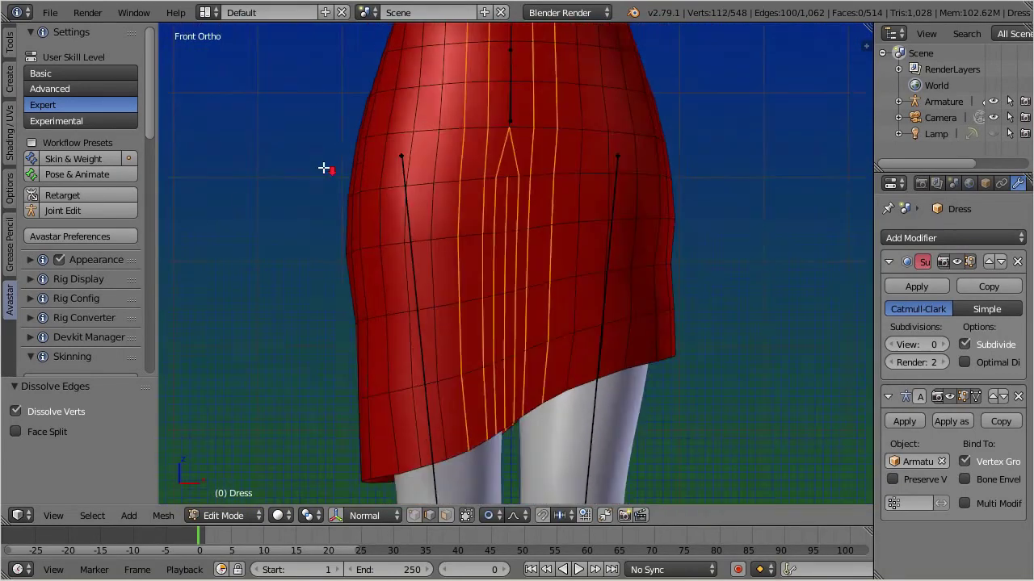
scroll(378, 139, down, 6)
key(b)
middle_drag(434, 49, 604, 205)
scroll(598, 208, up, 5)
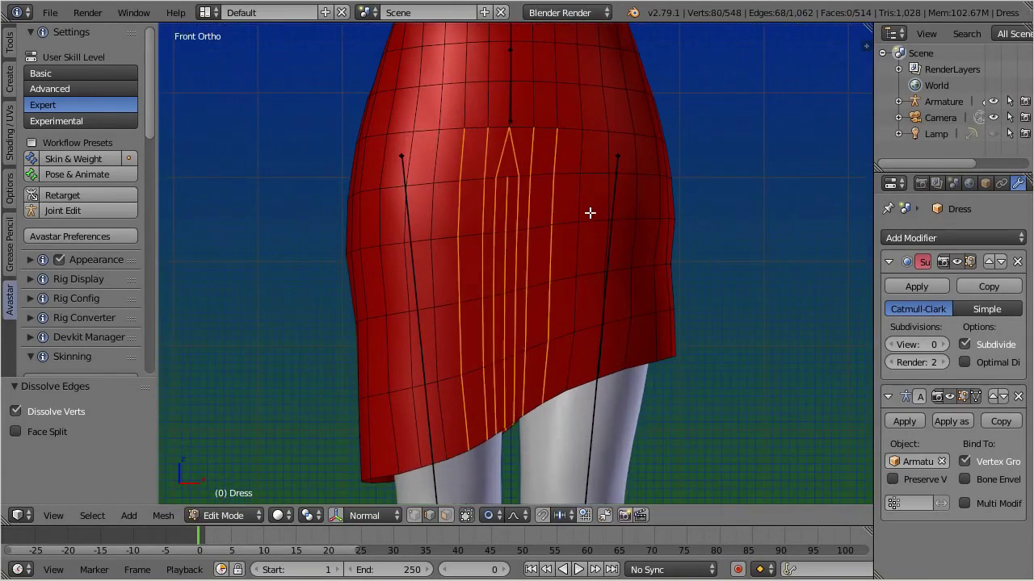
Play the animation and stop at frame 80 with the legs spread
key(alt+a)
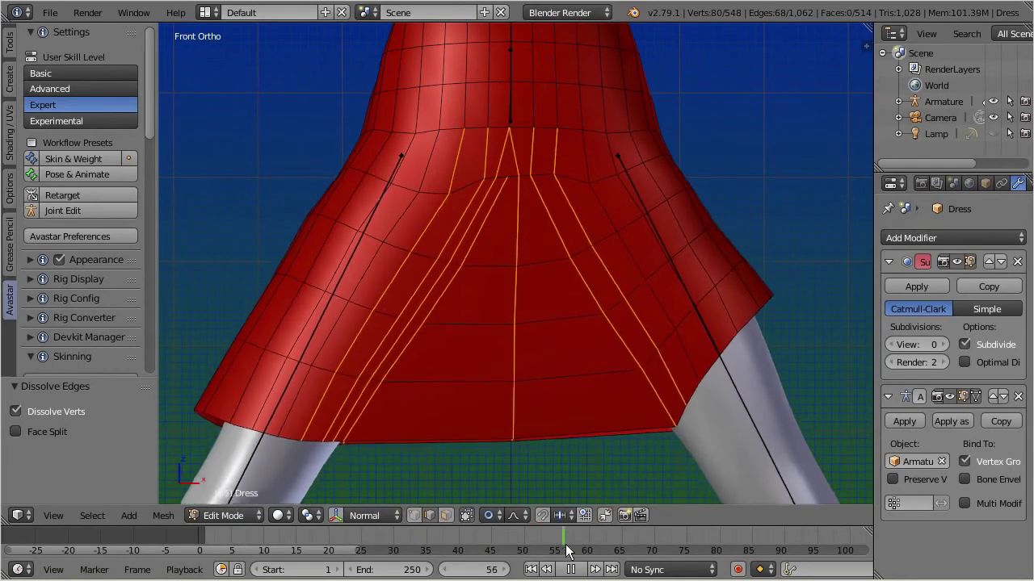
drag(640, 557, 714, 559)
key(alt+a)
scroll(468, 161, down, 3)
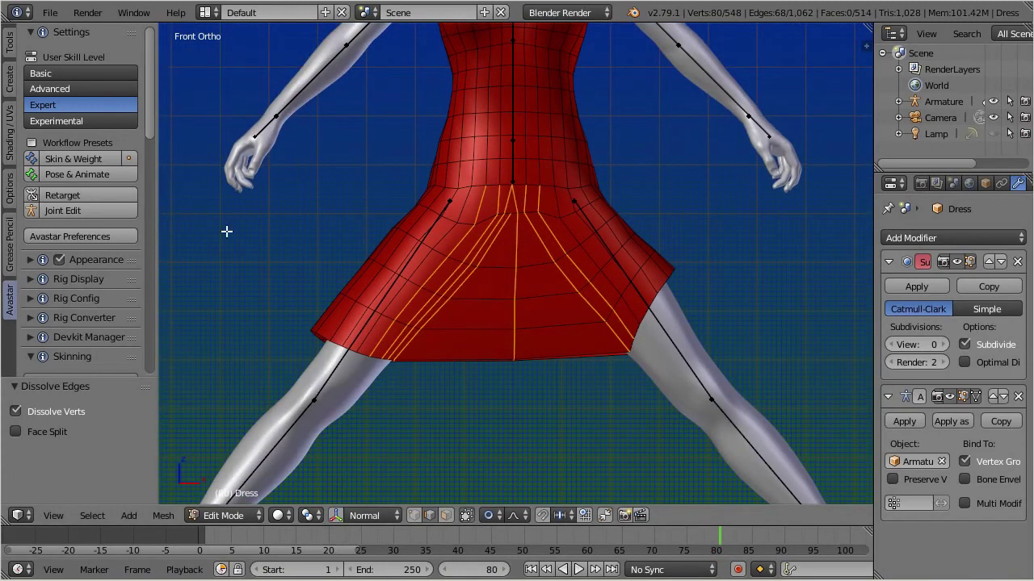
Extend the edge paths up both sides of the skirt, front and back
ctrl+click(386, 301)
ctrl+click(627, 310)
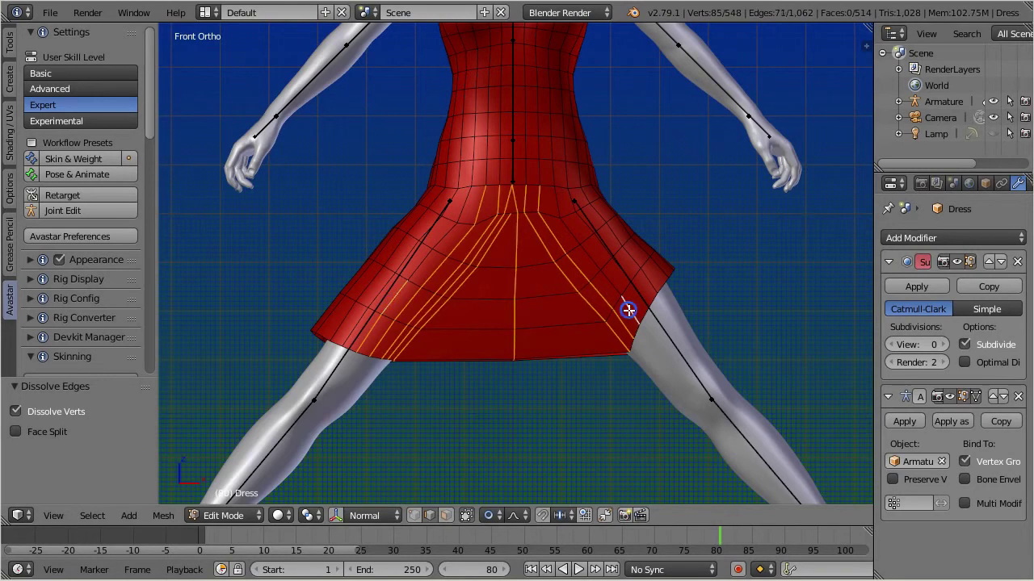
ctrl+click(603, 278)
key(ctrl+KP_1)
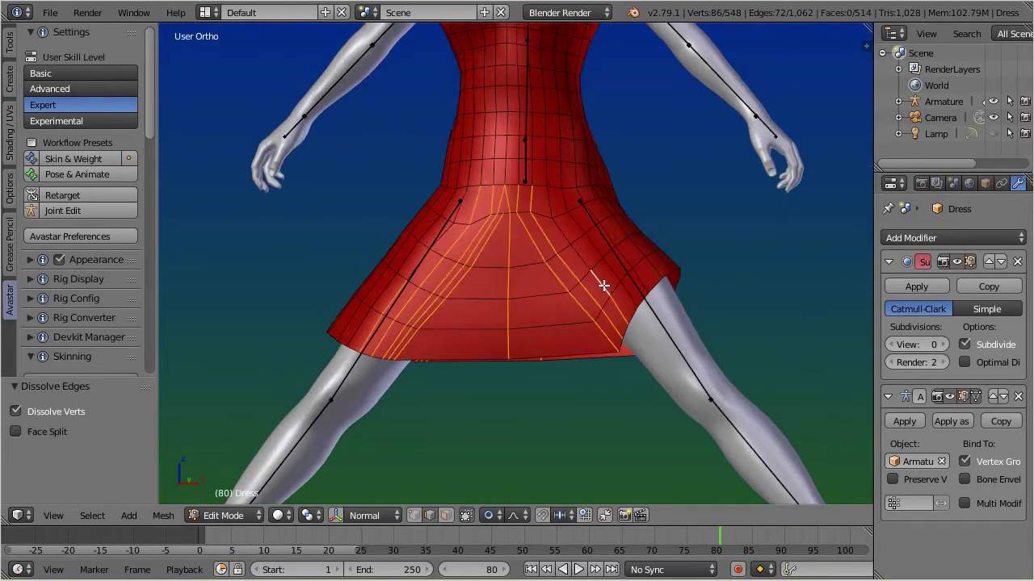
ctrl+click(409, 314)
ctrl+click(422, 286)
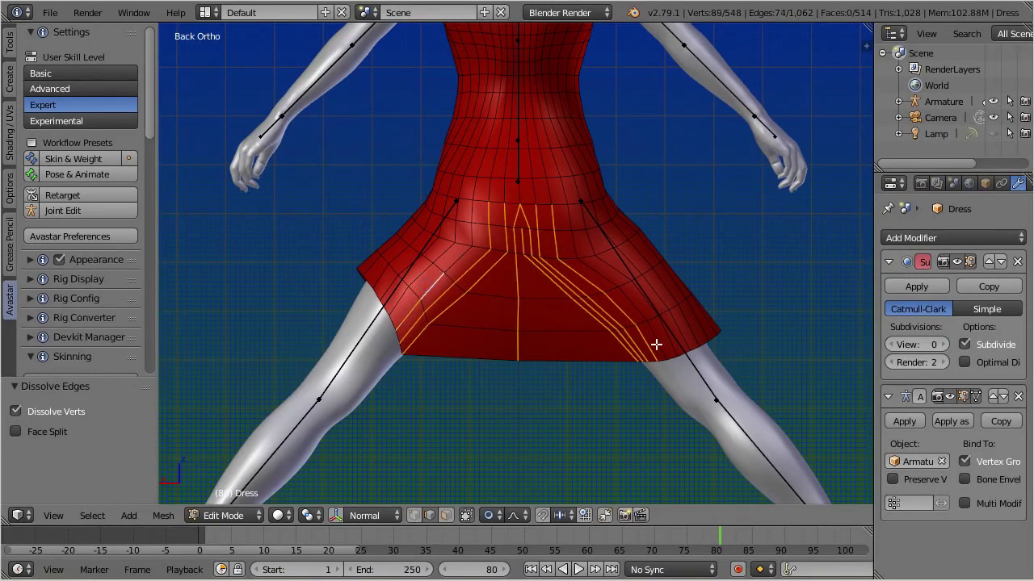
ctrl+click(655, 341)
ctrl+click(637, 307)
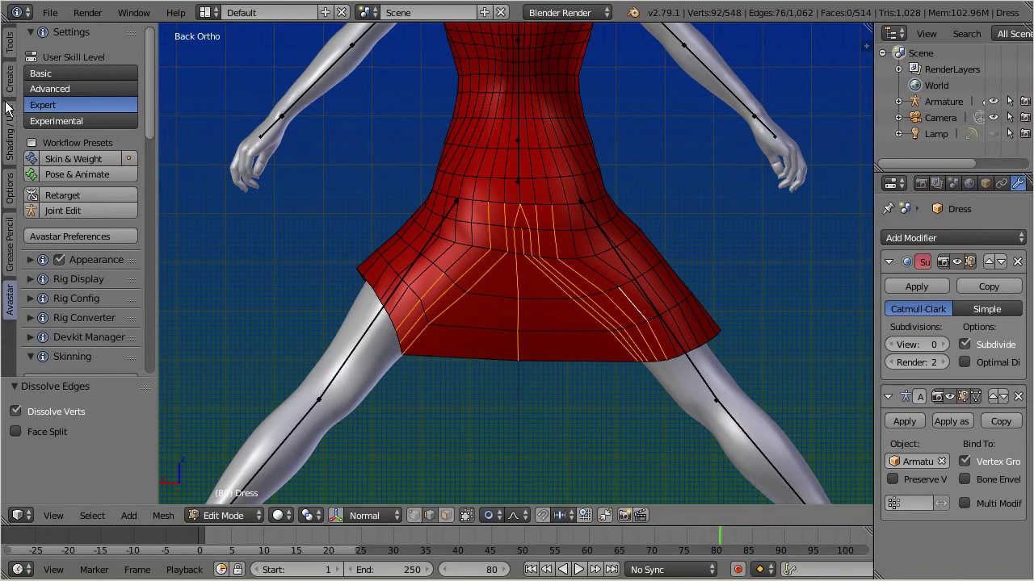
Run Smooth Weights on the selected vertices, limited to the Deform Pose Bones subset
click(10, 44)
click(28, 146)
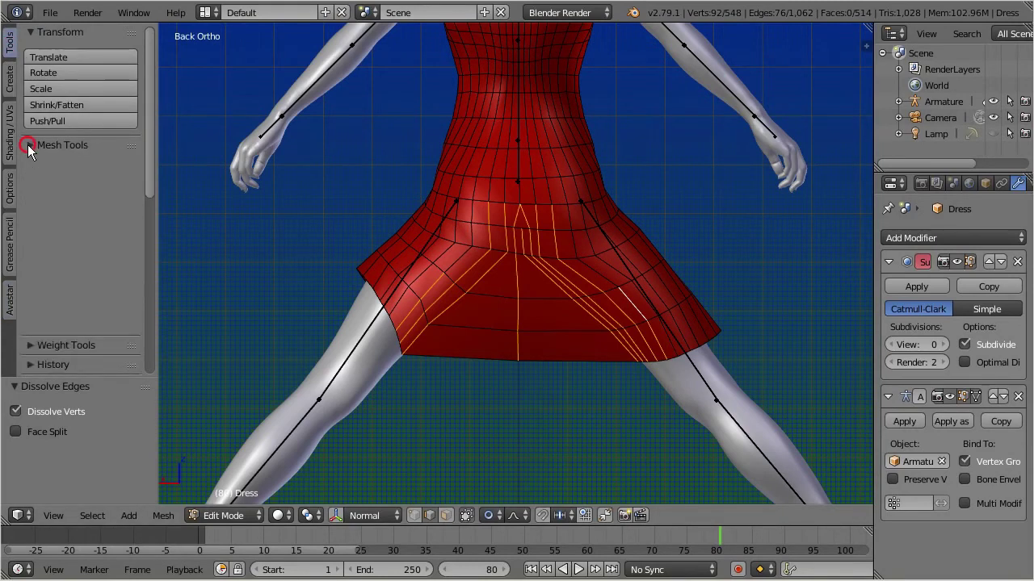
click(26, 166)
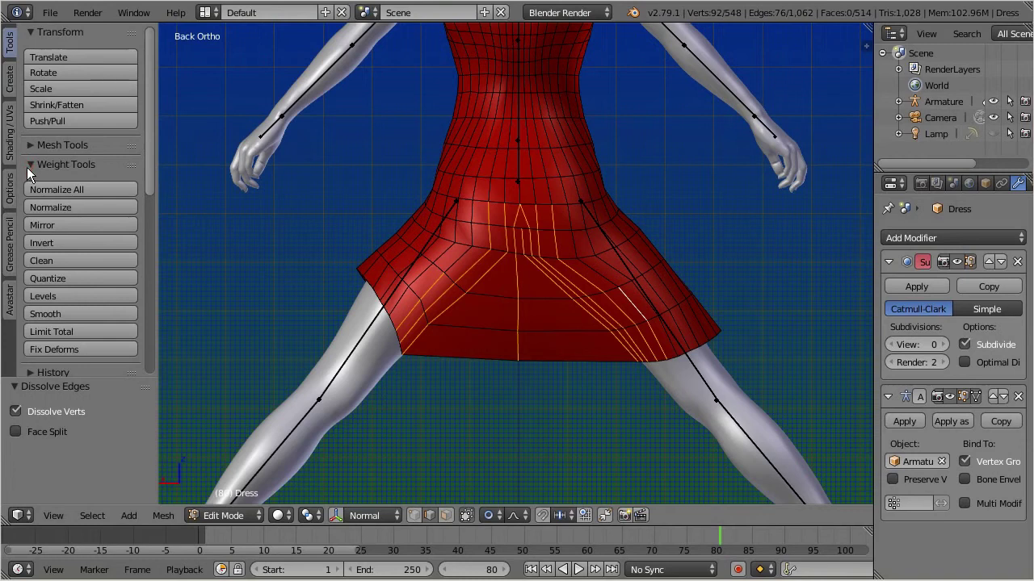
click(100, 315)
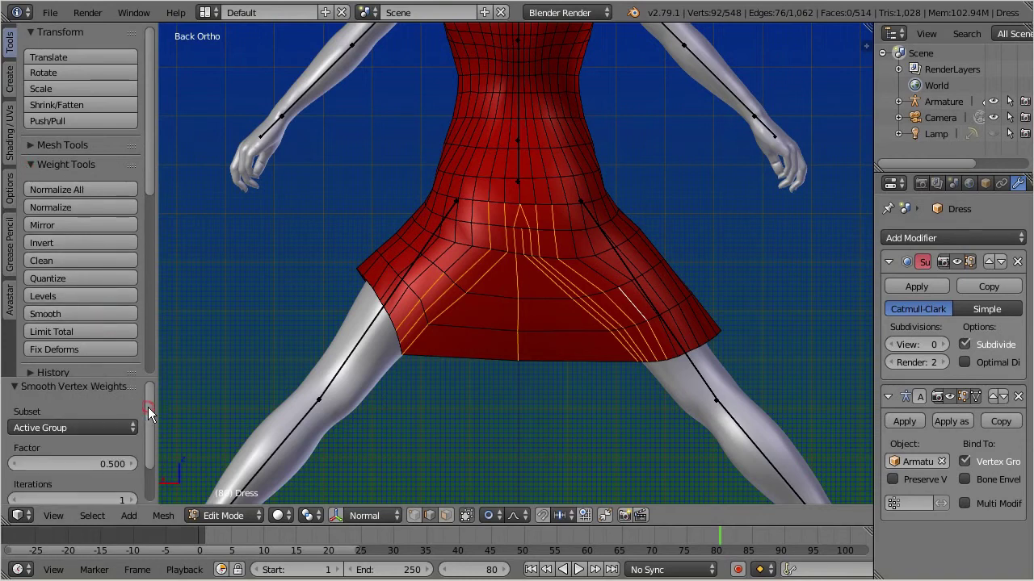
drag(147, 407, 152, 432)
click(116, 392)
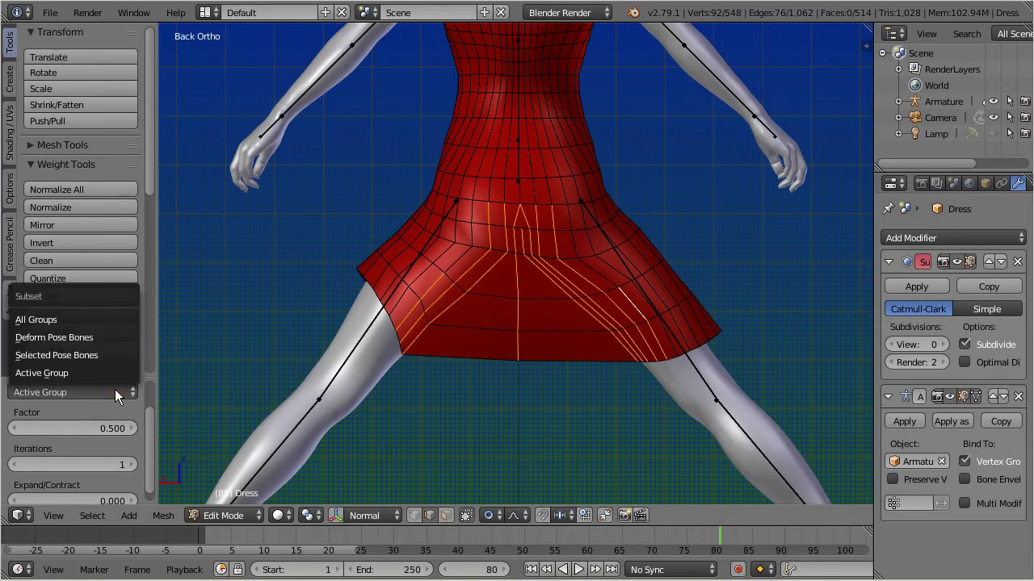
click(96, 335)
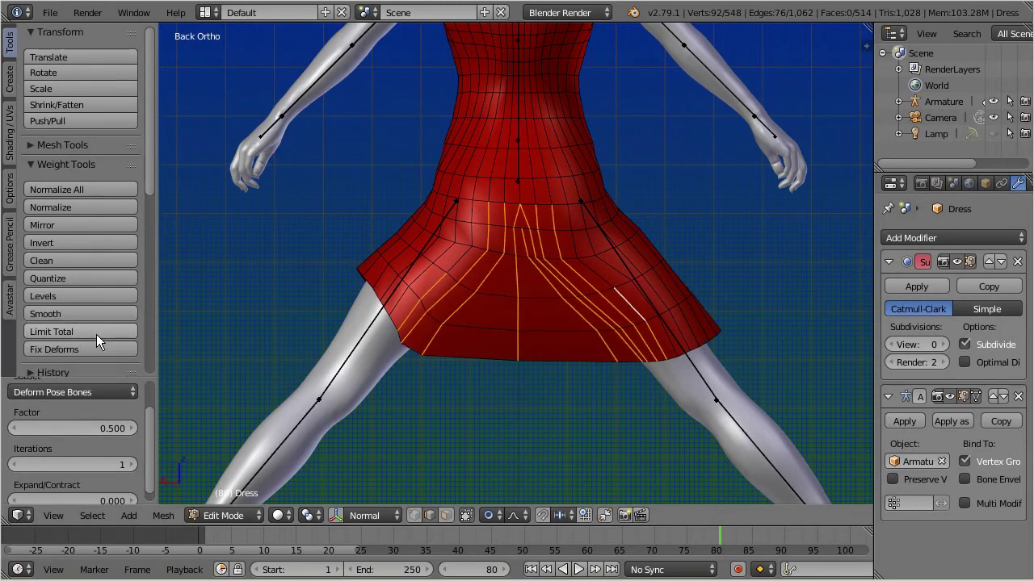
scroll(90, 451, down, 1)
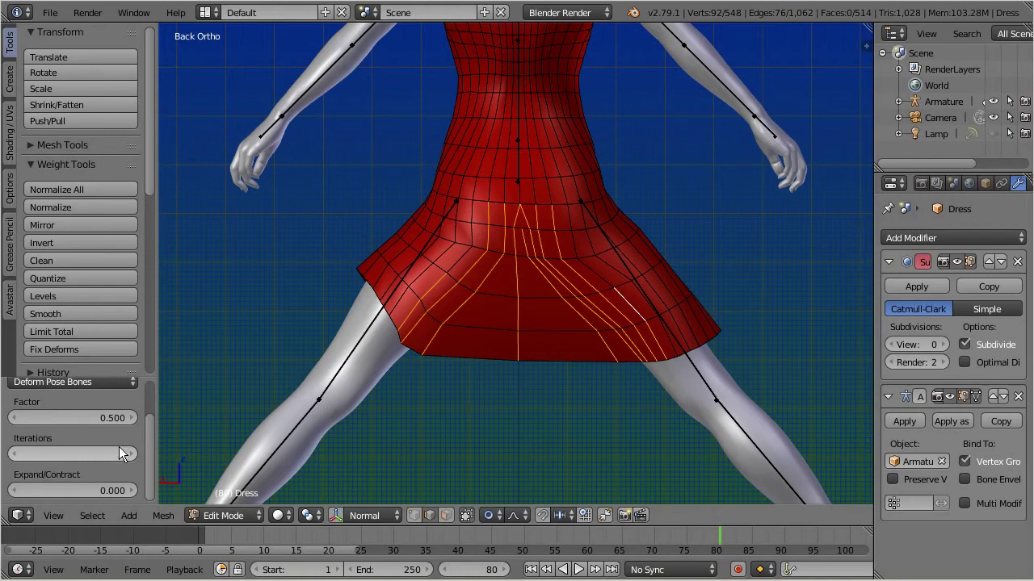
Raise the Smooth Weights iterations to 14 at factor 0.5
click(130, 453)
click(130, 453)
click(130, 453)
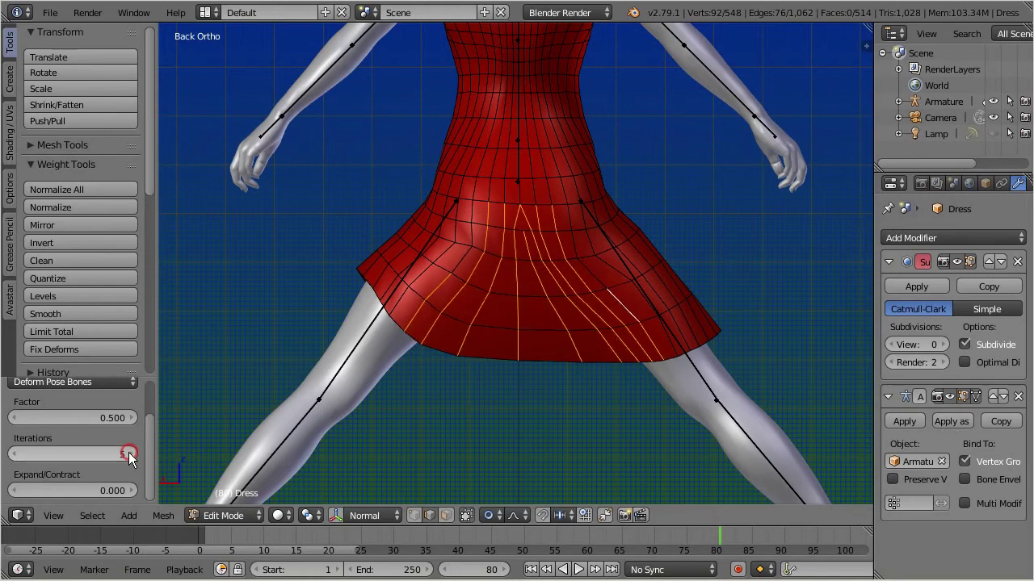
click(130, 455)
click(130, 454)
click(130, 454)
click(130, 454)
click(130, 454)
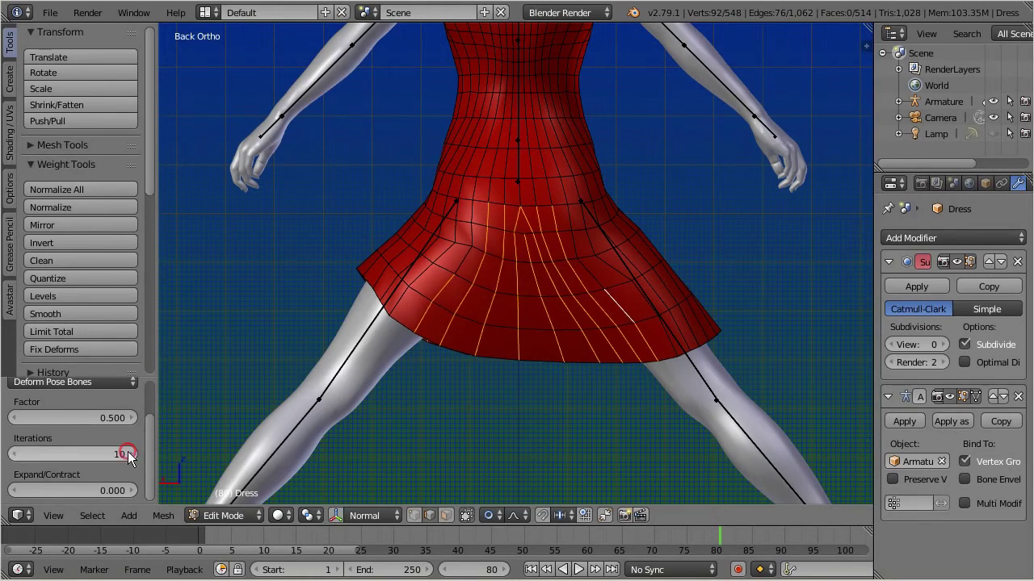
click(129, 454)
click(129, 454)
click(130, 455)
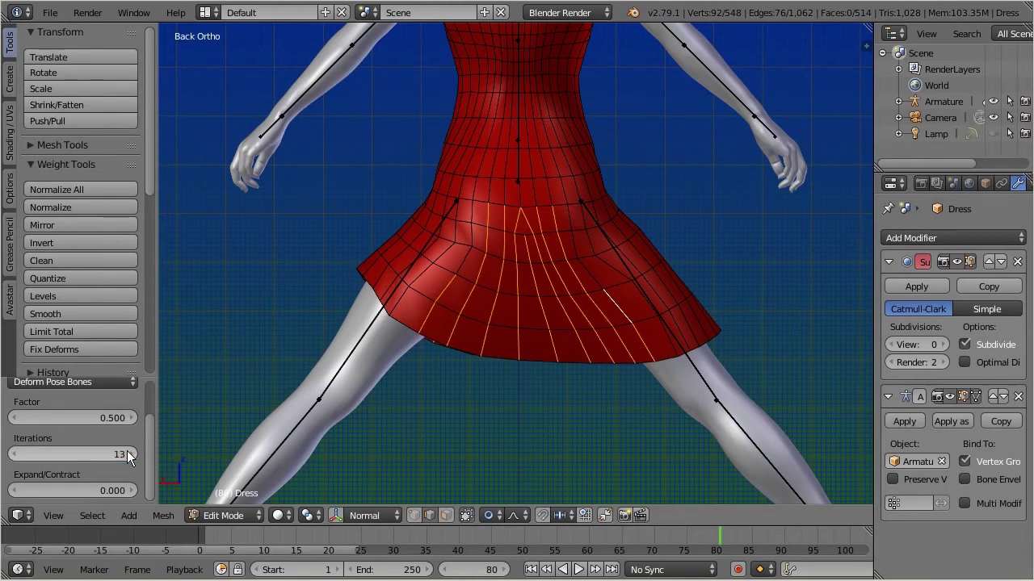
click(129, 455)
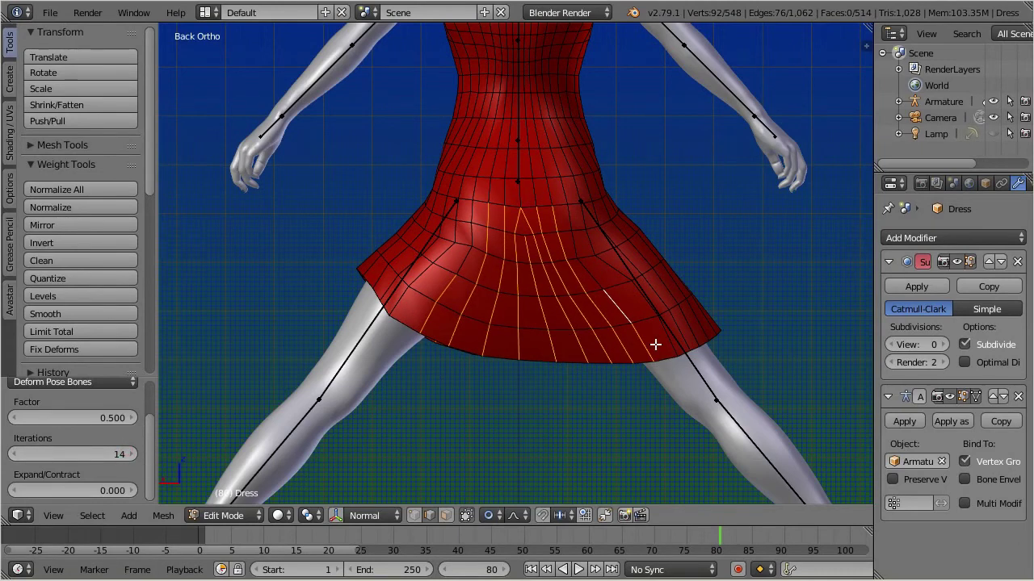
scroll(532, 267, down, 3)
middle_drag(526, 270, 599, 232)
Play the animation, scrub back through frames 50 and 32, and stop at frame 0
scroll(599, 232, up, 2)
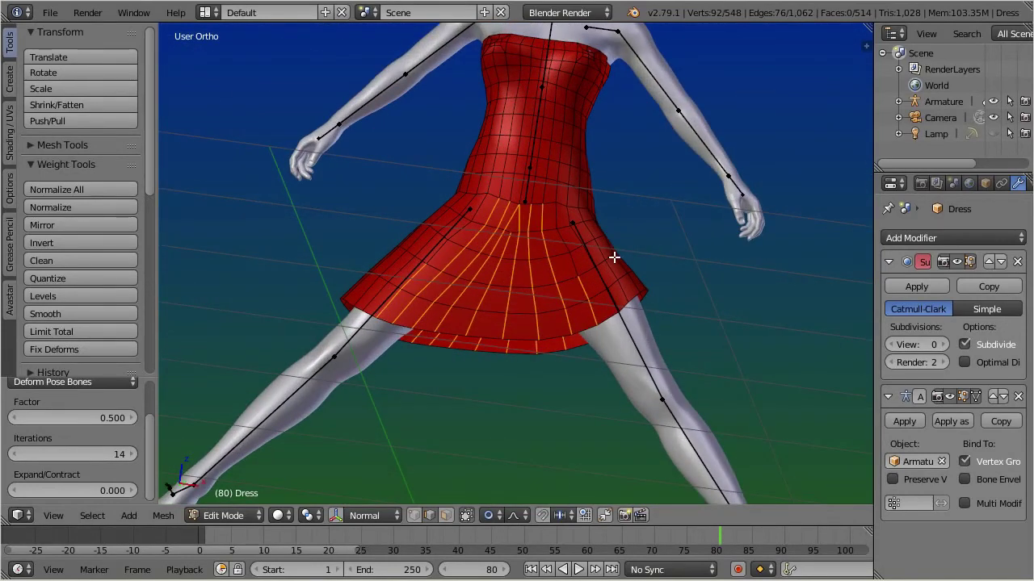
key(alt+a)
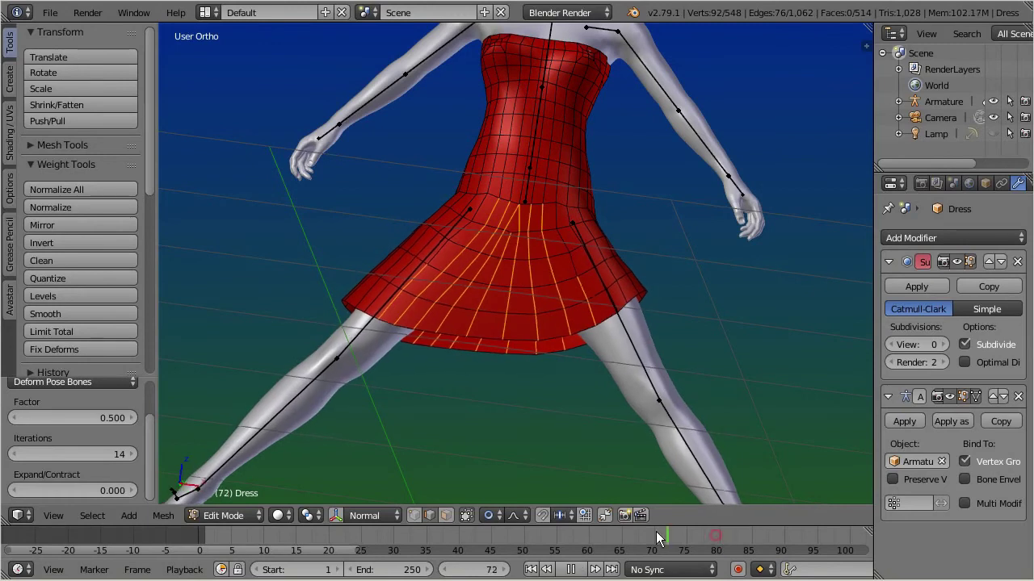
click(430, 557)
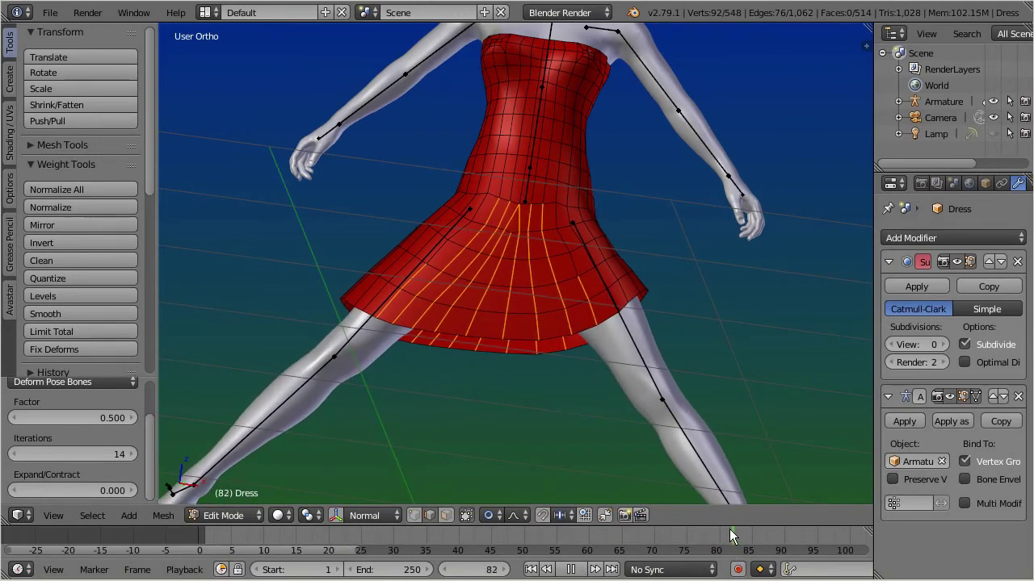
click(523, 539)
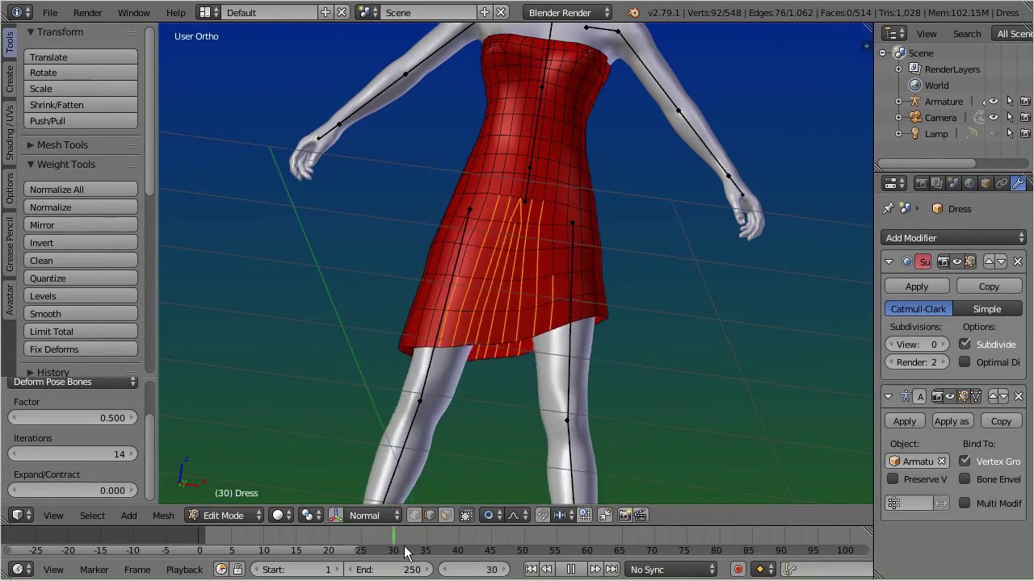
click(526, 543)
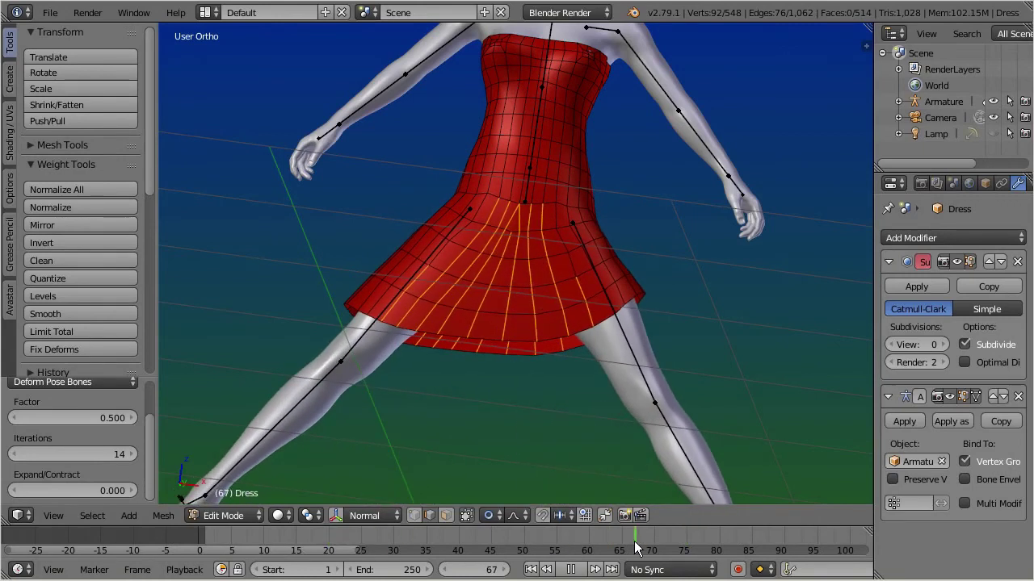
click(399, 543)
key(Escape)
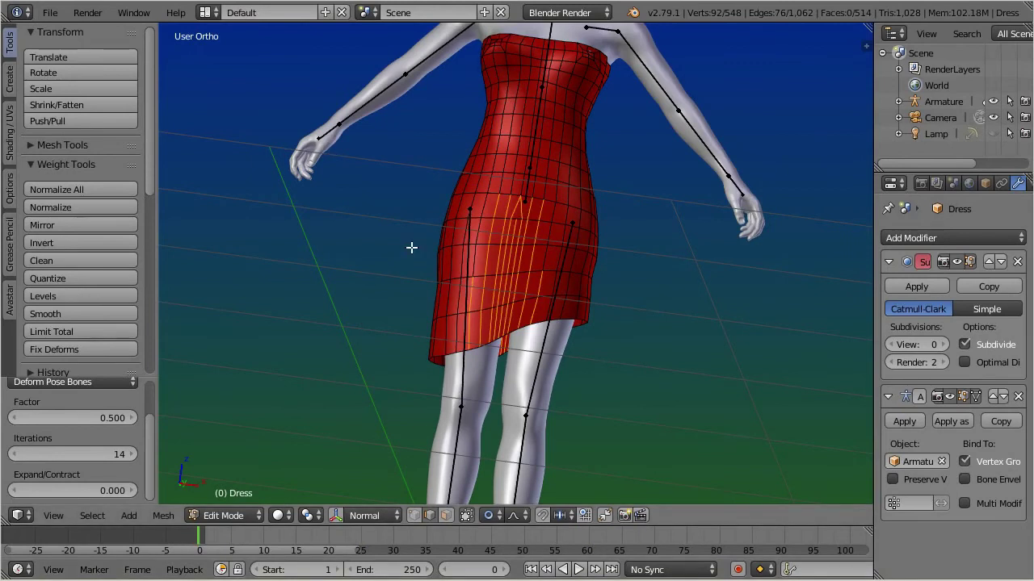
Switch to Front Ortho view and return the dress to Object Mode
key(KP_1)
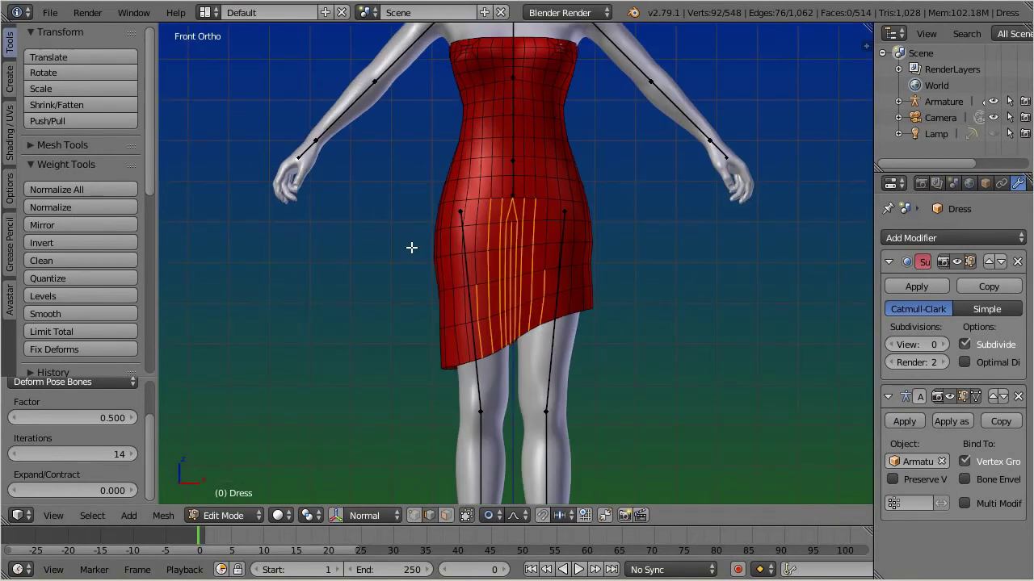
key(Tab)
key(Tab)
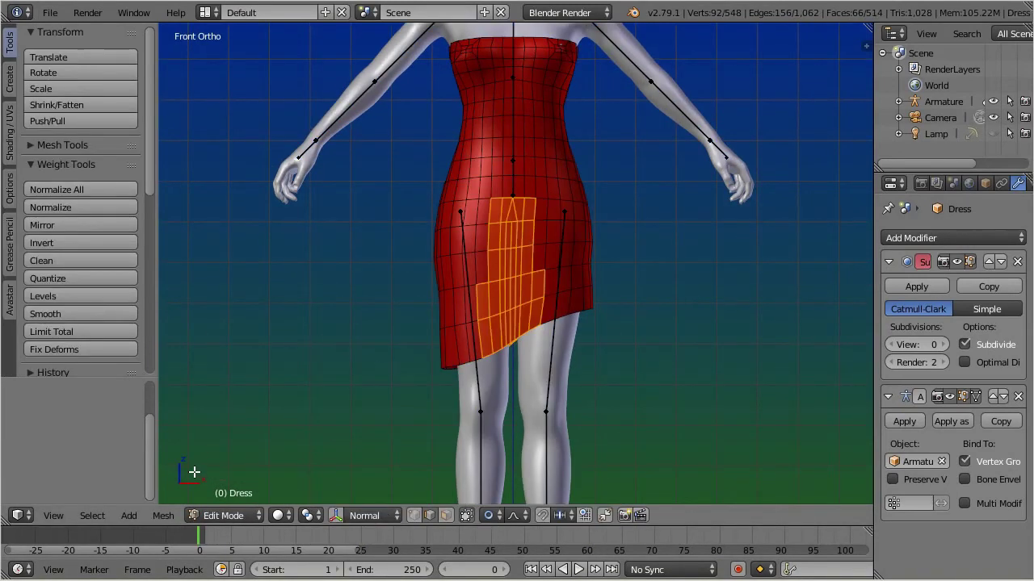
click(223, 515)
click(214, 496)
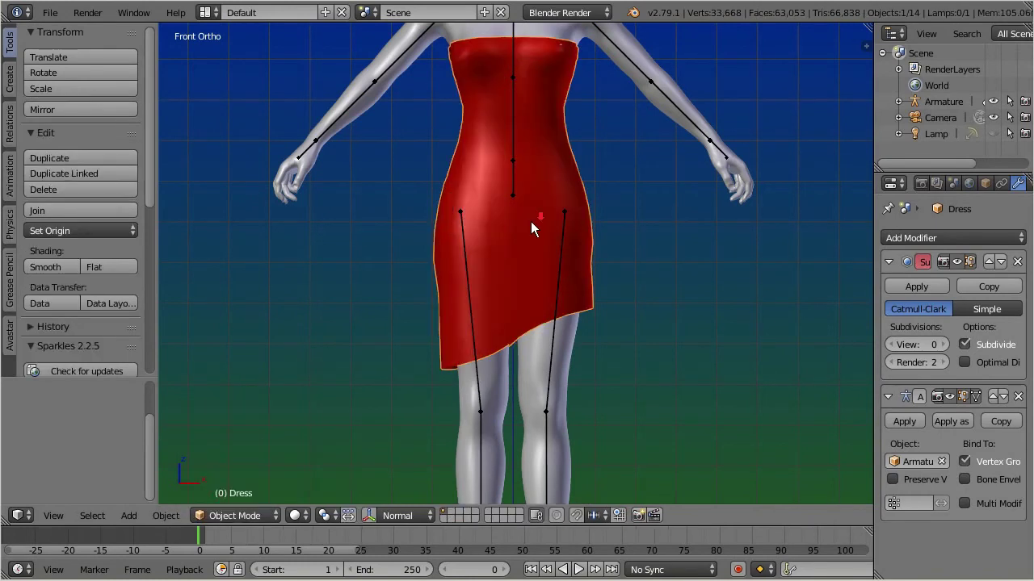
Start the Collada (Avastar) (.dae) export from the File > Export menu
scroll(533, 218, down, 3)
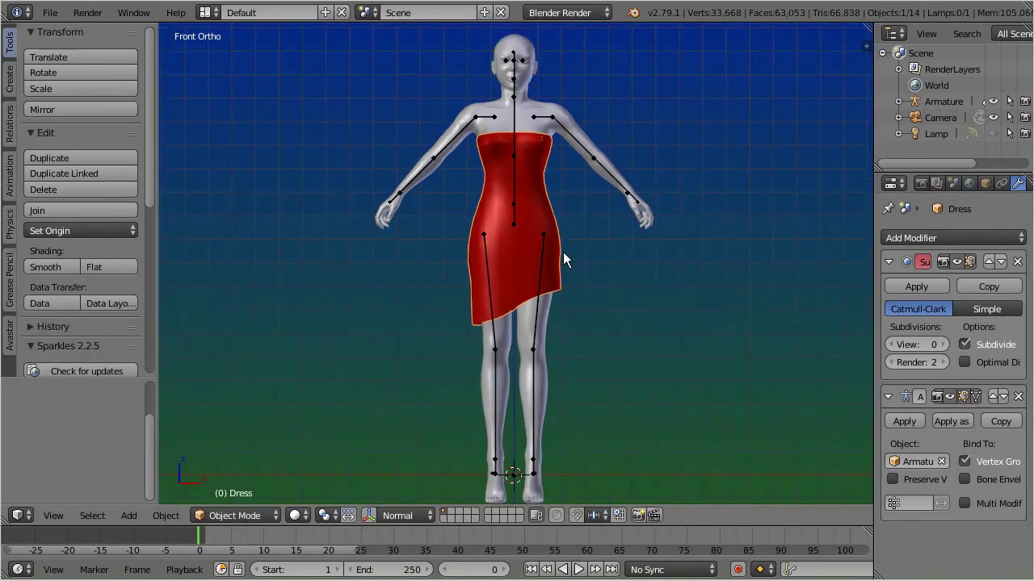
click(48, 12)
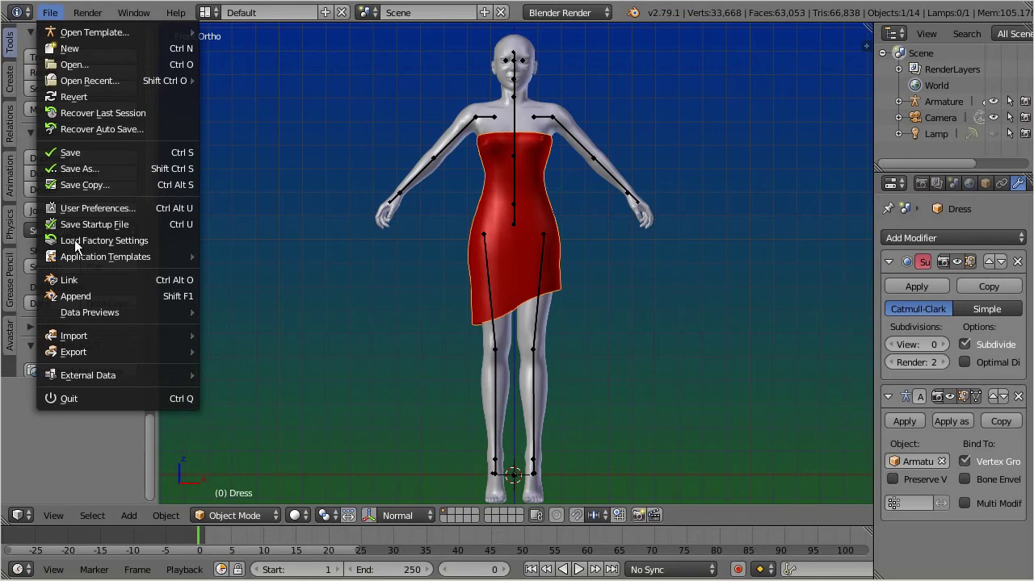
mouse_move(74, 352)
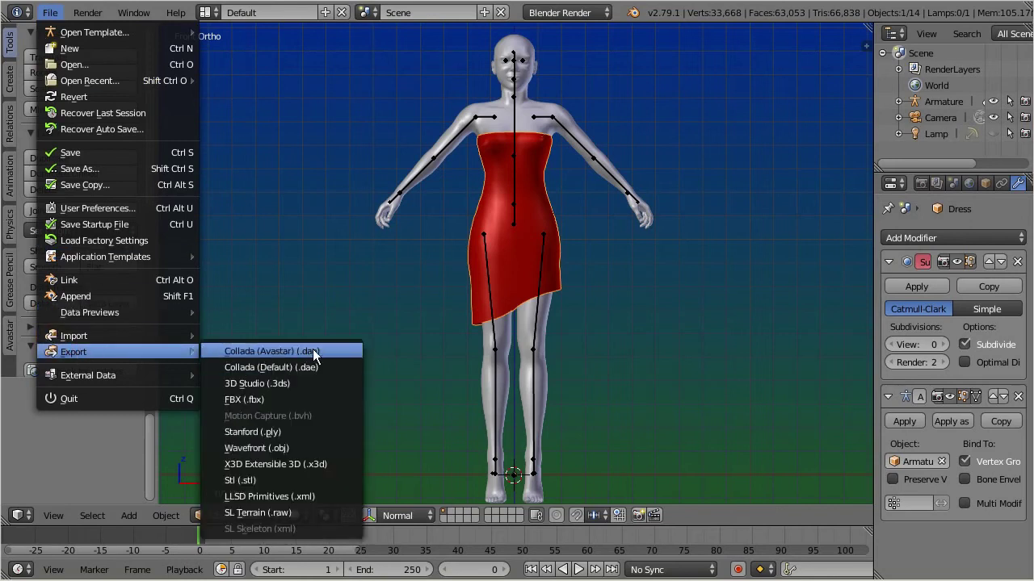
click(217, 350)
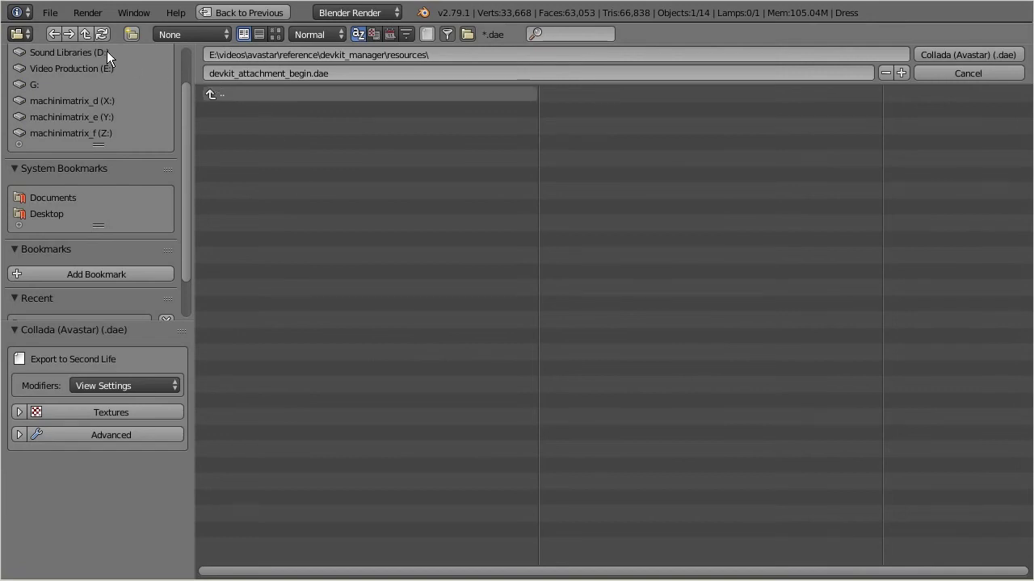
Expand the Advanced panel with Use Bind Pose, Apply Rotation & scale and Weld Edge Normals enabled
scroll(106, 89, up, 2)
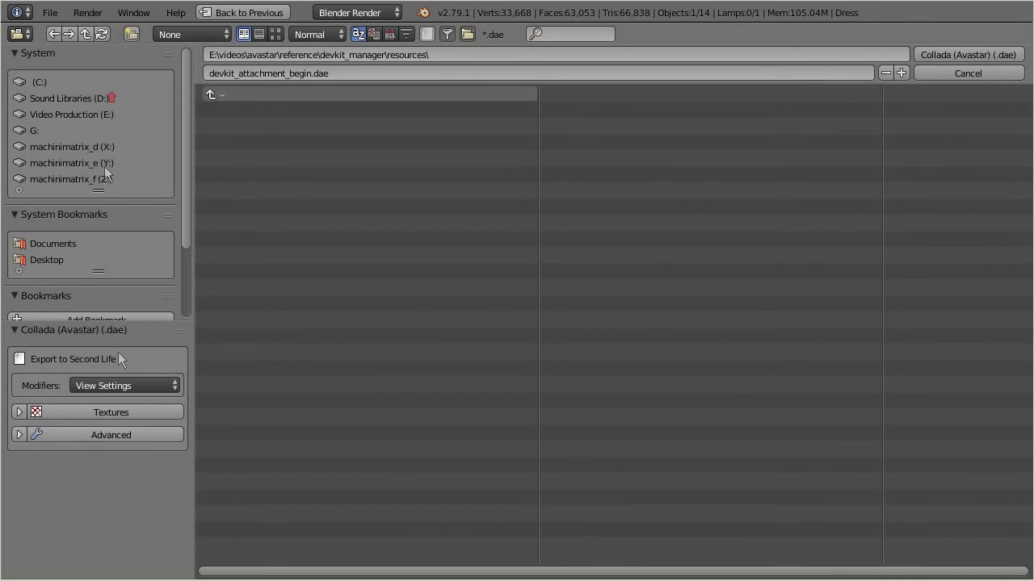
click(20, 435)
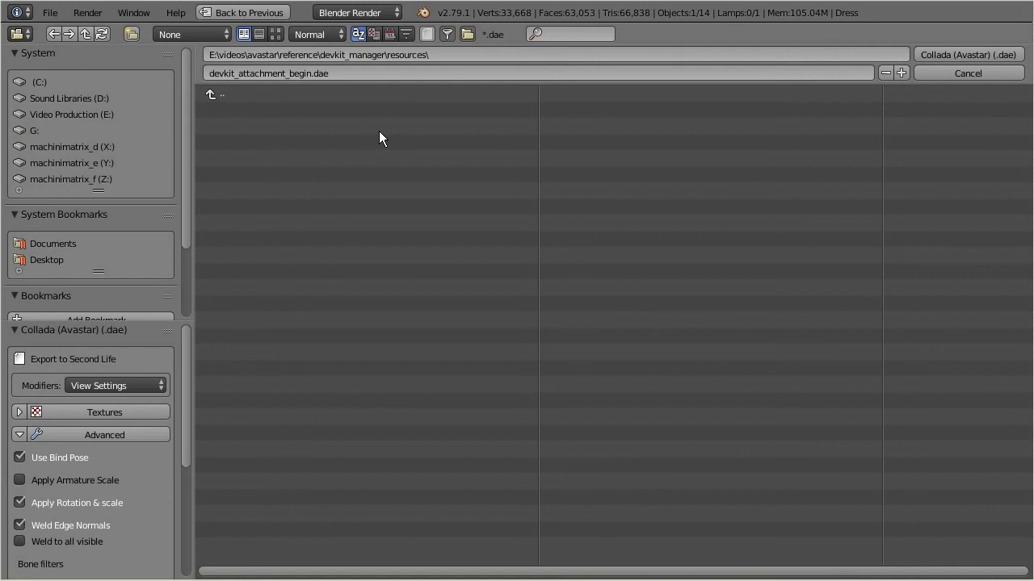
Export the dress to devkit_attachment_begin.dae with the chosen settings
click(949, 72)
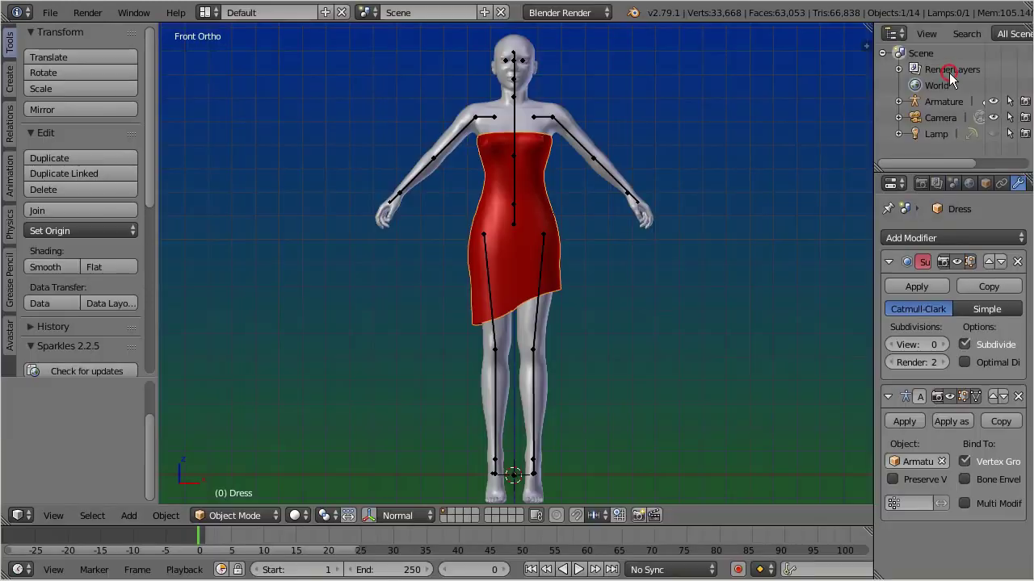